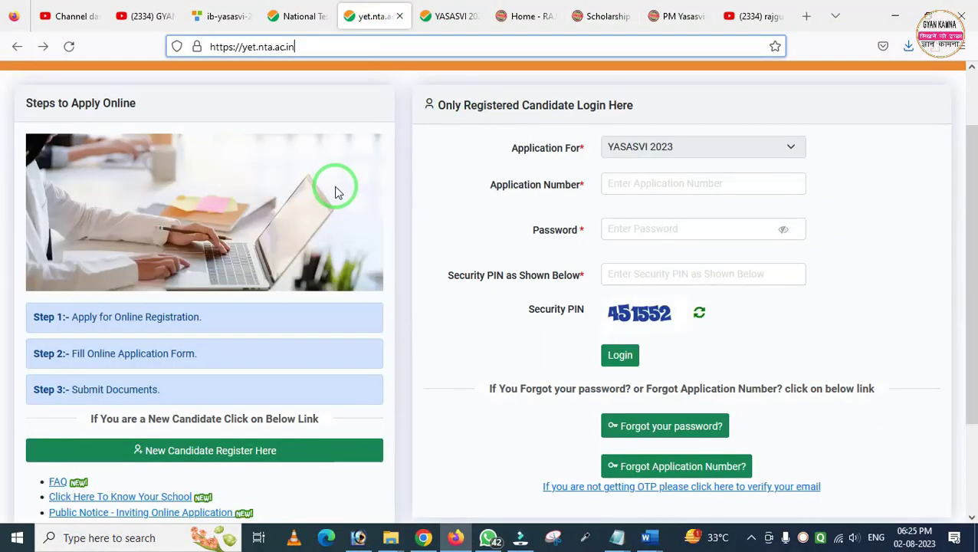
# Start a new candidate registration and accept the Information Bulletin declaration
pyautogui.scroll(-3, 600, 201)
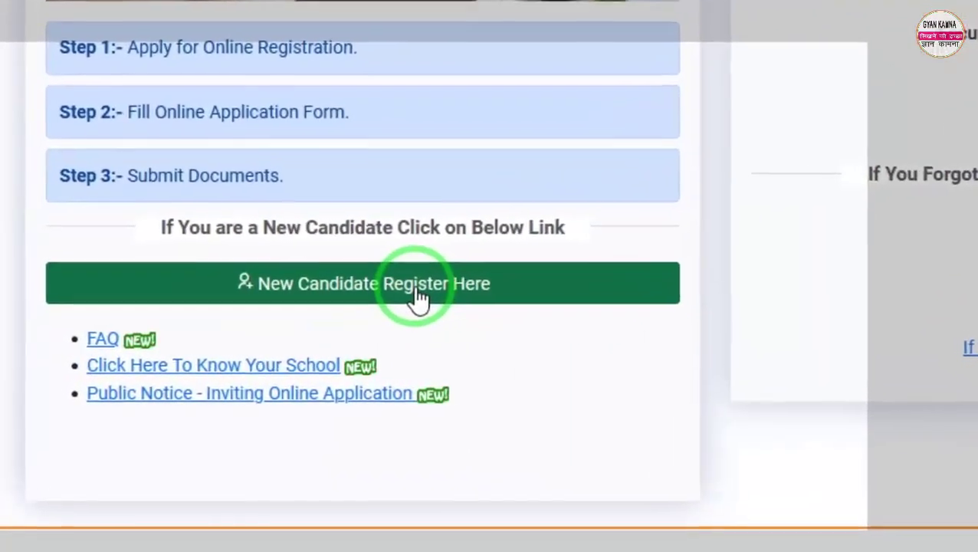
pyautogui.click(418, 295)
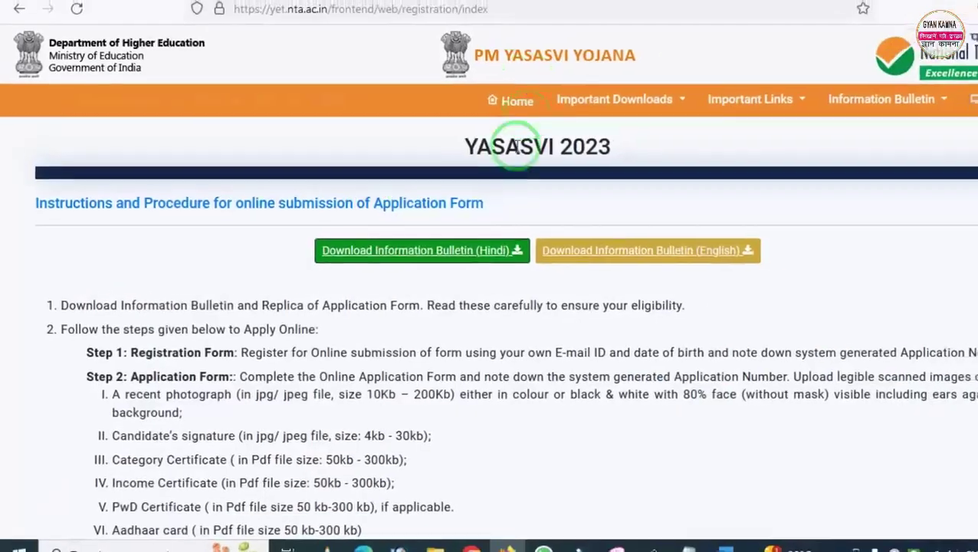
pyautogui.scroll(-10, 247, 240)
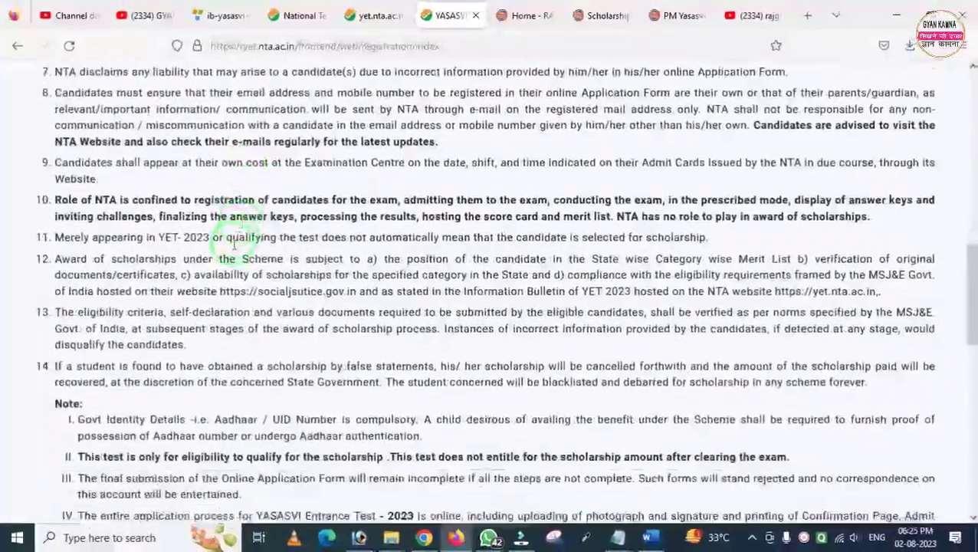
pyautogui.scroll(-10, 233, 243)
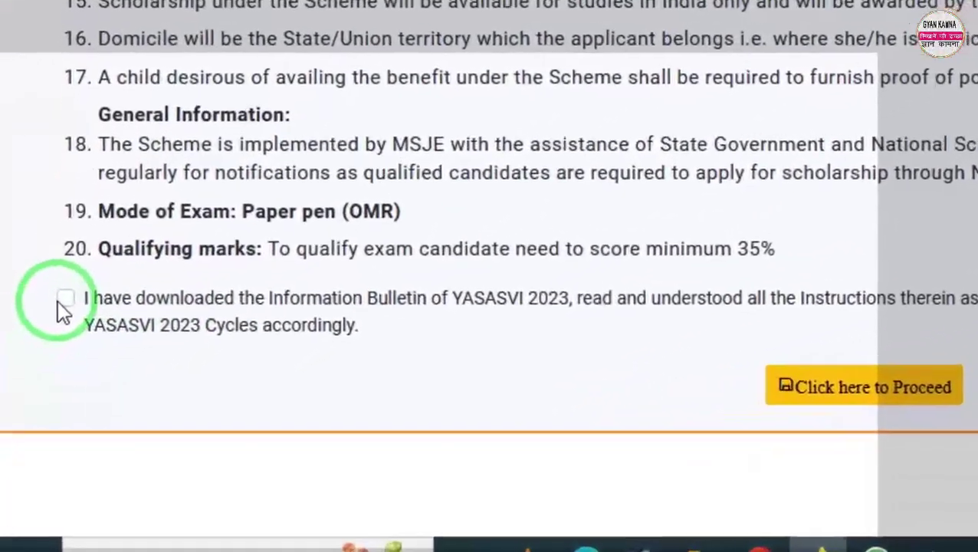
pyautogui.click(63, 299)
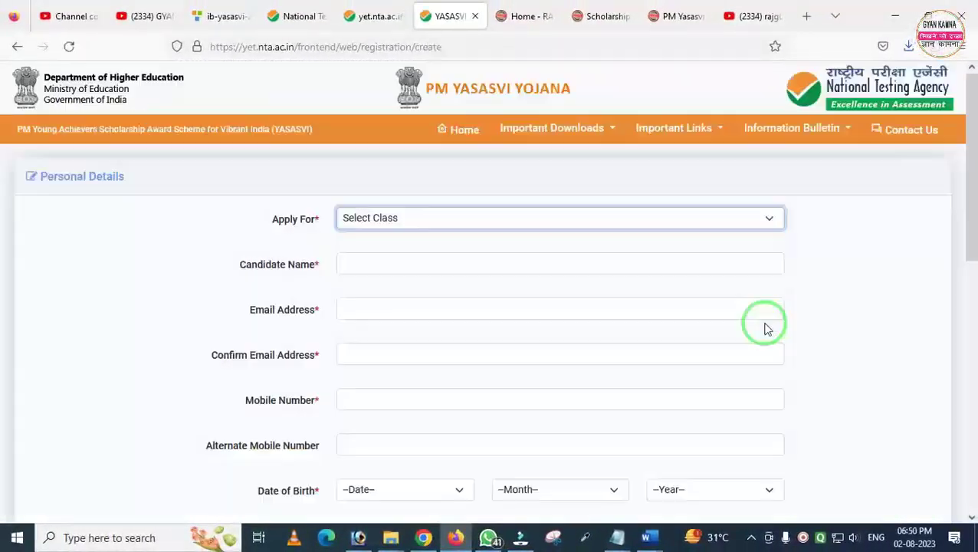
# Choose Class 11th in the registration form's Apply For dropdown
pyautogui.scroll(-3, 683, 338)
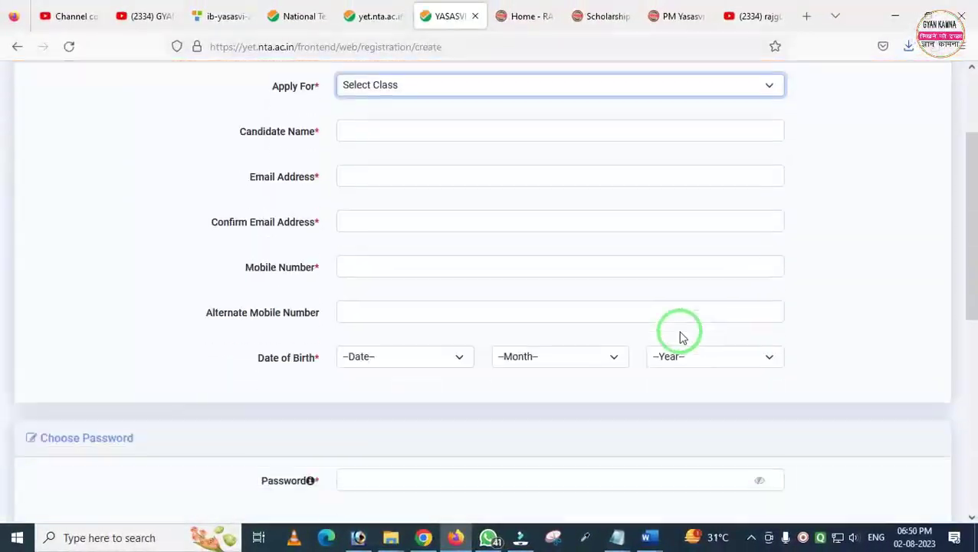
pyautogui.scroll(-3, 596, 338)
pyautogui.scroll(5, 500, 387)
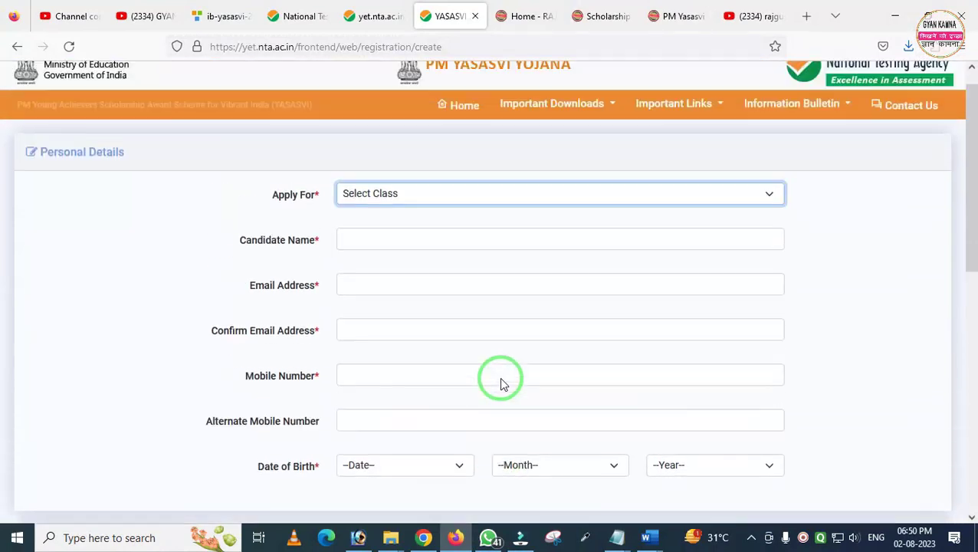
pyautogui.scroll(1, 500, 383)
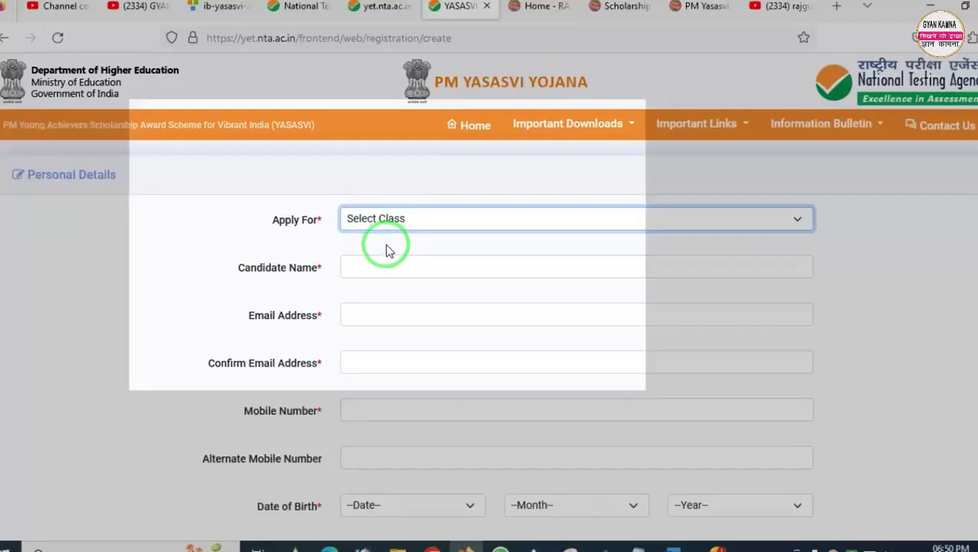
pyautogui.click(514, 260)
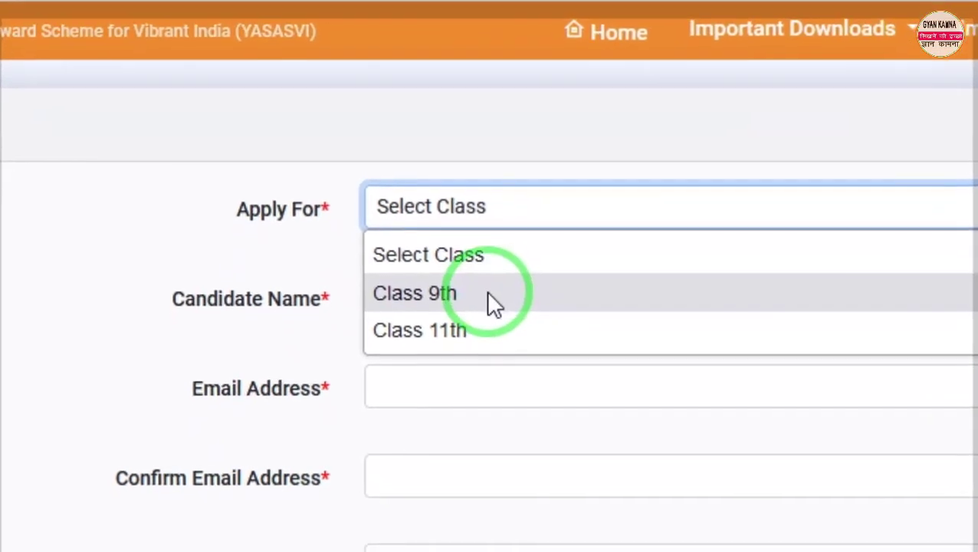
pyautogui.click(491, 293)
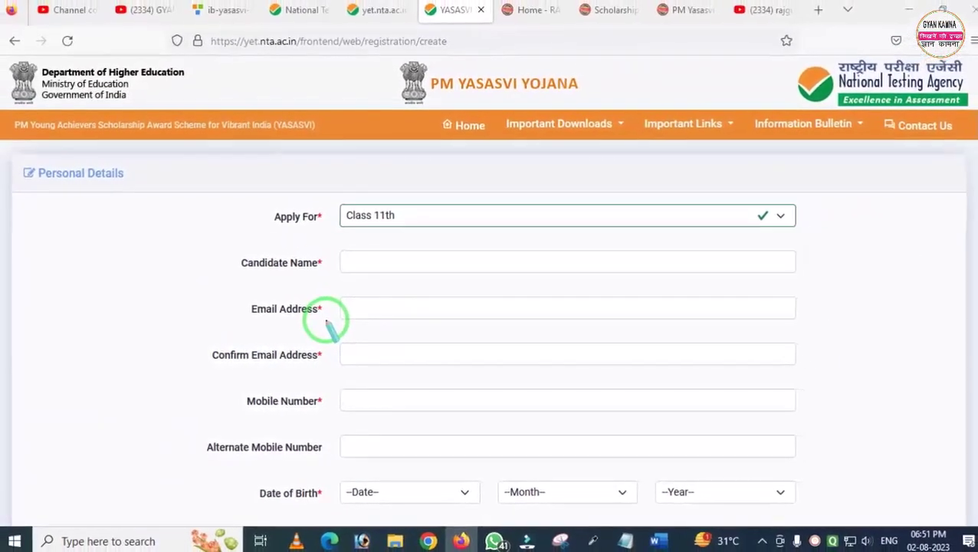
# Enter the account password in the registration form's password fields
pyautogui.scroll(-5, 352, 336)
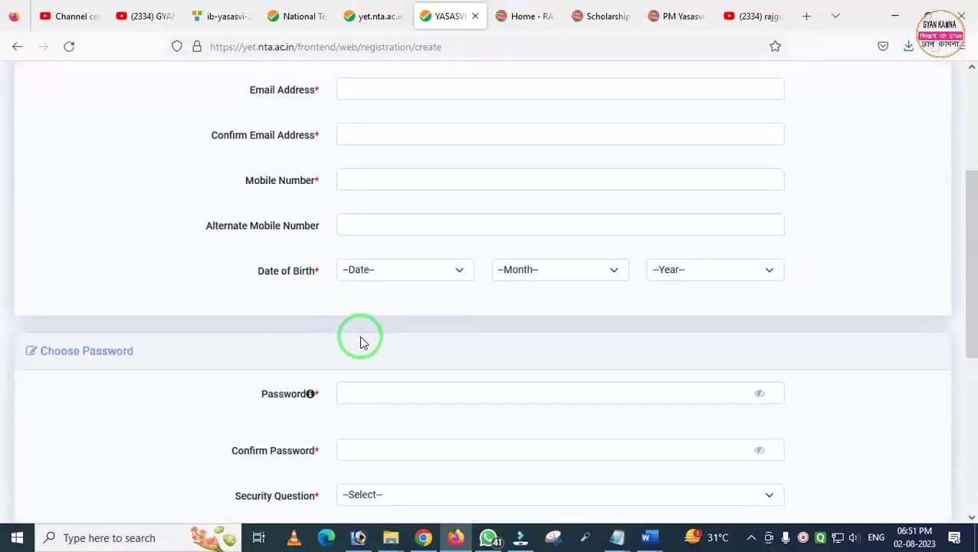
pyautogui.moveTo(323, 247)
pyautogui.mouseDown()
pyautogui.moveTo(731, 334)
pyautogui.moveTo(844, 333)
pyautogui.mouseUp()
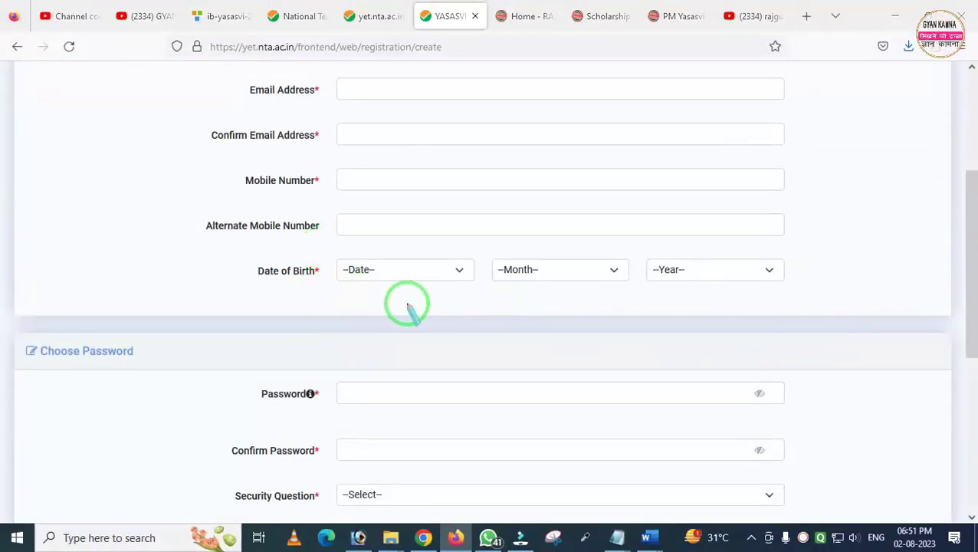
pyautogui.scroll(-3, 375, 320)
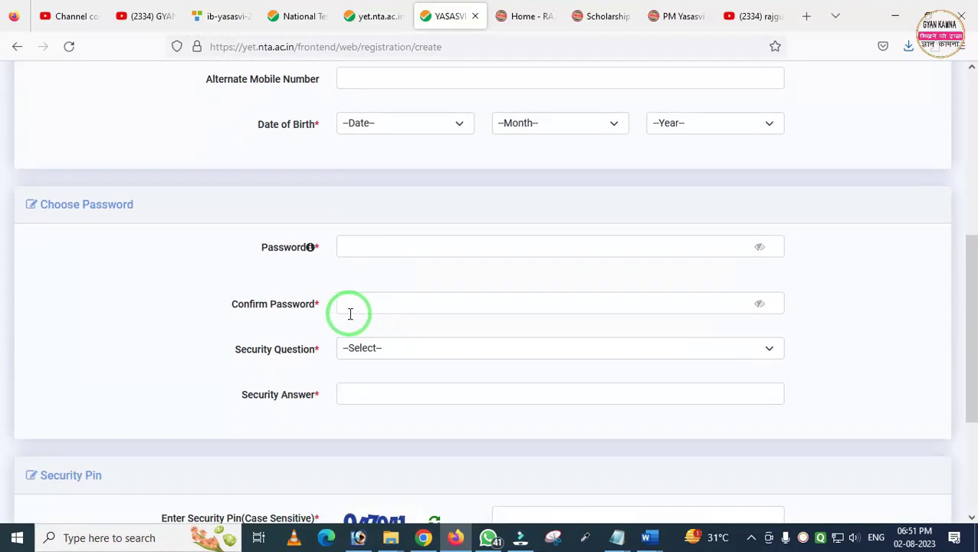
pyautogui.moveTo(226, 224)
pyautogui.mouseDown()
pyautogui.moveTo(662, 459)
pyautogui.moveTo(835, 476)
pyautogui.mouseUp()
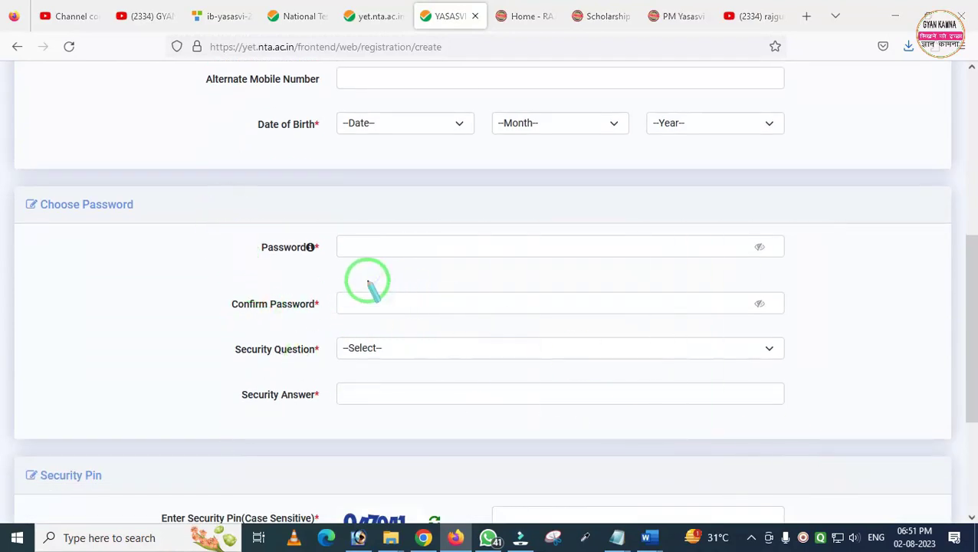
pyautogui.click(450, 249)
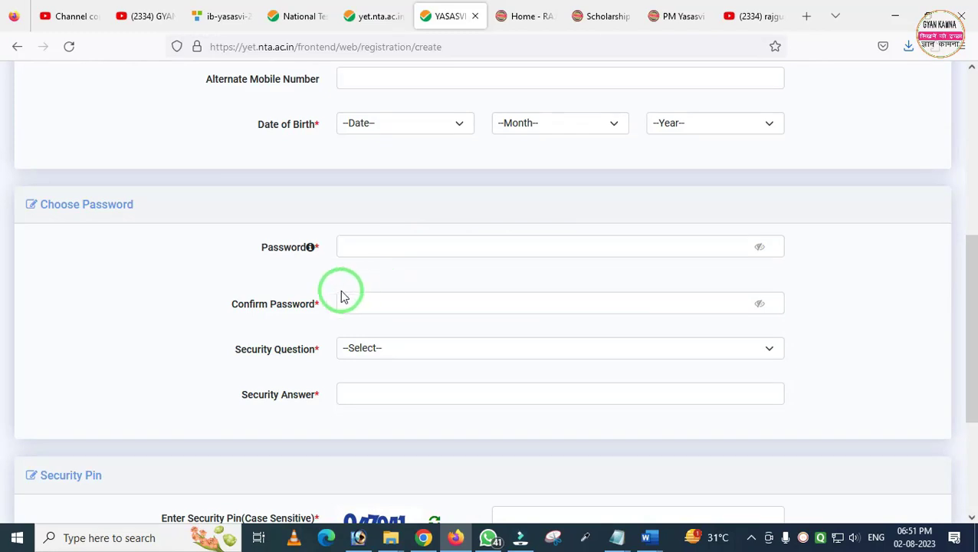
# Choose 'What is Your Birth City' as the security question, fill in the answer and PIN, and submit for an OTP
pyautogui.click(407, 349)
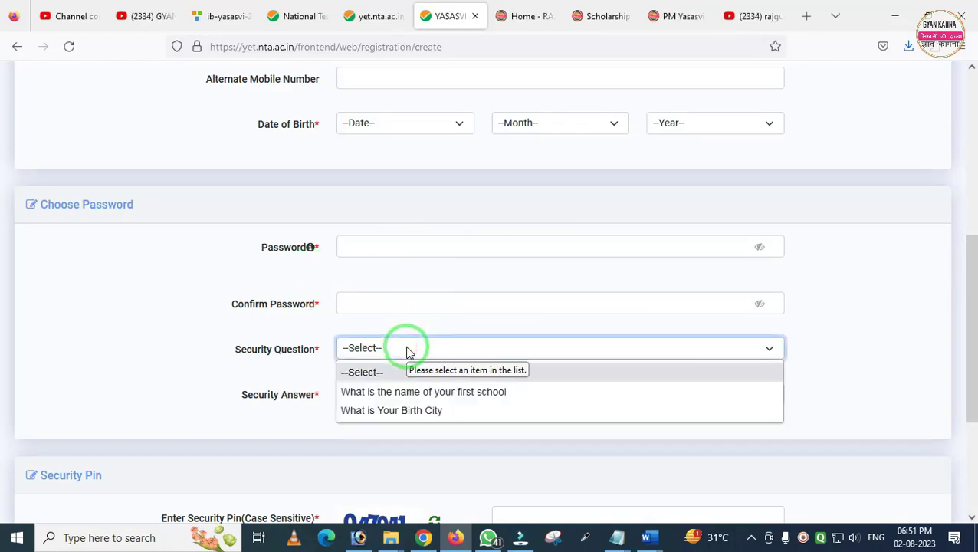
pyautogui.click(399, 411)
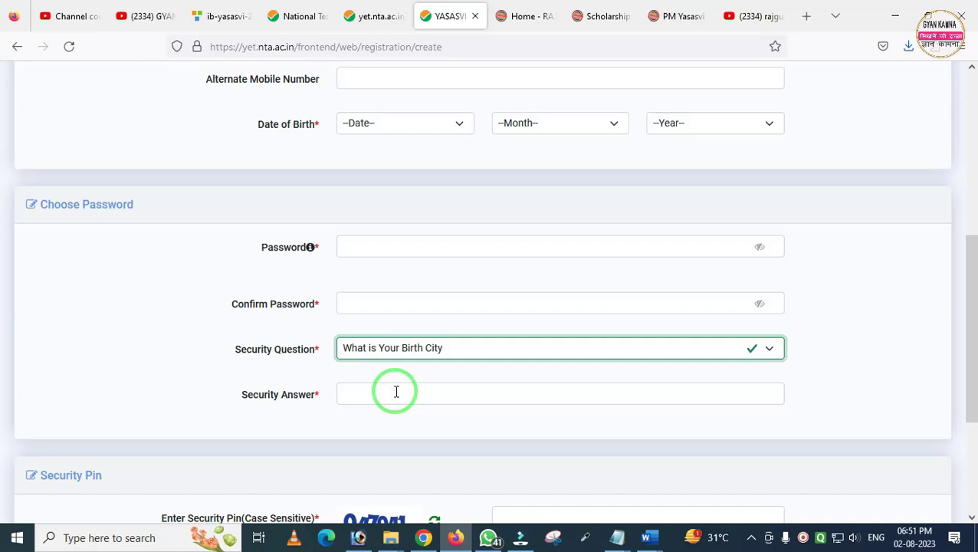
pyautogui.scroll(-3, 396, 392)
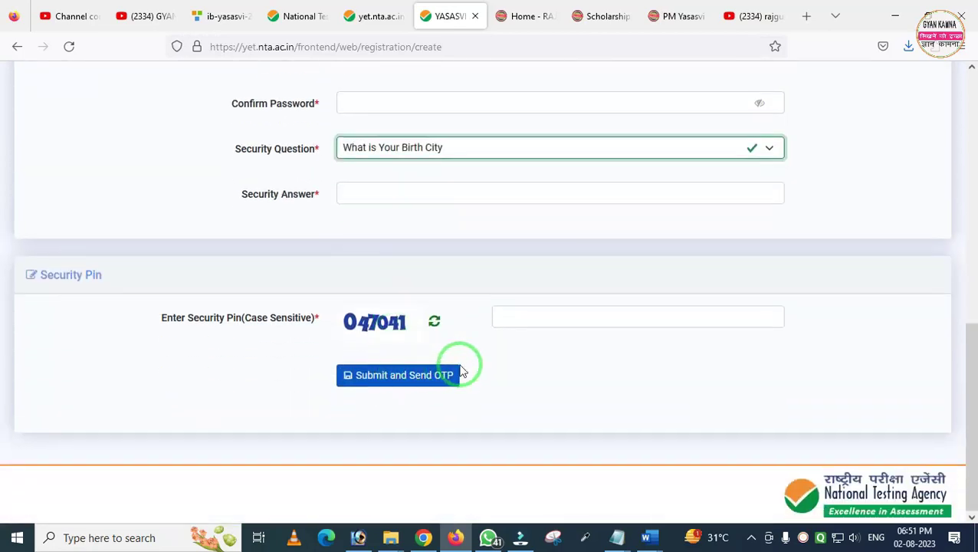
pyautogui.moveTo(333, 285)
pyautogui.mouseDown()
pyautogui.moveTo(400, 343)
pyautogui.moveTo(431, 347)
pyautogui.mouseUp()
pyautogui.moveTo(491, 285)
pyautogui.mouseDown()
pyautogui.moveTo(517, 337)
pyautogui.moveTo(670, 351)
pyautogui.mouseUp()
pyautogui.moveTo(298, 341)
pyautogui.mouseDown()
pyautogui.moveTo(343, 404)
pyautogui.moveTo(483, 434)
pyautogui.mouseUp()
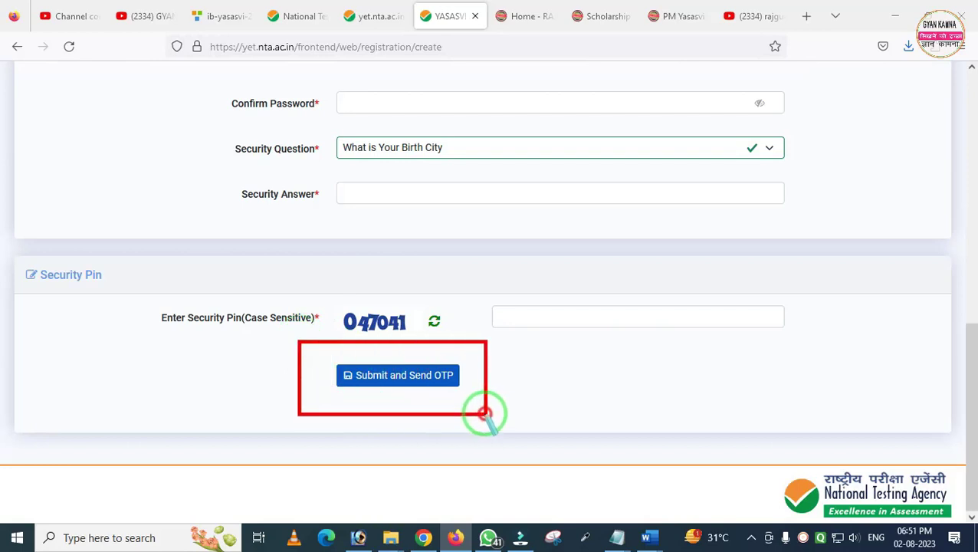
pyautogui.click(450, 381)
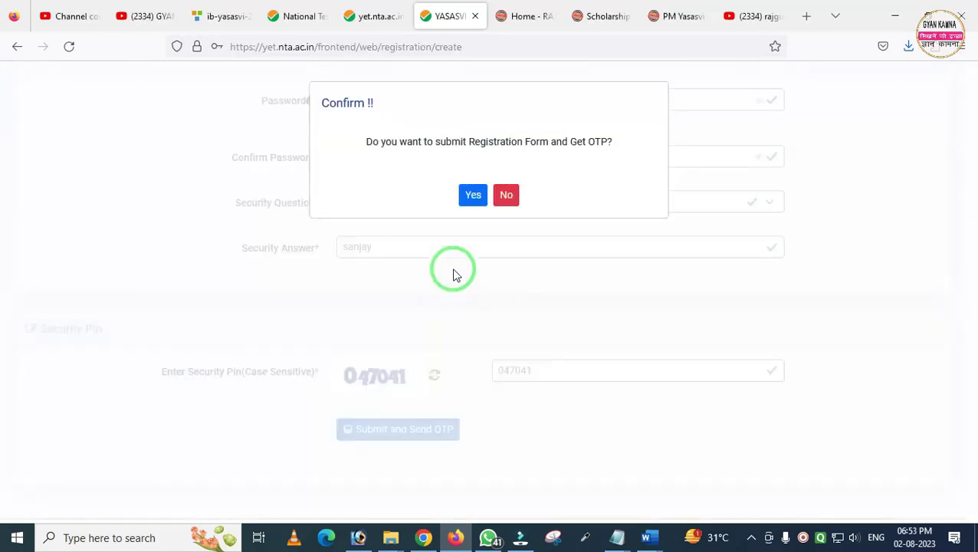
# Confirm the registration submission and verify the account with the e-mail OTP
pyautogui.click(470, 195)
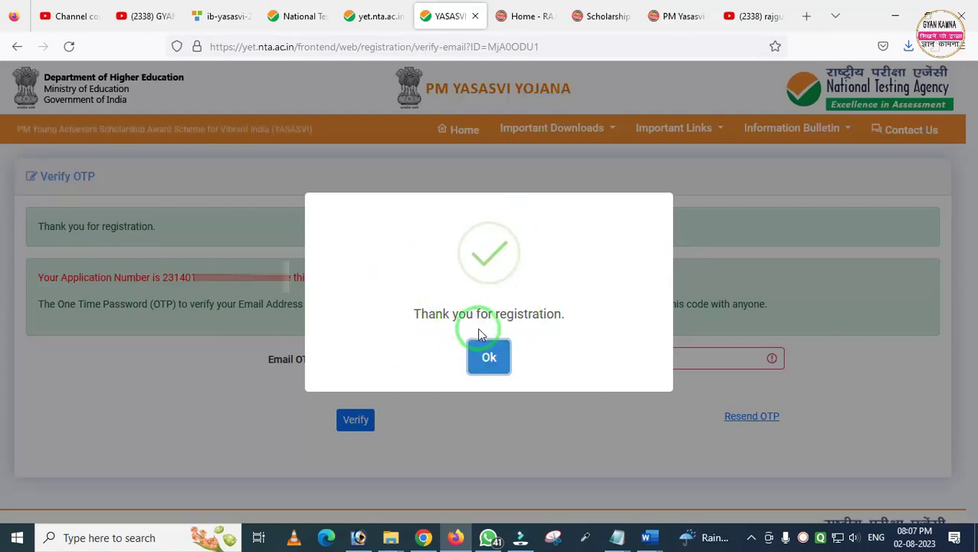
pyautogui.click(491, 355)
pyautogui.click(408, 358)
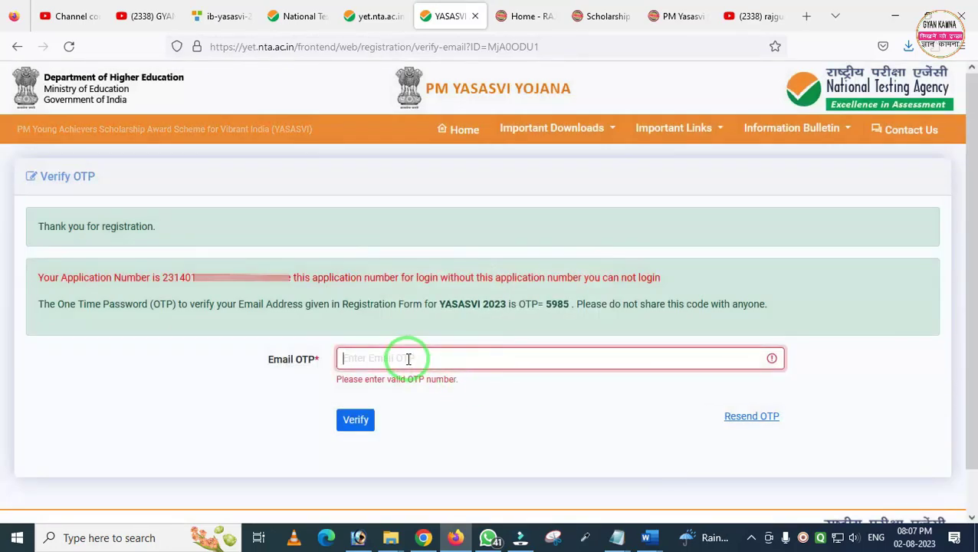
pyautogui.click(357, 418)
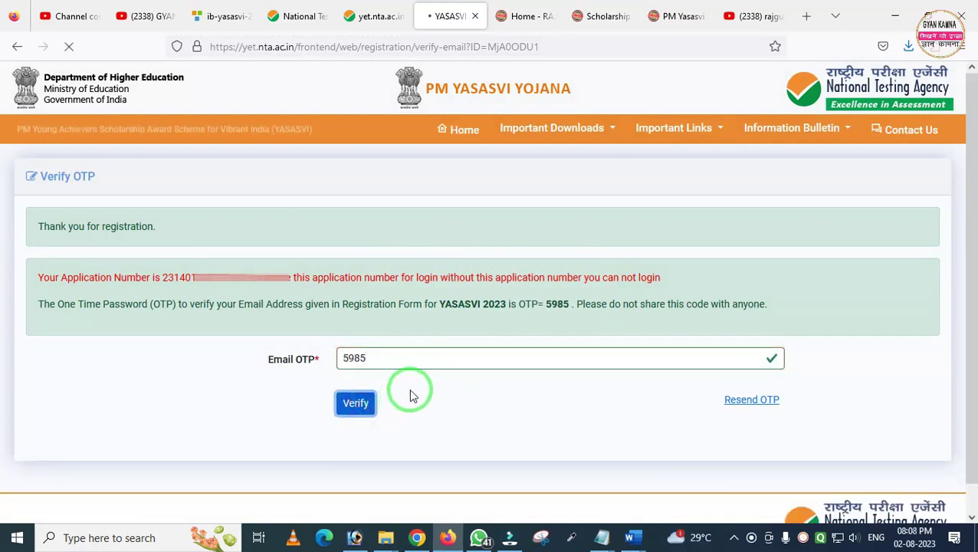
pyautogui.click(354, 408)
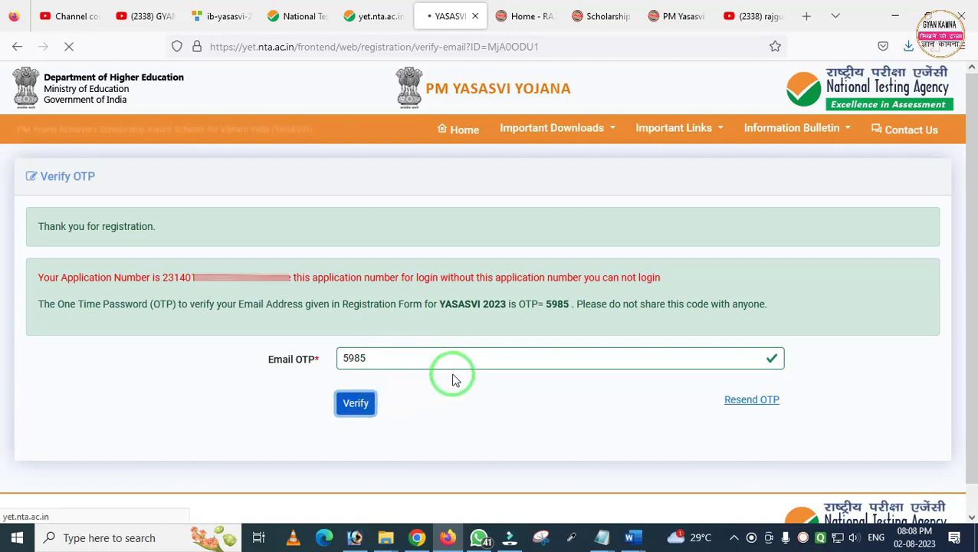
pyautogui.moveTo(512, 280); pyautogui.dragTo(597, 322)
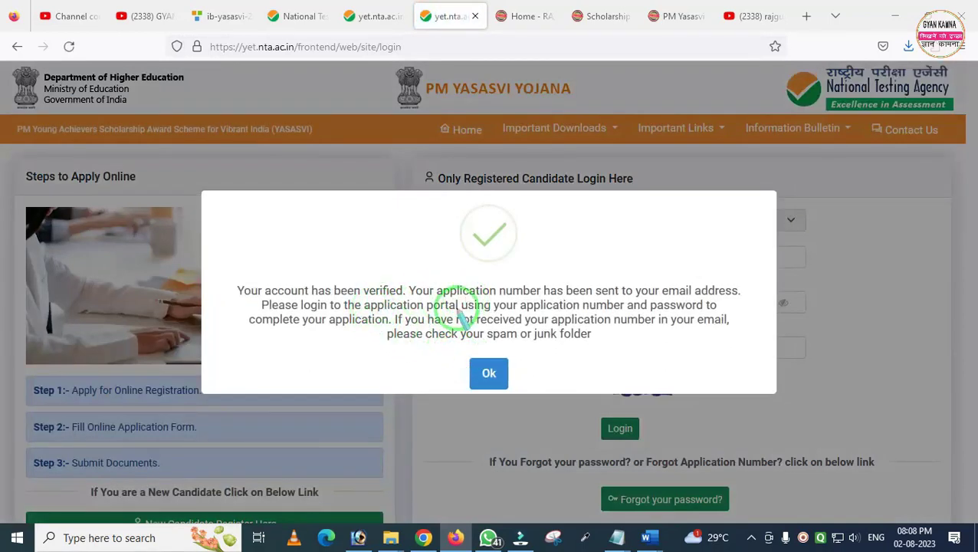
# Review and dismiss the account-verified message on the login page
pyautogui.moveTo(220, 247)
pyautogui.mouseDown()
pyautogui.moveTo(234, 278)
pyautogui.moveTo(453, 371)
pyautogui.moveTo(705, 387)
pyautogui.mouseUp()
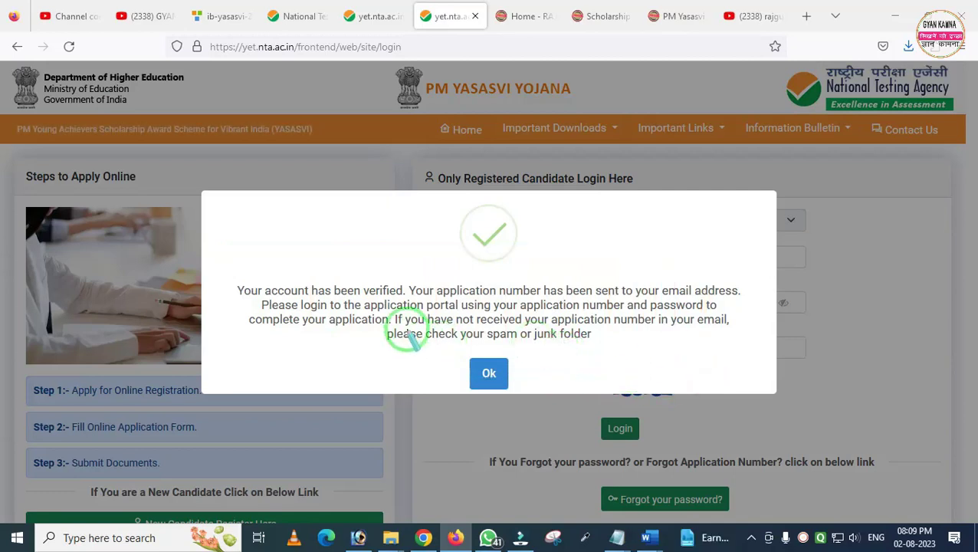
pyautogui.moveTo(370, 289)
pyautogui.mouseDown()
pyautogui.moveTo(530, 378)
pyautogui.moveTo(744, 381)
pyautogui.mouseUp()
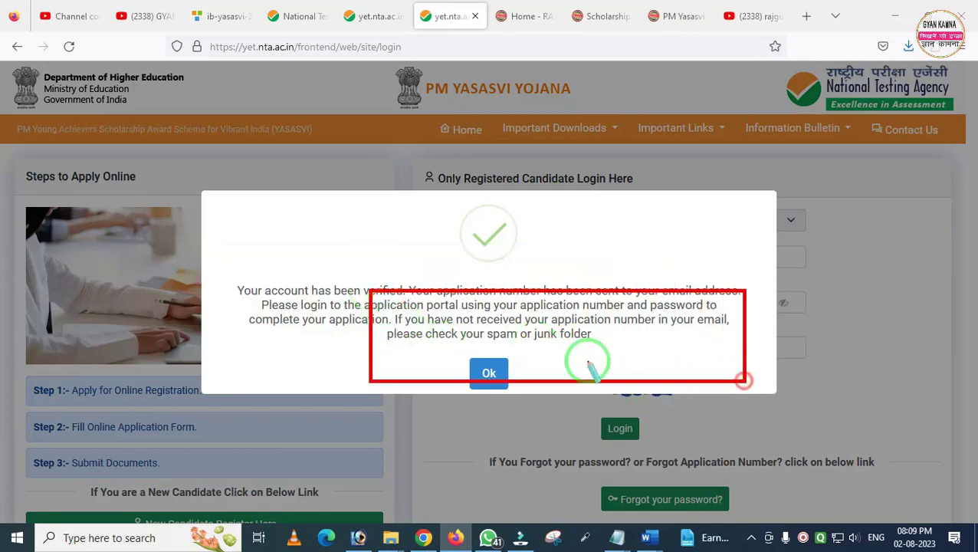
pyautogui.click(489, 371)
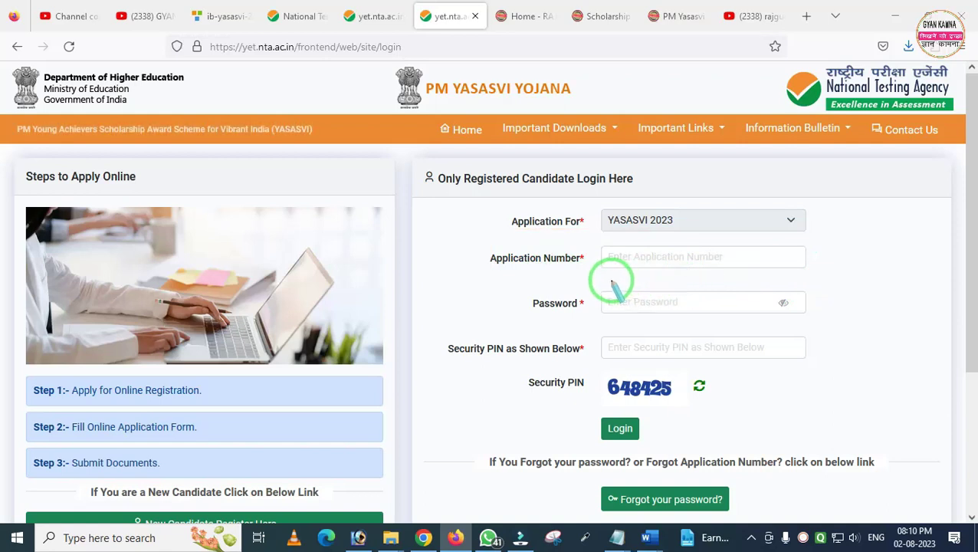
# Log in with the pasted application number, the account password and security PIN
pyautogui.click(622, 258)
pyautogui.hotkey('ctrl', 'v')
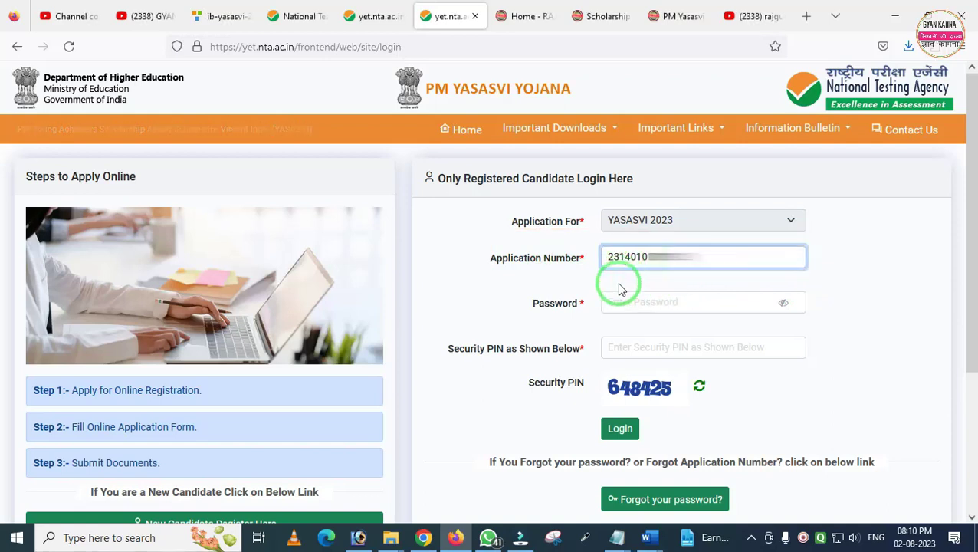
pyautogui.click(615, 302)
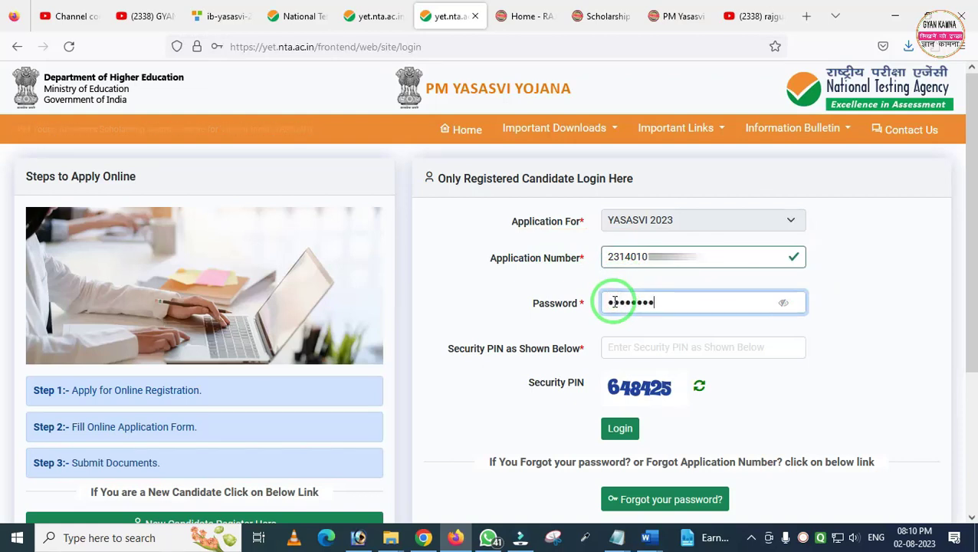
pyautogui.click(635, 354)
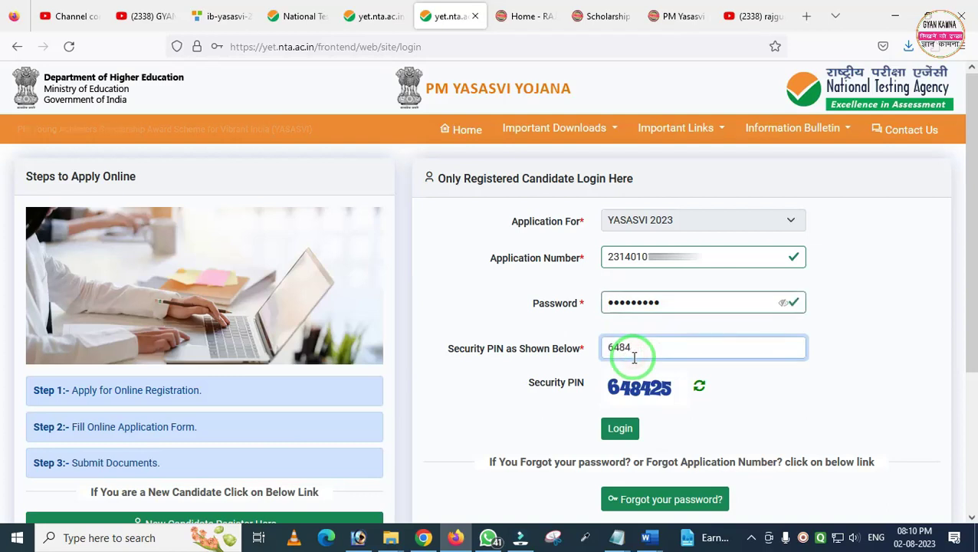
pyautogui.click(618, 428)
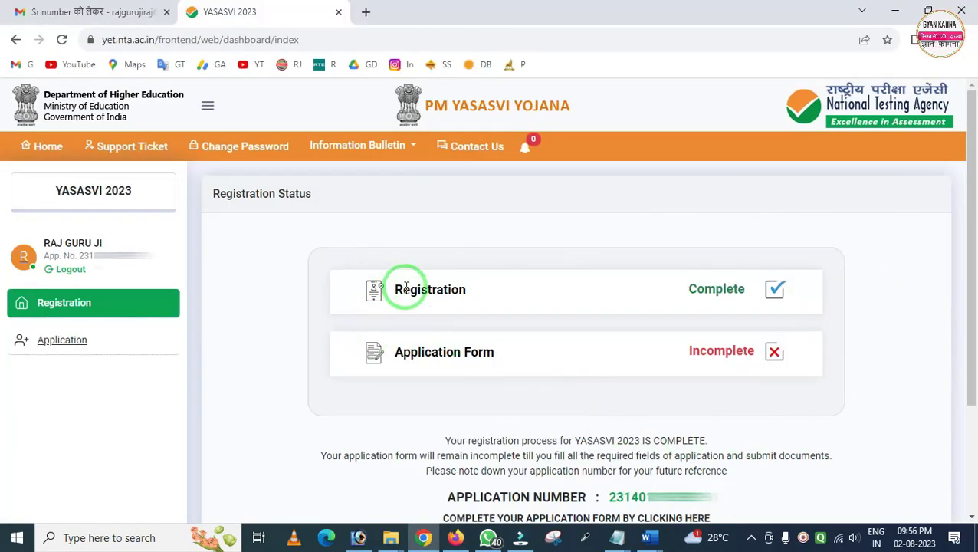
# Review the registration status and start the application's Personal Details form
pyautogui.moveTo(283, 222)
pyautogui.mouseDown()
pyautogui.moveTo(494, 421)
pyautogui.moveTo(878, 452)
pyautogui.moveTo(869, 426)
pyautogui.mouseUp()
pyautogui.moveTo(324, 268)
pyautogui.mouseDown()
pyautogui.moveTo(459, 323)
pyautogui.moveTo(499, 324)
pyautogui.mouseUp()
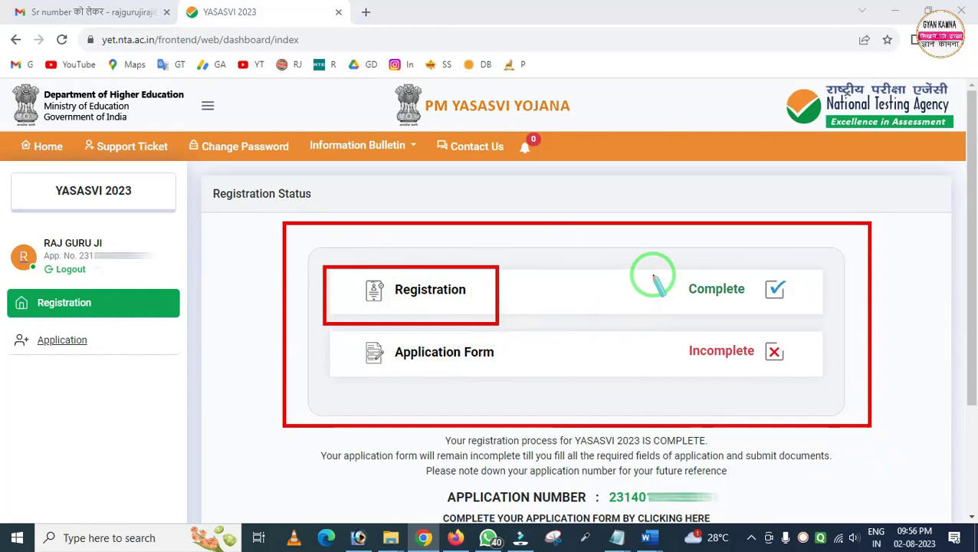
pyautogui.moveTo(680, 274)
pyautogui.mouseDown()
pyautogui.moveTo(721, 303)
pyautogui.moveTo(809, 307)
pyautogui.moveTo(799, 309)
pyautogui.mouseUp()
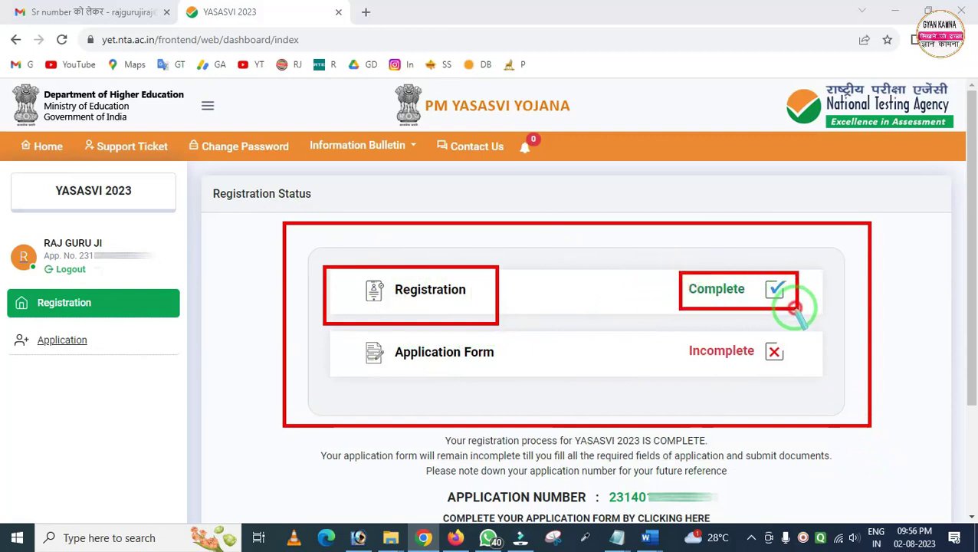
pyautogui.moveTo(332, 331)
pyautogui.mouseDown()
pyautogui.moveTo(399, 377)
pyautogui.moveTo(506, 377)
pyautogui.mouseUp()
pyautogui.moveTo(665, 333)
pyautogui.mouseDown()
pyautogui.moveTo(695, 378)
pyautogui.moveTo(808, 373)
pyautogui.mouseUp()
pyautogui.press('e')
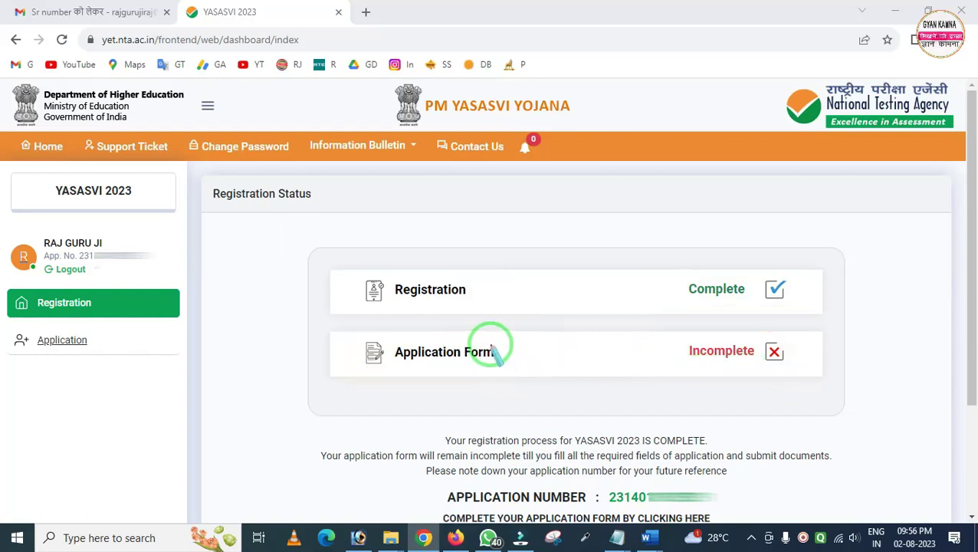
pyautogui.scroll(-3, 492, 345)
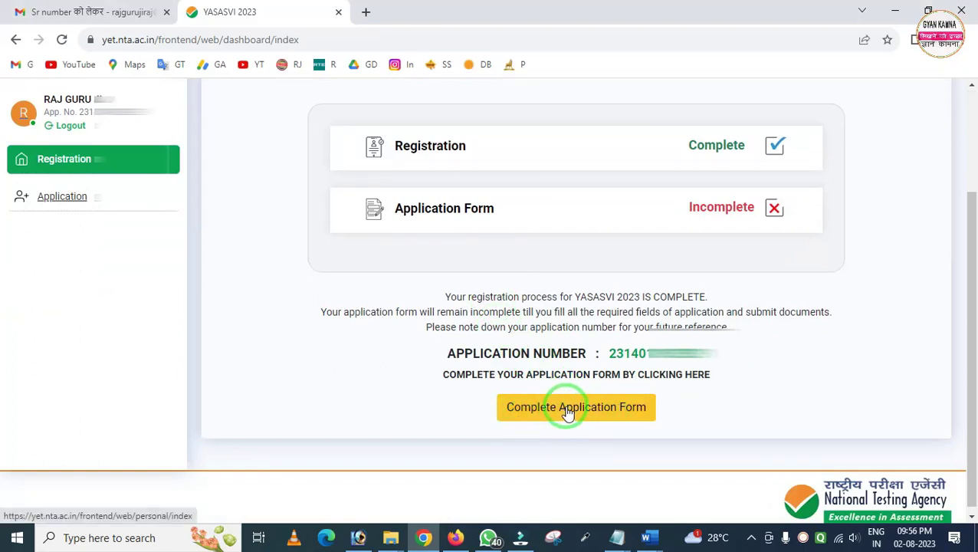
pyautogui.click(568, 412)
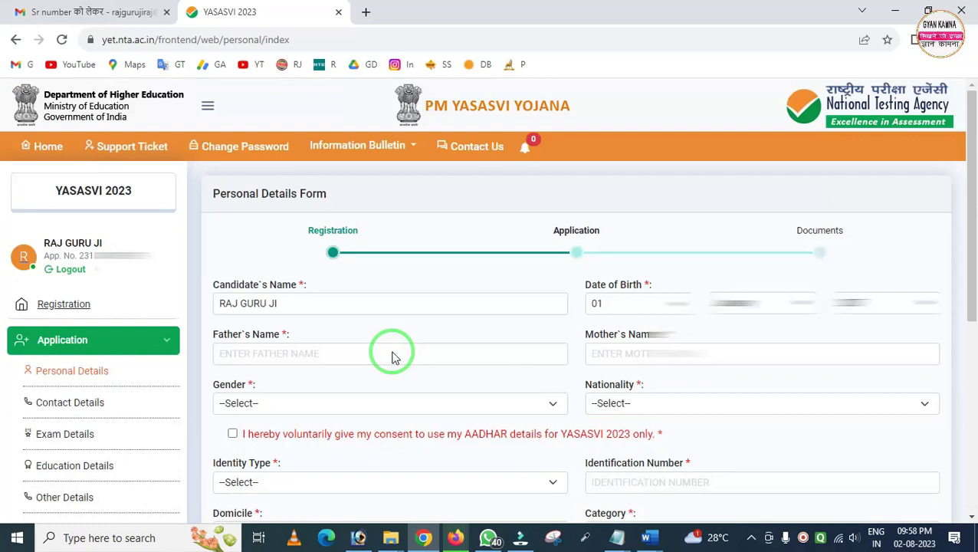
# Enter the father's and mother's names in the Personal Details form
pyautogui.scroll(-2, 124, 323)
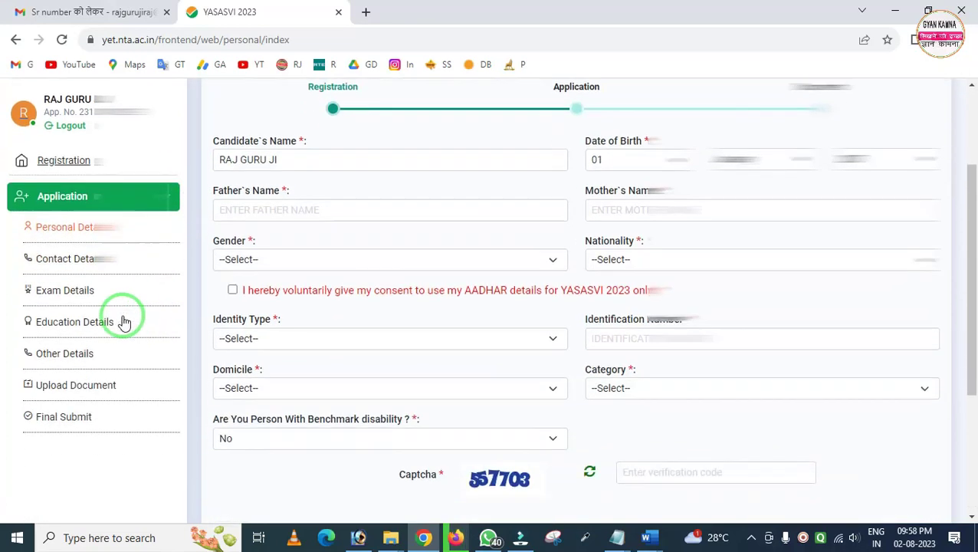
pyautogui.moveTo(6, 210)
pyautogui.mouseDown()
pyautogui.moveTo(131, 424)
pyautogui.moveTo(181, 439)
pyautogui.mouseUp()
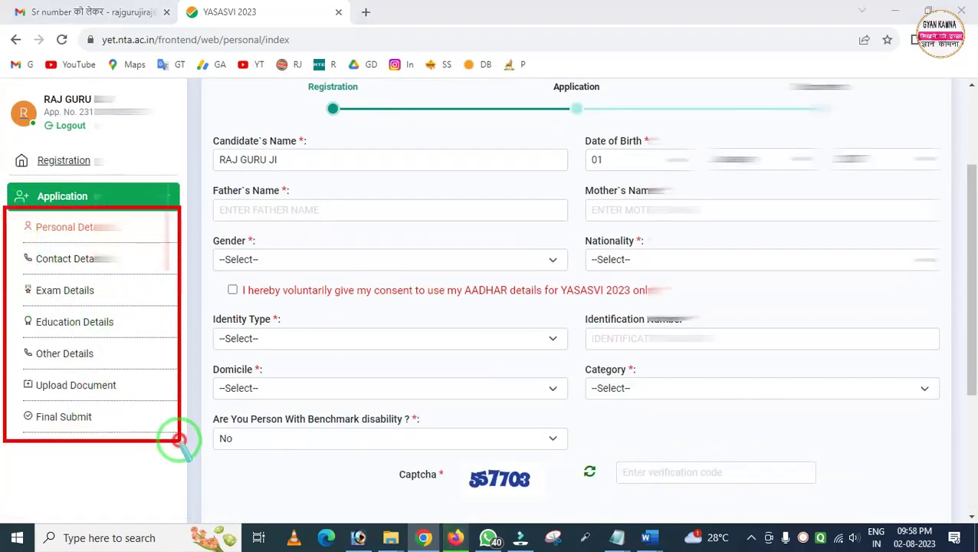
pyautogui.click(120, 345)
pyautogui.moveTo(16, 216)
pyautogui.mouseDown()
pyautogui.moveTo(65, 237)
pyautogui.moveTo(117, 239)
pyautogui.mouseUp()
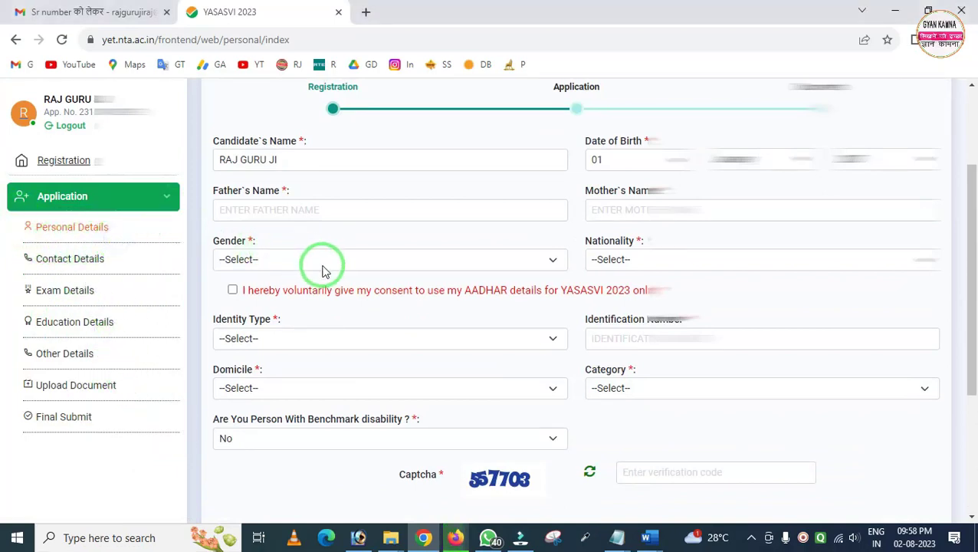
pyautogui.scroll(1, 321, 270)
pyautogui.moveTo(201, 196); pyautogui.dragTo(333, 256)
pyautogui.moveTo(582, 203)
pyautogui.mouseDown()
pyautogui.moveTo(595, 253)
pyautogui.moveTo(942, 253)
pyautogui.mouseUp()
pyautogui.press('Escape')
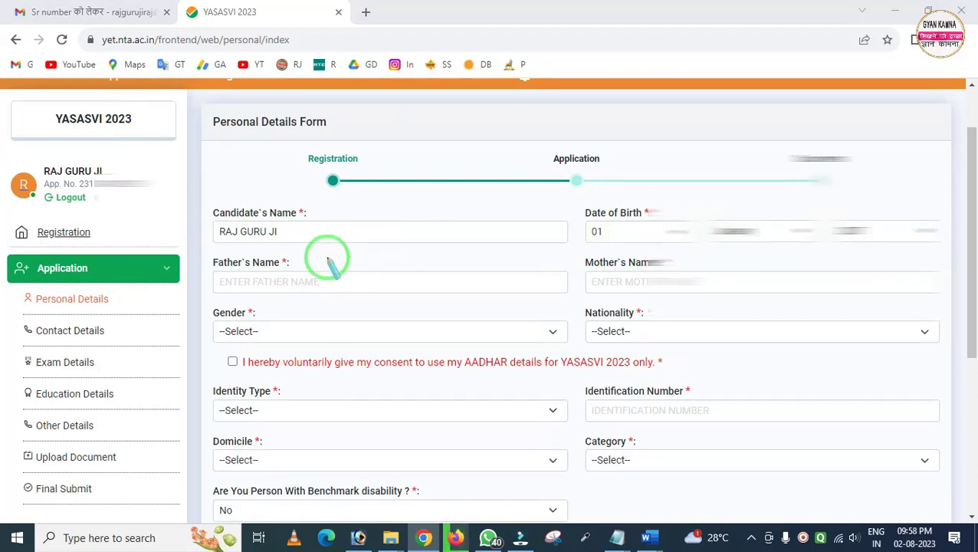
pyautogui.moveTo(209, 249); pyautogui.dragTo(363, 341)
pyautogui.press('Escape')
pyautogui.click(285, 281)
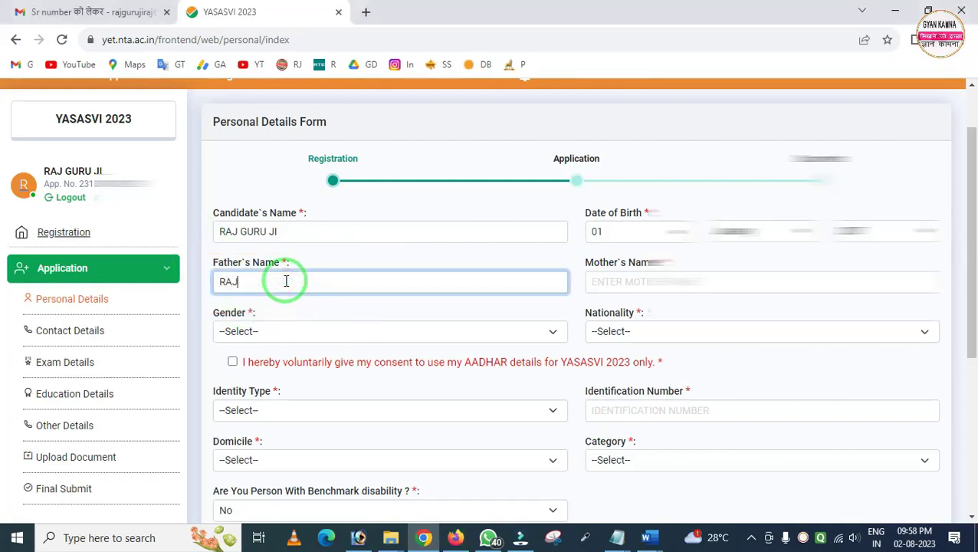
pyautogui.click(616, 280)
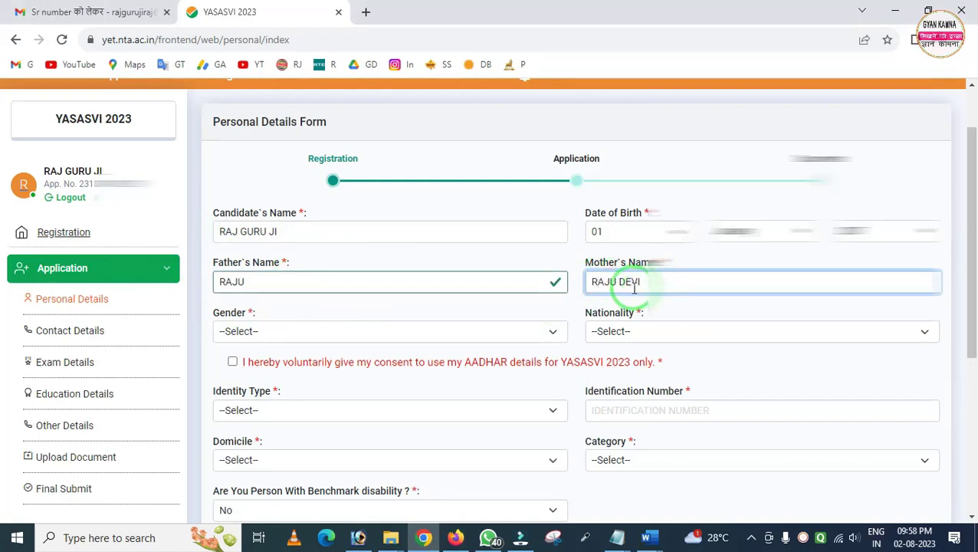
# Set gender Male, nationality Indian, give AADHAR consent, and identity type AADHAAR / Enrollment ID
pyautogui.click(274, 336)
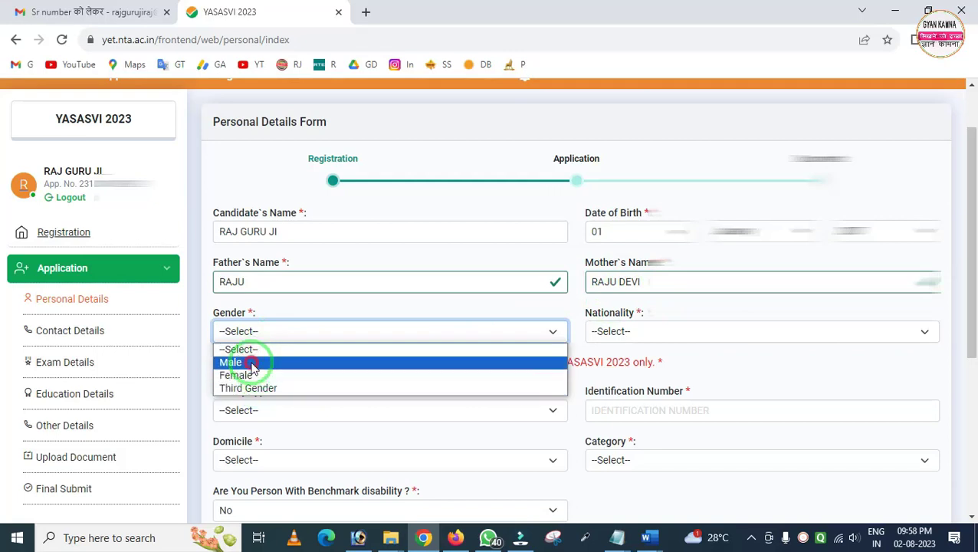
pyautogui.click(247, 362)
pyautogui.click(611, 332)
pyautogui.click(616, 362)
pyautogui.scroll(-1, 460, 345)
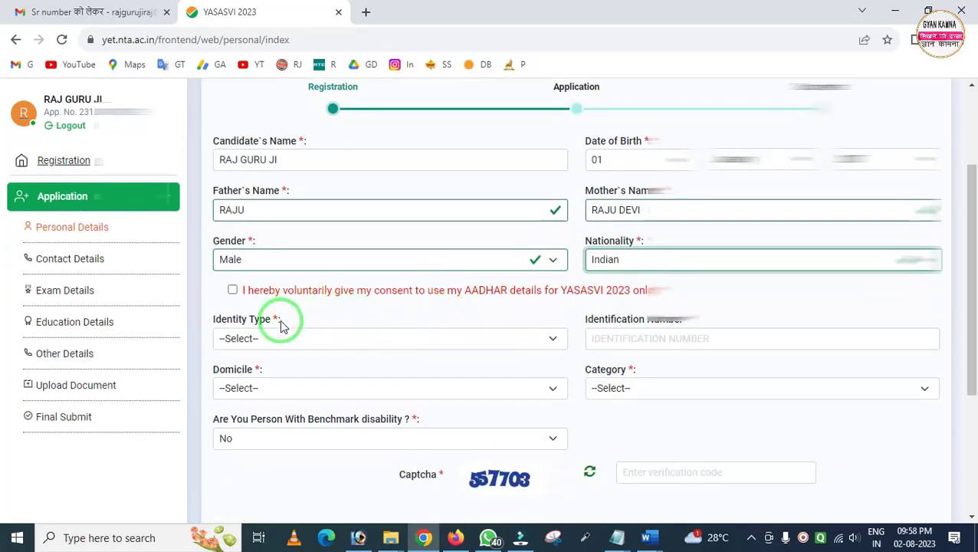
pyautogui.click(233, 291)
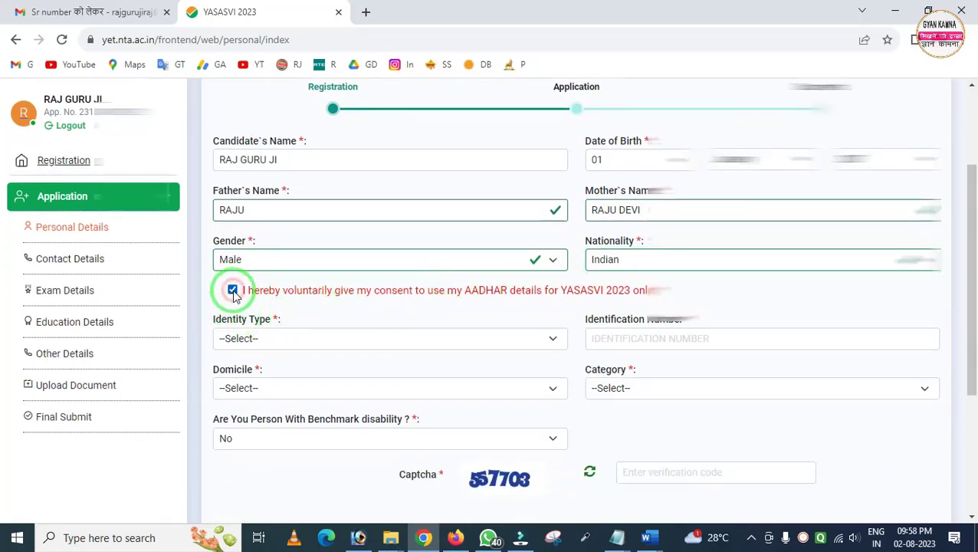
pyautogui.click(260, 342)
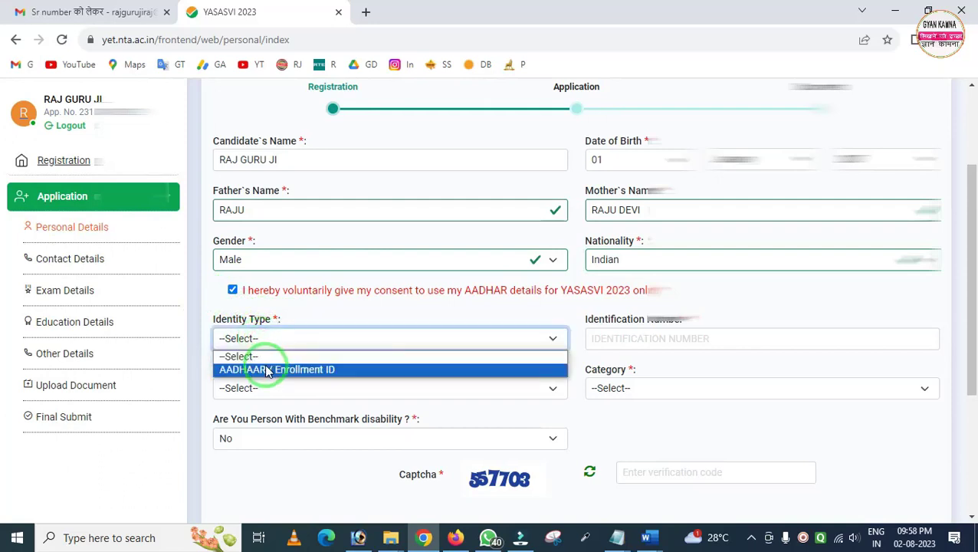
pyautogui.click(267, 370)
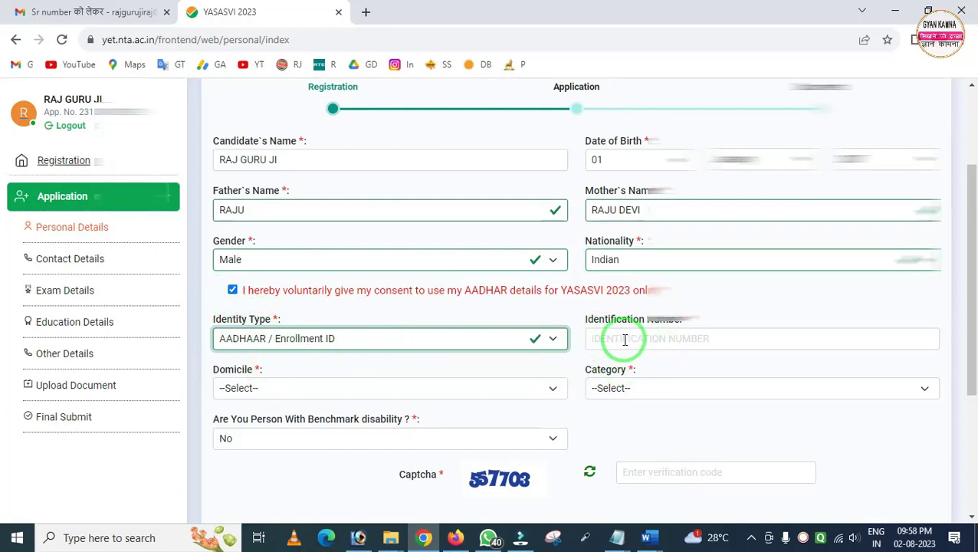
# Set domicile to Rajasthan, category to OBC, and benchmark disability to No
pyautogui.click(281, 393)
pyautogui.press('r')
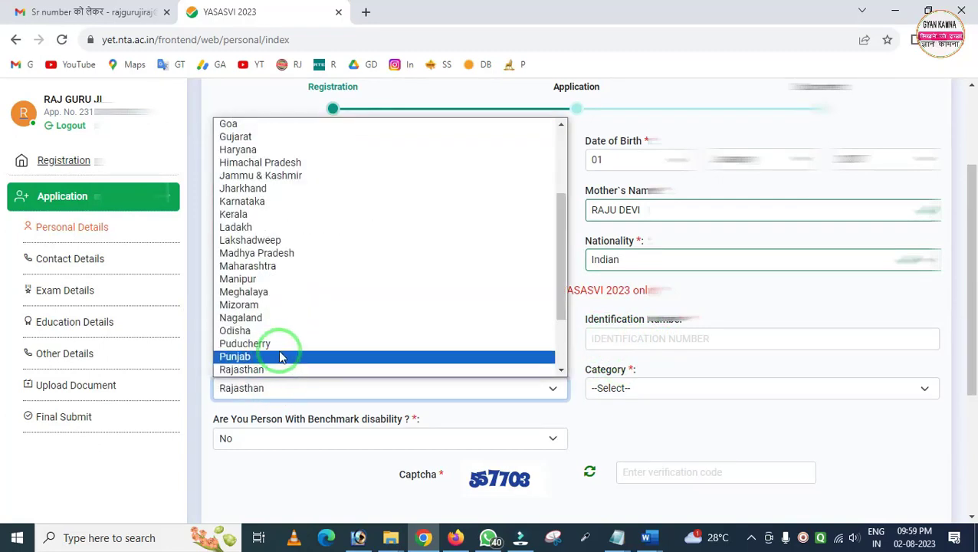
pyautogui.click(259, 370)
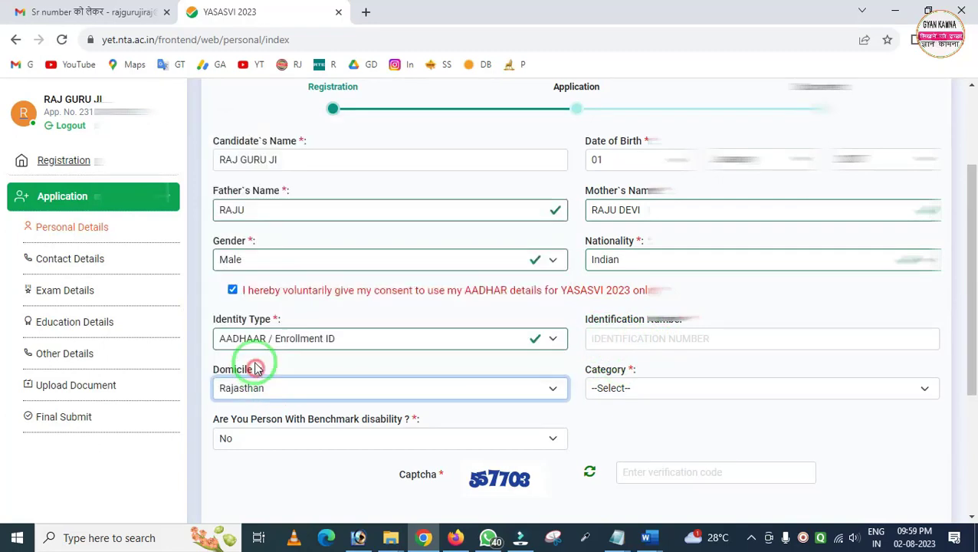
pyautogui.click(606, 389)
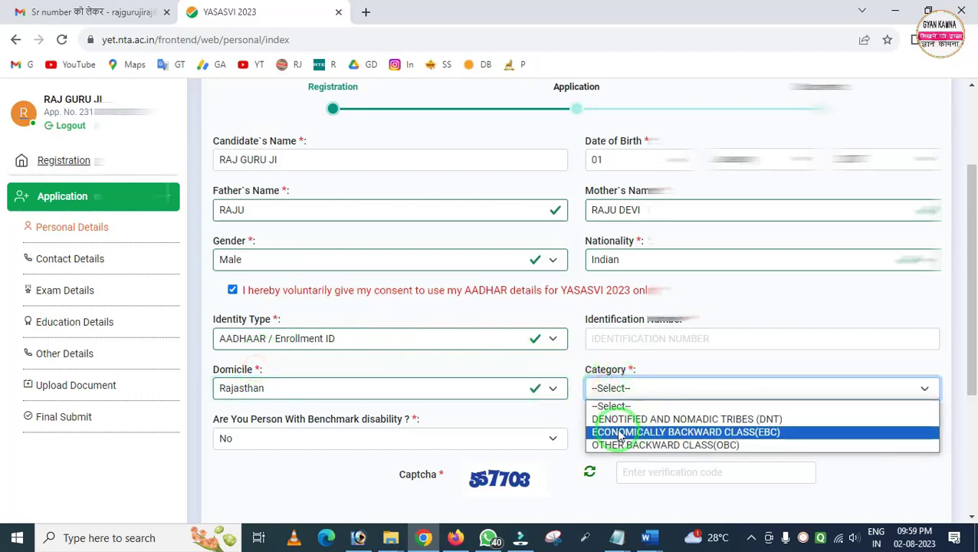
pyautogui.click(648, 446)
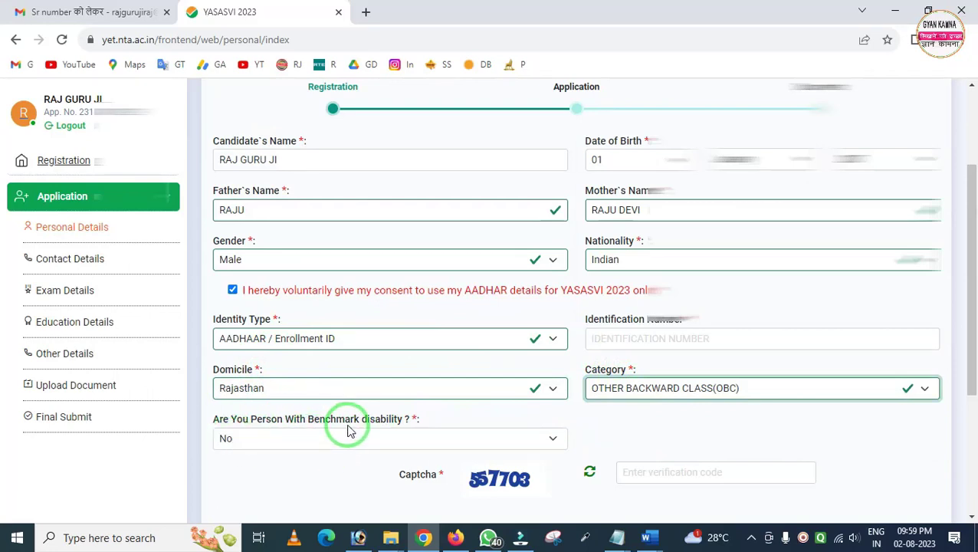
pyautogui.click(310, 437)
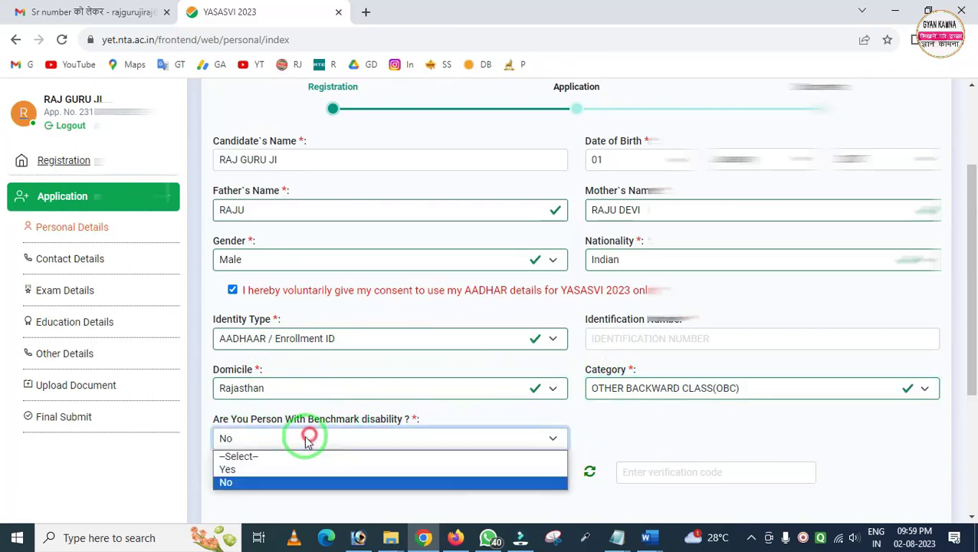
pyautogui.click(259, 483)
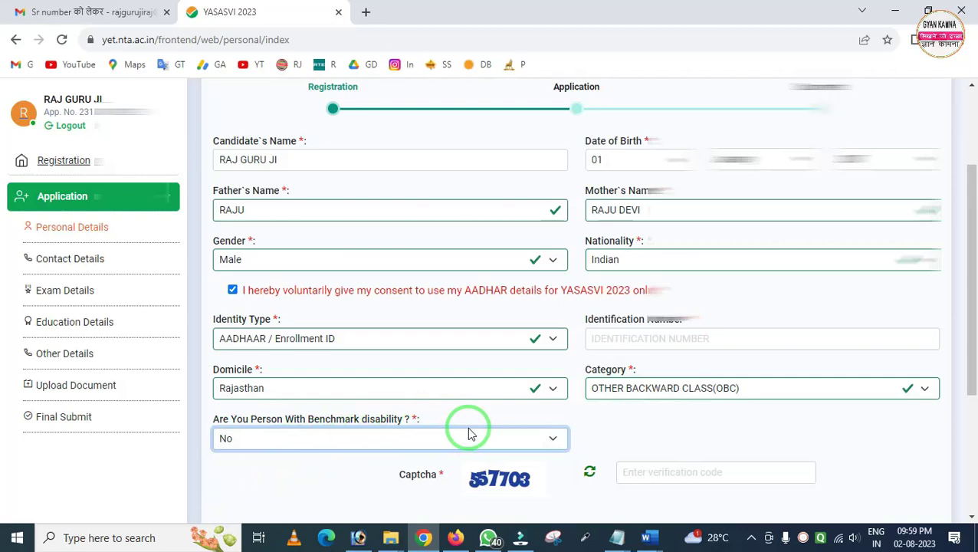
# Enter the captcha, accept the declaration, and save the personal details
pyautogui.scroll(-2, 649, 422)
pyautogui.click(641, 328)
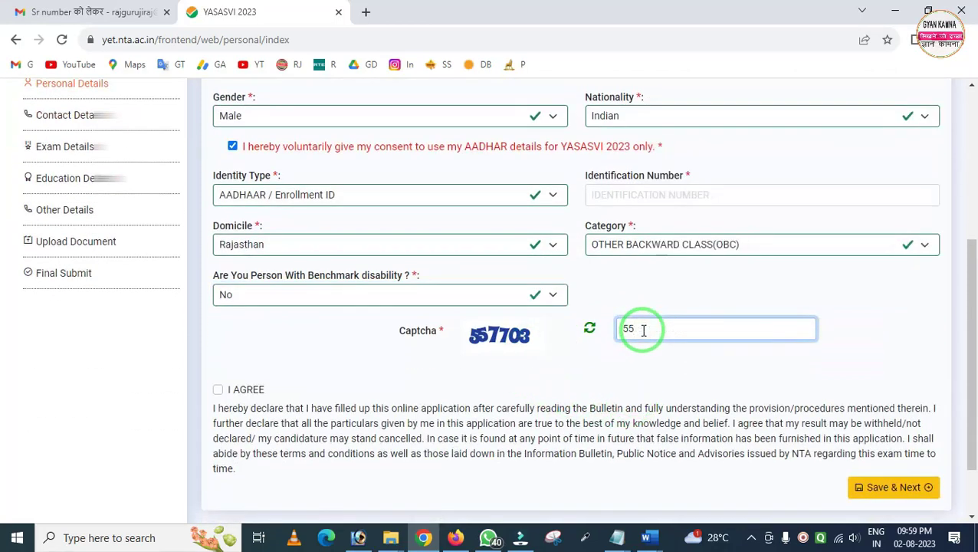
pyautogui.write('557703')
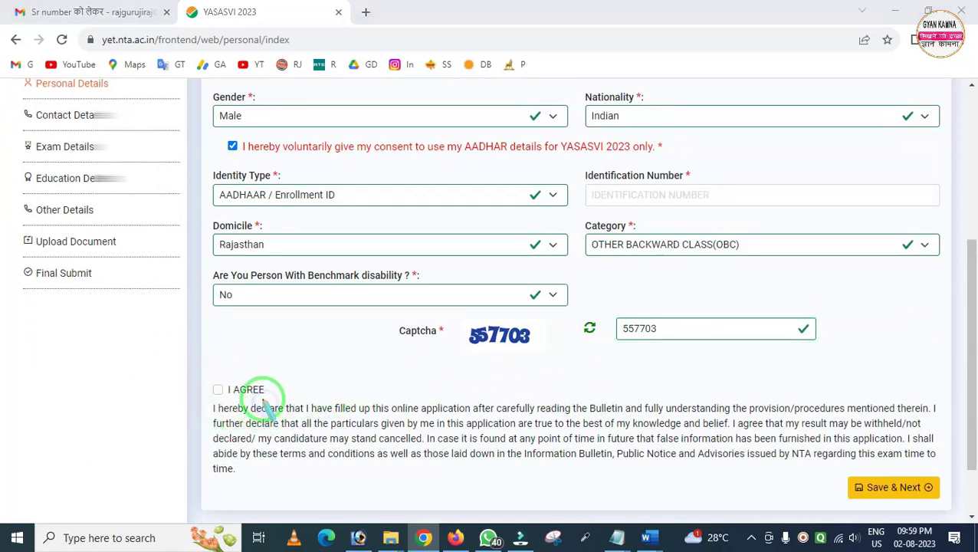
pyautogui.click(220, 391)
pyautogui.click(888, 491)
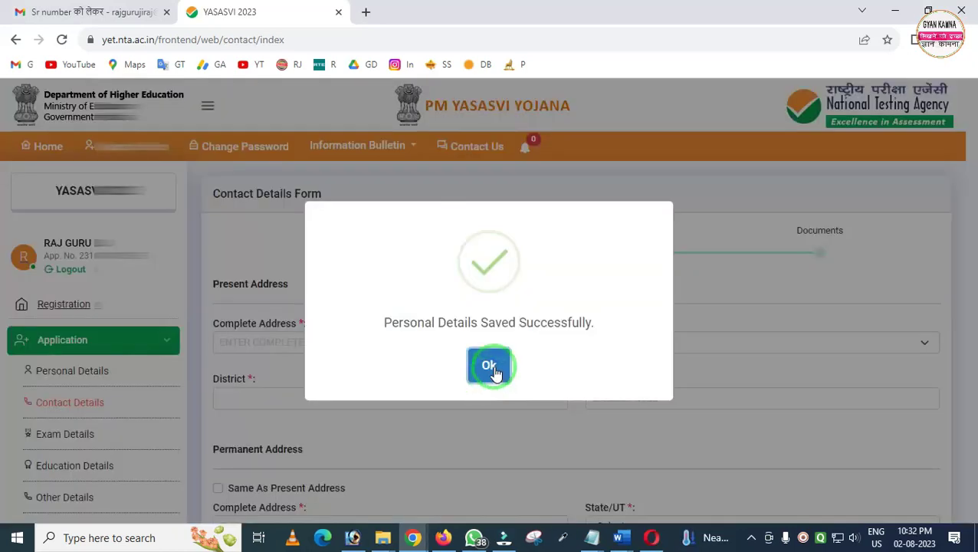
pyautogui.click(494, 370)
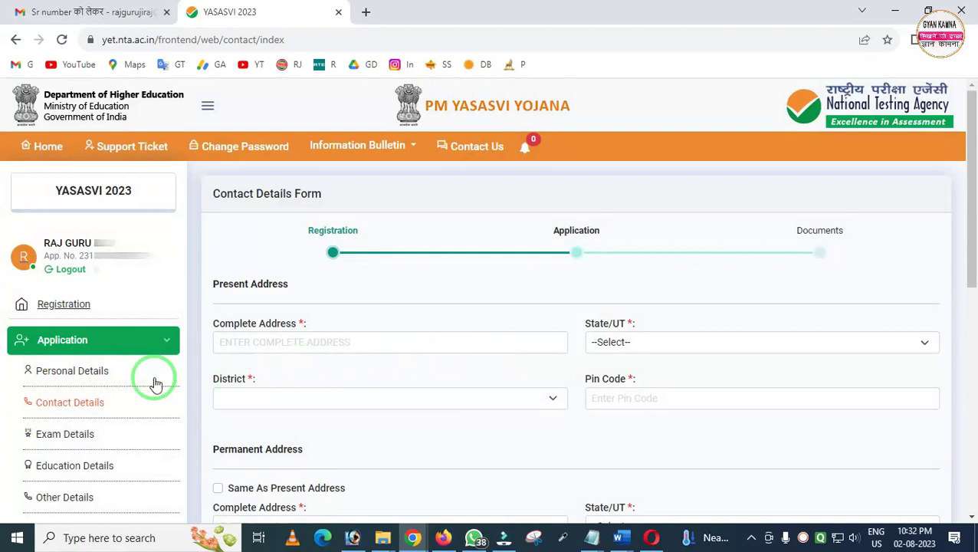
# Enter the complete present address and set its state to Rajasthan
pyautogui.moveTo(10, 394); pyautogui.dragTo(132, 414)
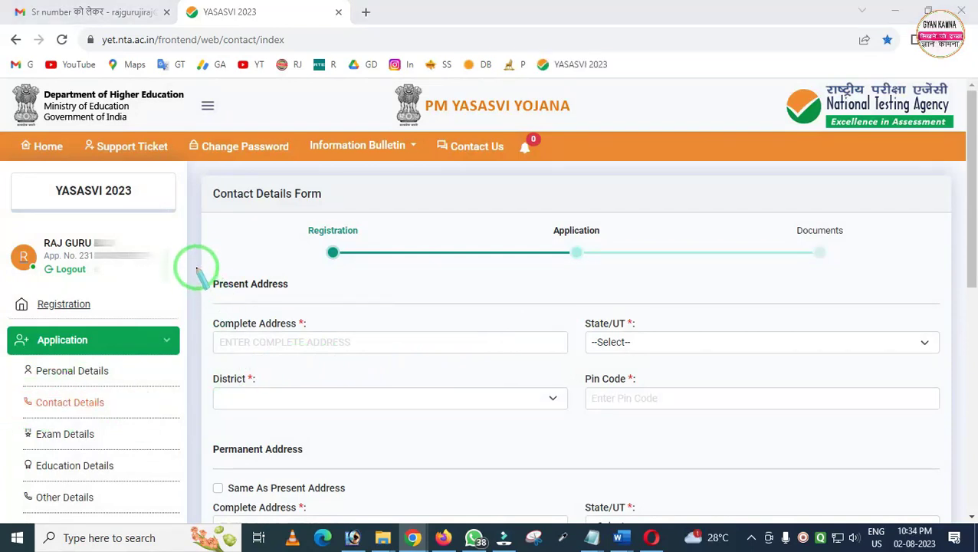
pyautogui.moveTo(196, 255)
pyautogui.mouseDown()
pyautogui.moveTo(245, 371)
pyautogui.moveTo(627, 448)
pyautogui.moveTo(811, 449)
pyautogui.mouseUp()
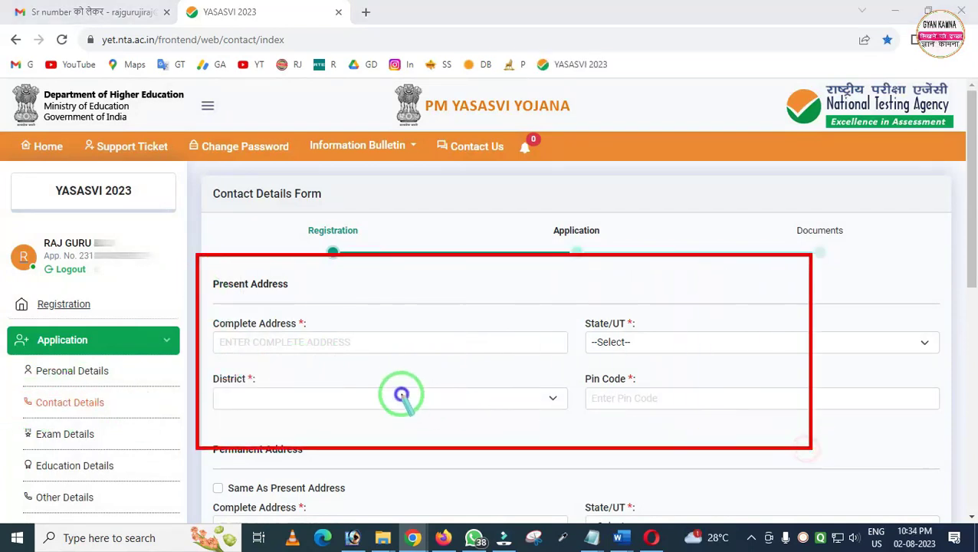
pyautogui.moveTo(203, 309)
pyautogui.mouseDown()
pyautogui.moveTo(322, 371)
pyautogui.moveTo(411, 370)
pyautogui.mouseUp()
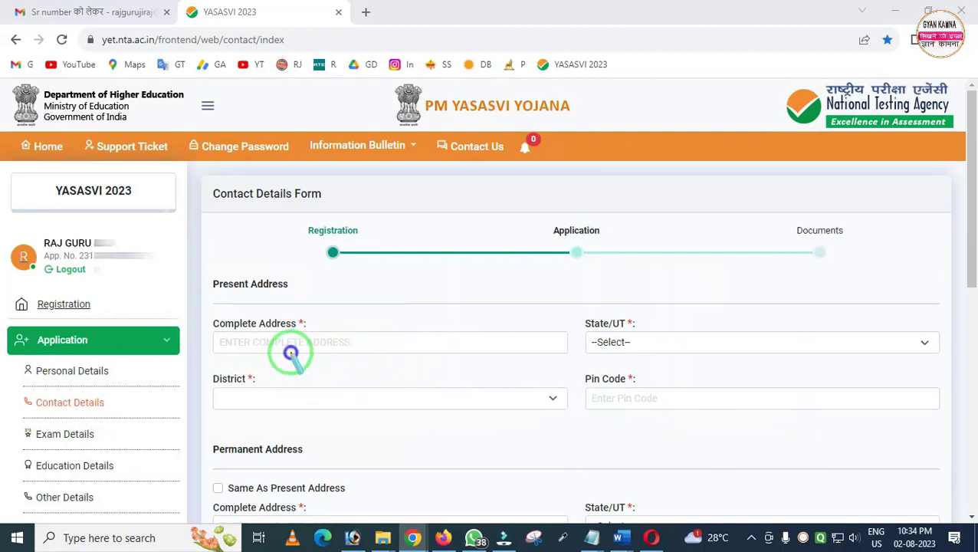
pyautogui.click(322, 352)
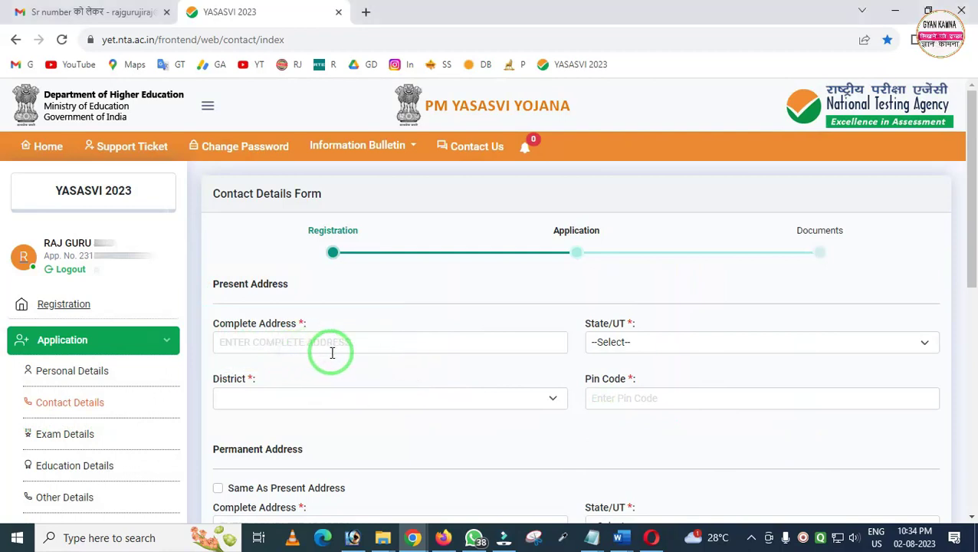
pyautogui.click(624, 343)
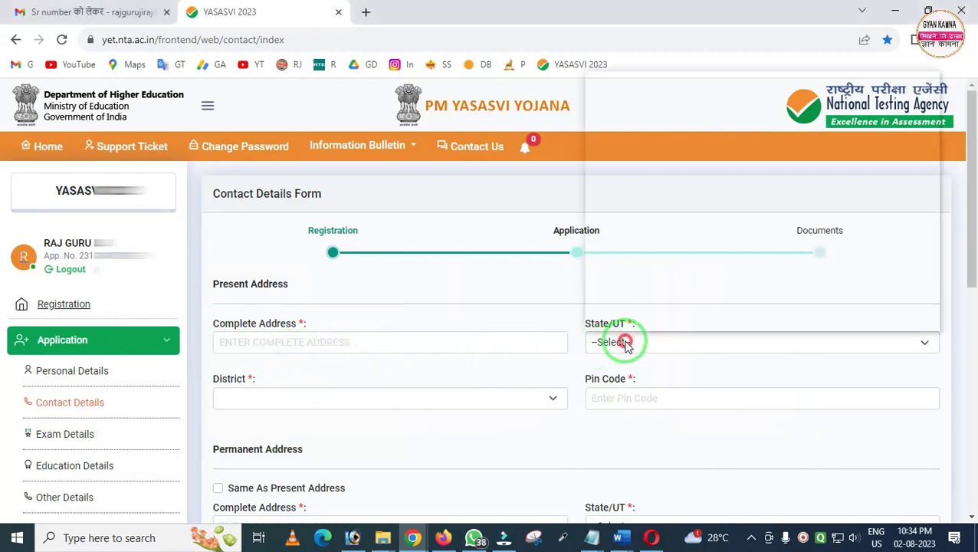
pyautogui.press('r')
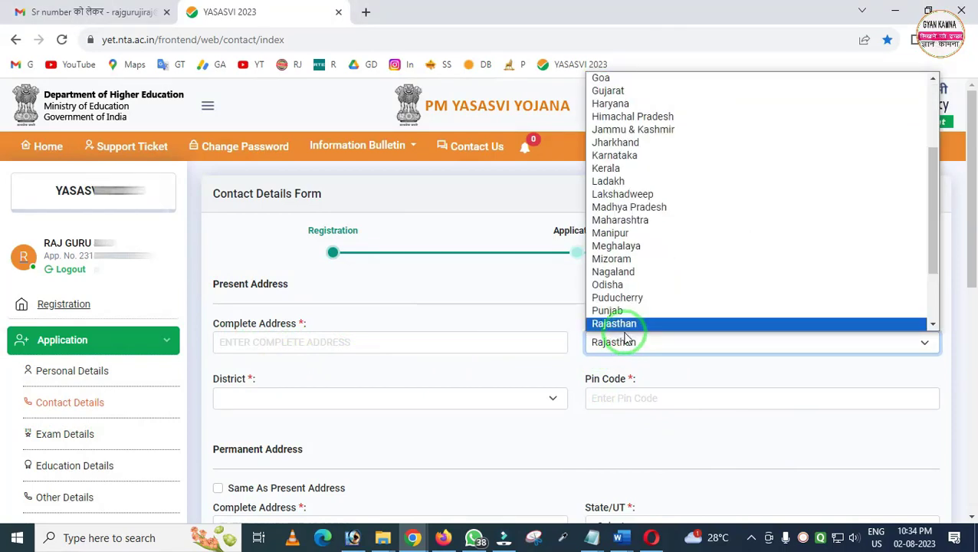
pyautogui.click(621, 324)
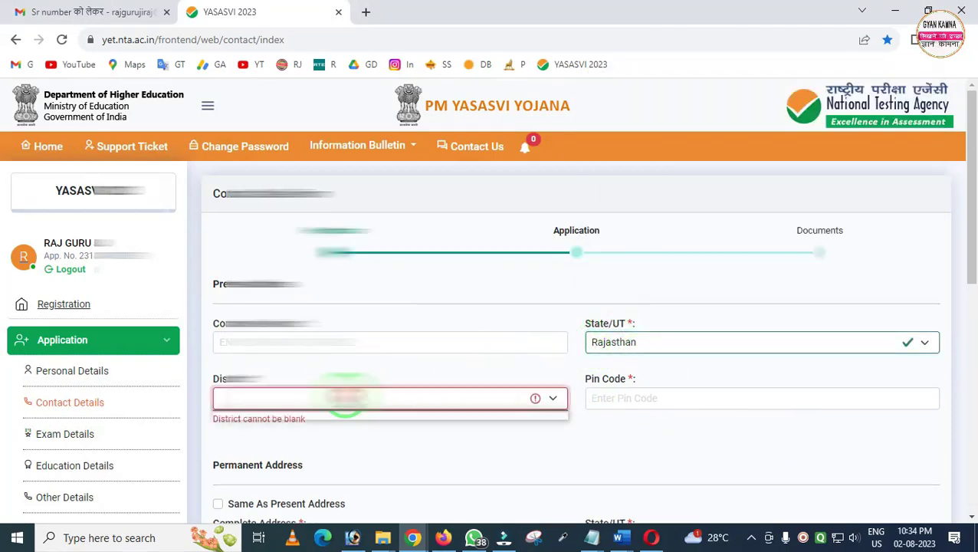
# Set the present address district to JHUNJHUNU and enter its pin code
pyautogui.click(342, 393)
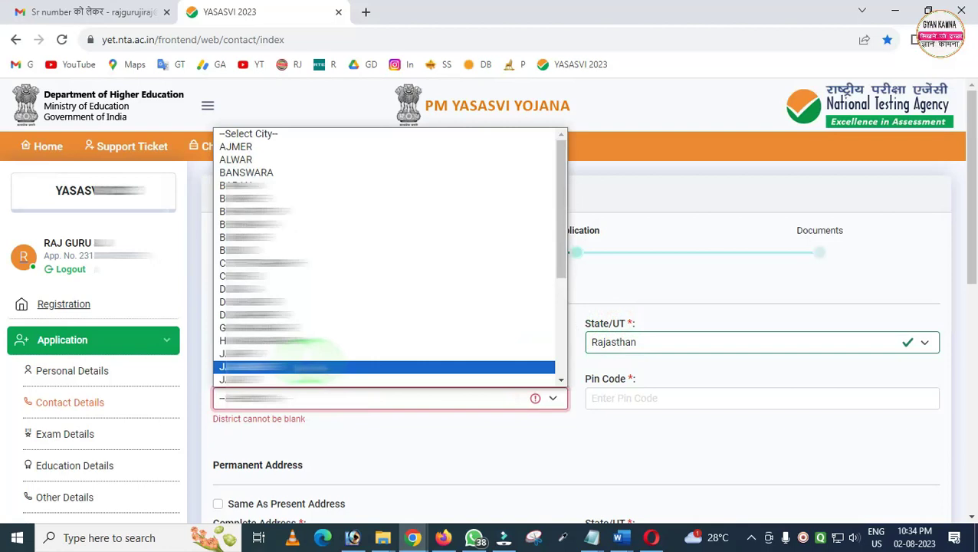
pyautogui.press('j')
pyautogui.scroll(-3, 253, 315)
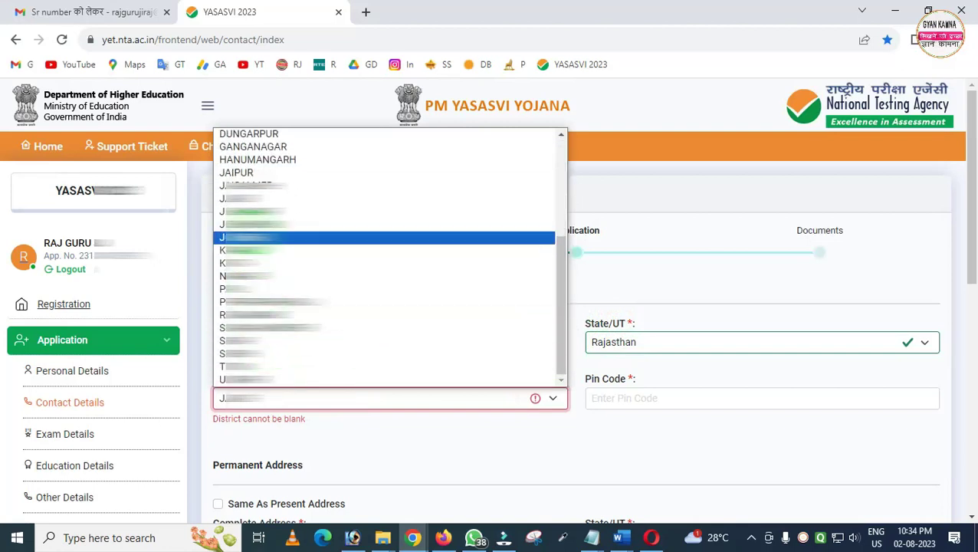
pyautogui.click(253, 230)
pyautogui.click(626, 397)
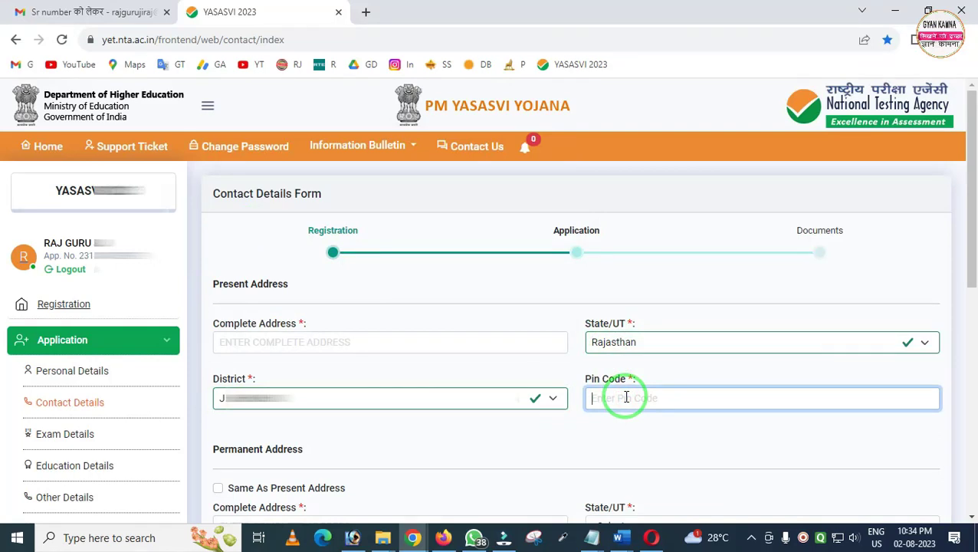
pyautogui.scroll(-4, 499, 370)
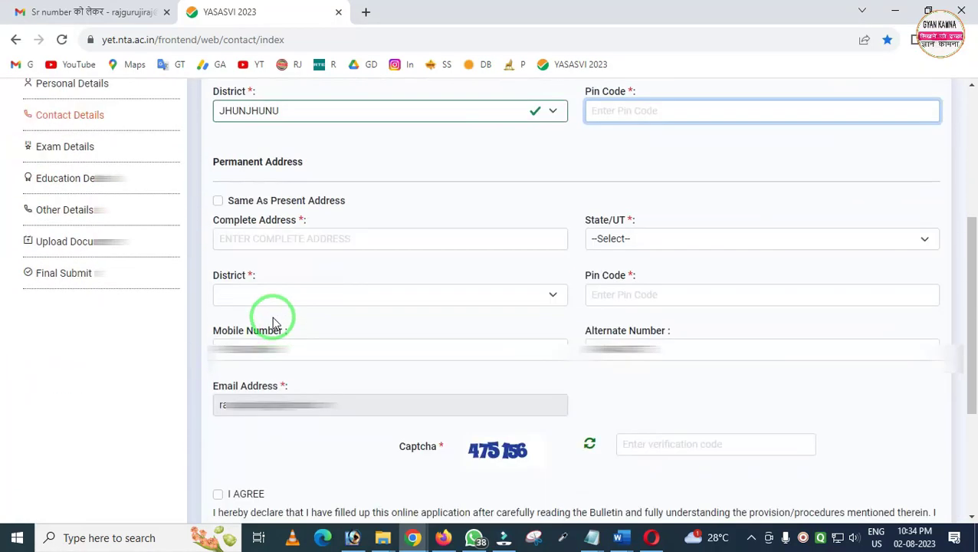
pyautogui.moveTo(199, 180); pyautogui.dragTo(561, 422)
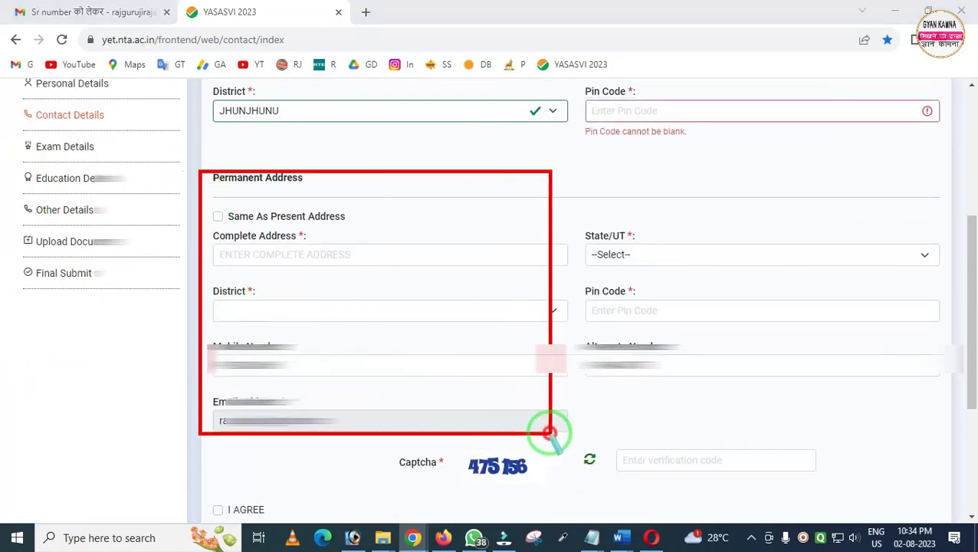
pyautogui.click(383, 338)
# Enter the captcha, accept the declaration, and save the contact details
pyautogui.scroll(3, 328, 329)
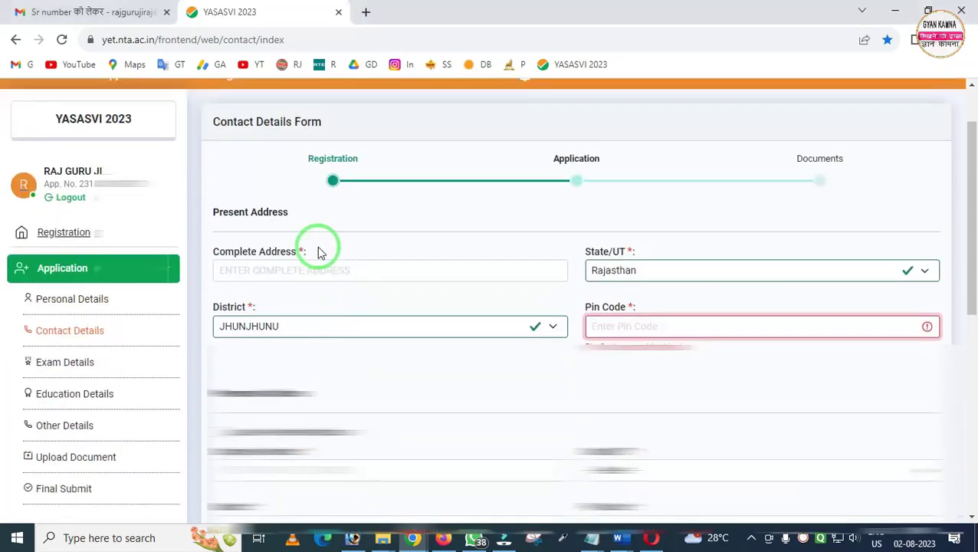
pyautogui.scroll(-3, 272, 207)
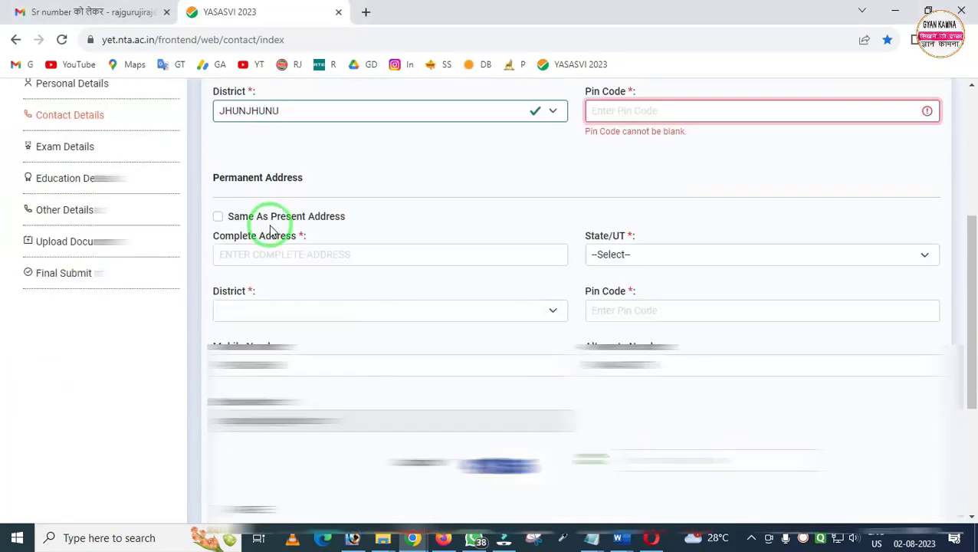
pyautogui.click(219, 221)
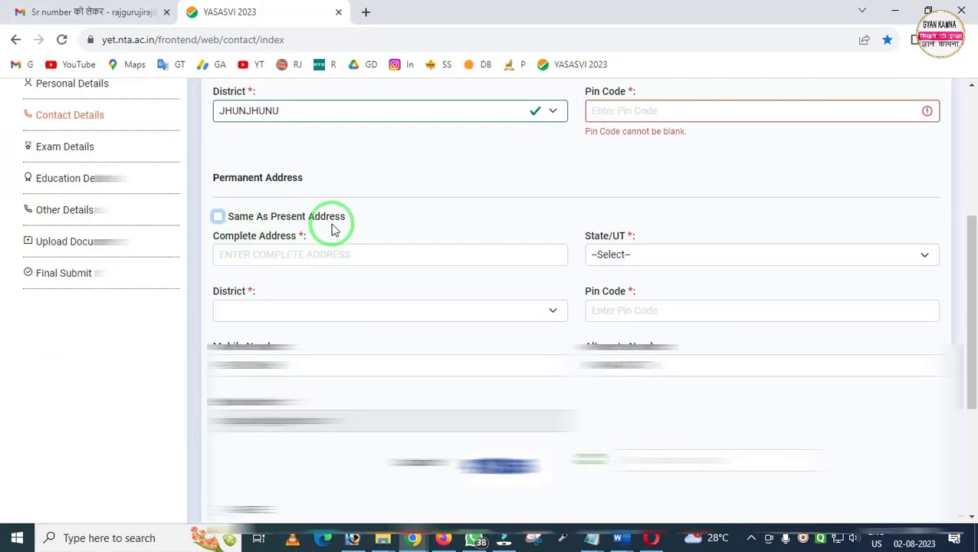
pyautogui.scroll(1, 337, 215)
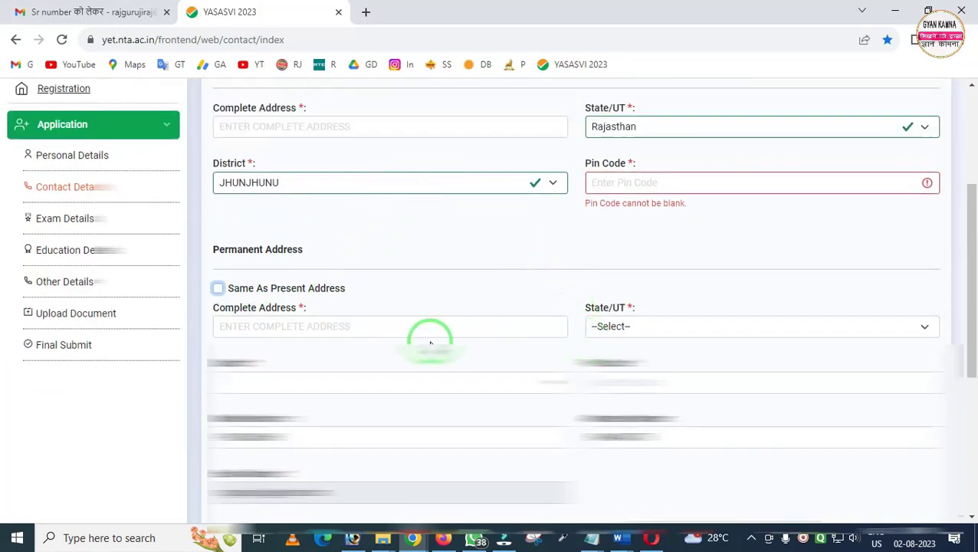
pyautogui.scroll(-2, 429, 344)
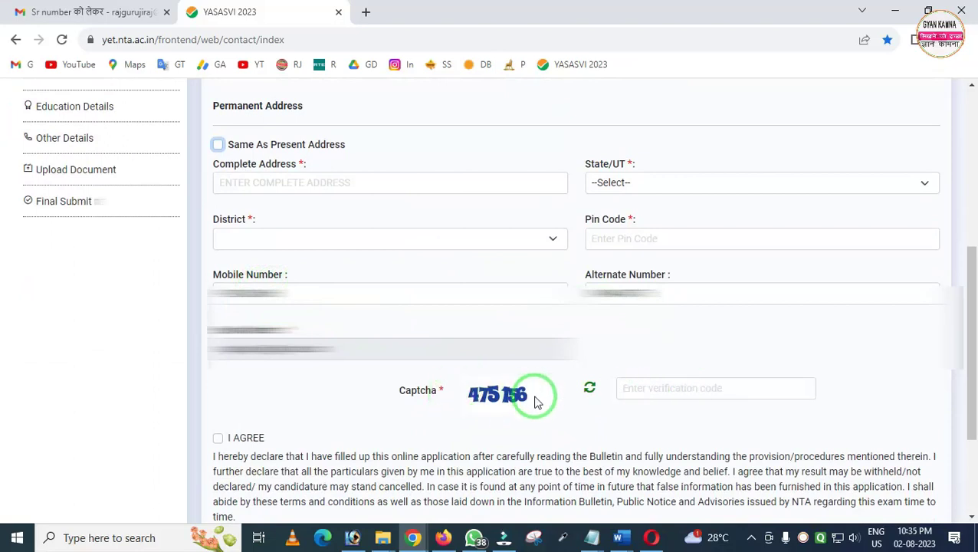
pyautogui.click(640, 391)
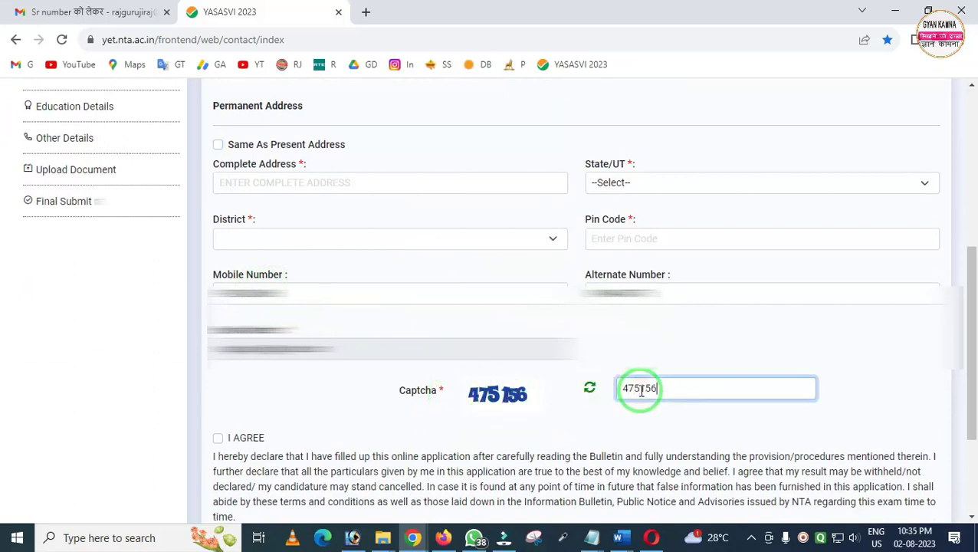
pyautogui.click(220, 440)
pyautogui.scroll(-3, 323, 443)
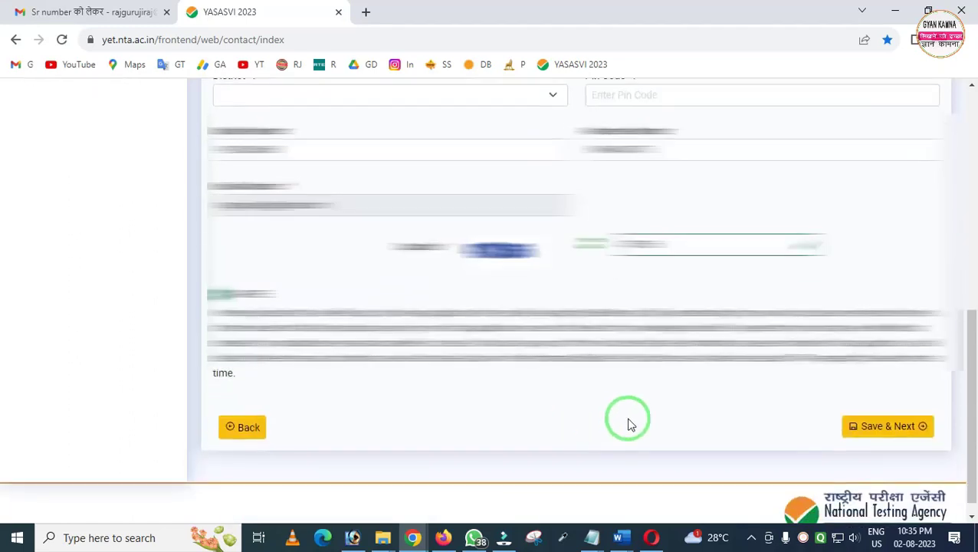
pyautogui.click(885, 433)
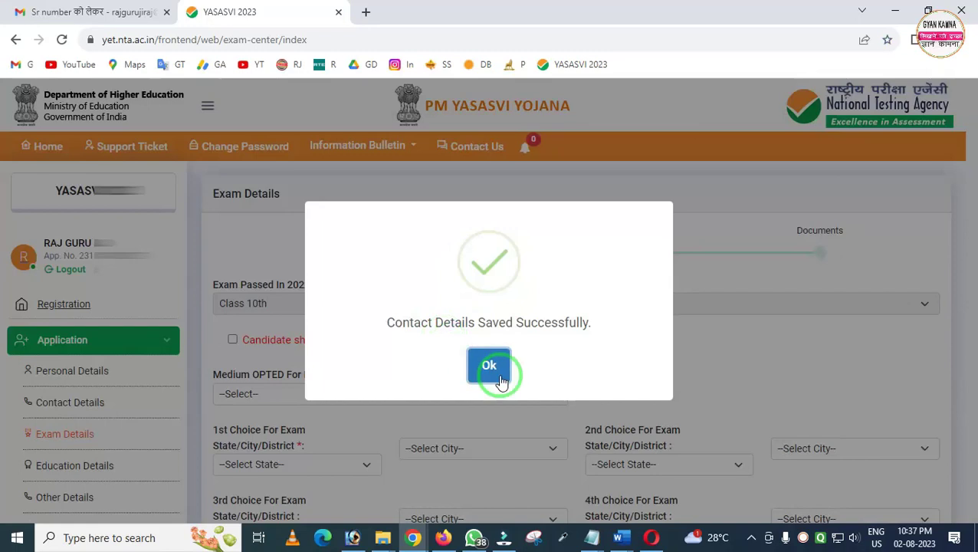
# Confirm passing Class 10 in 2022-23 and choose Hindi as the exam medium
pyautogui.click(492, 368)
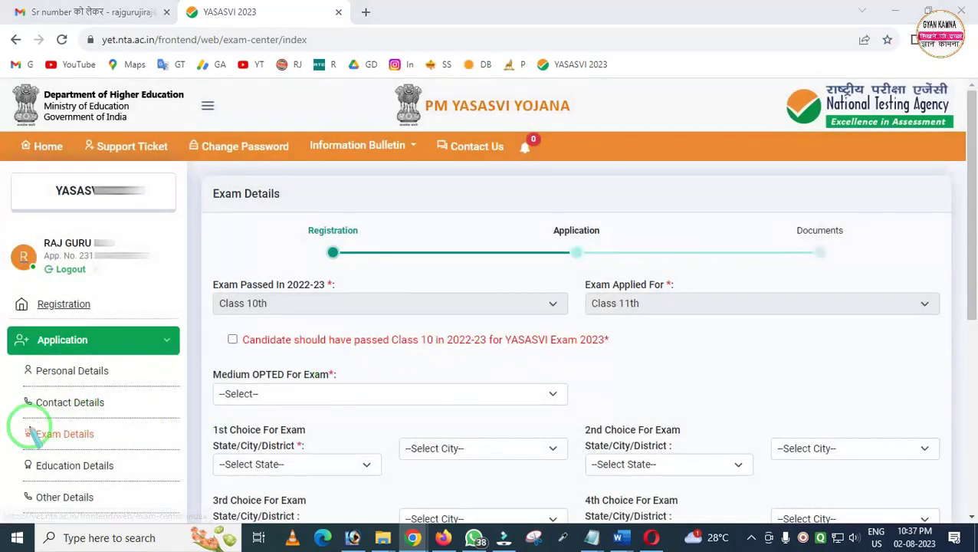
pyautogui.moveTo(10, 418)
pyautogui.mouseDown()
pyautogui.moveTo(88, 452)
pyautogui.moveTo(132, 449)
pyautogui.mouseUp()
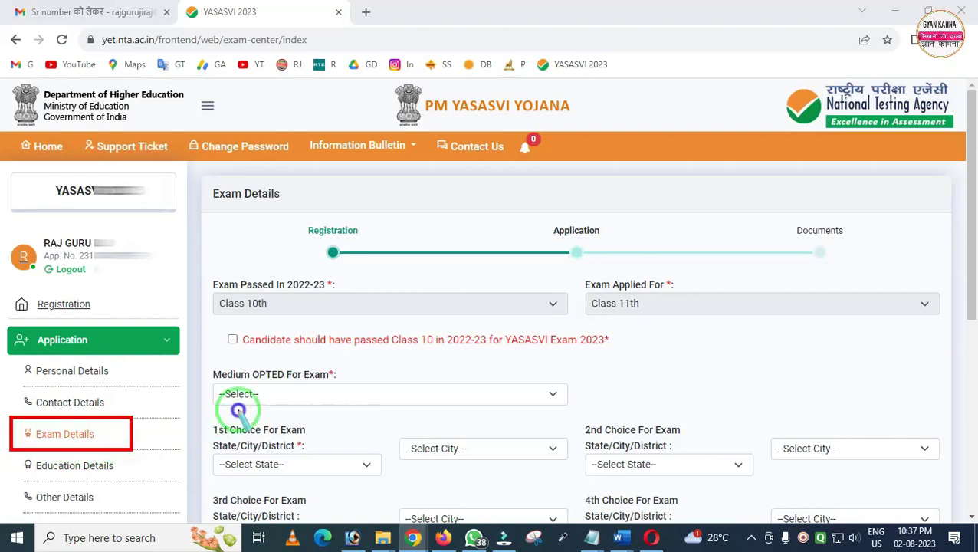
pyautogui.click(333, 374)
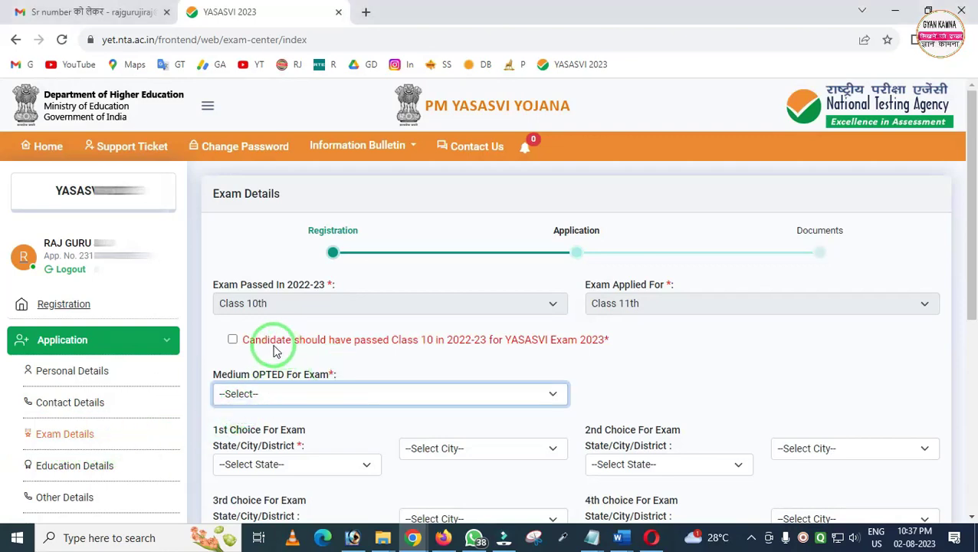
pyautogui.moveTo(213, 324); pyautogui.dragTo(259, 358)
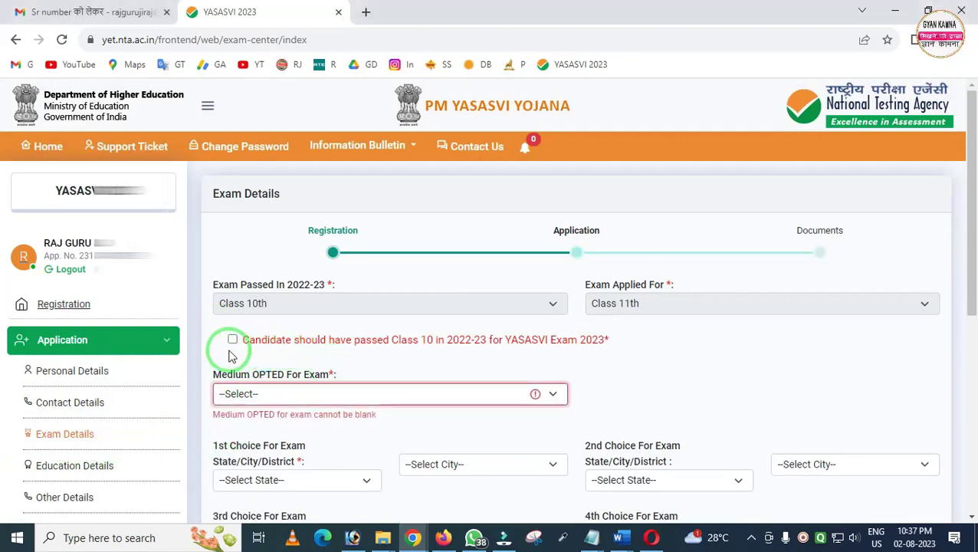
pyautogui.click(232, 338)
pyautogui.click(266, 394)
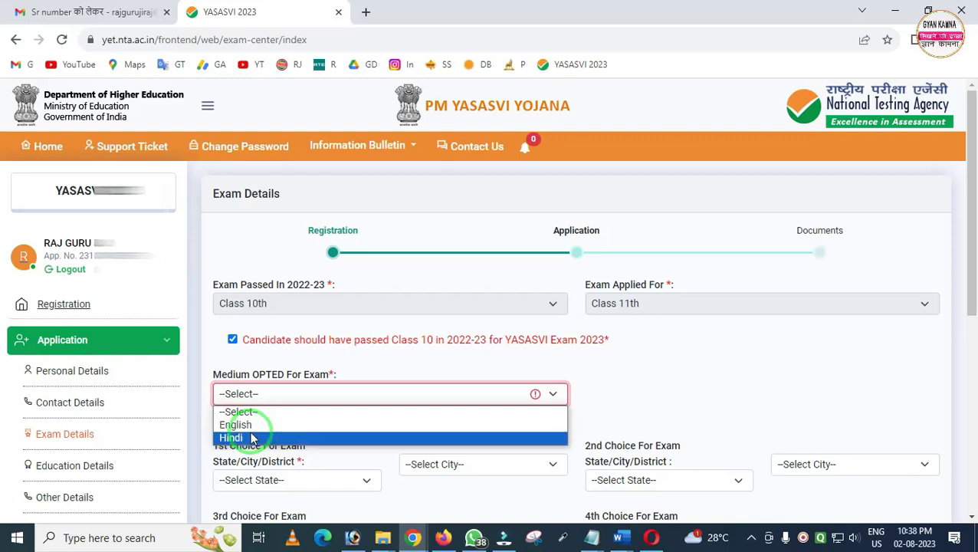
pyautogui.click(243, 437)
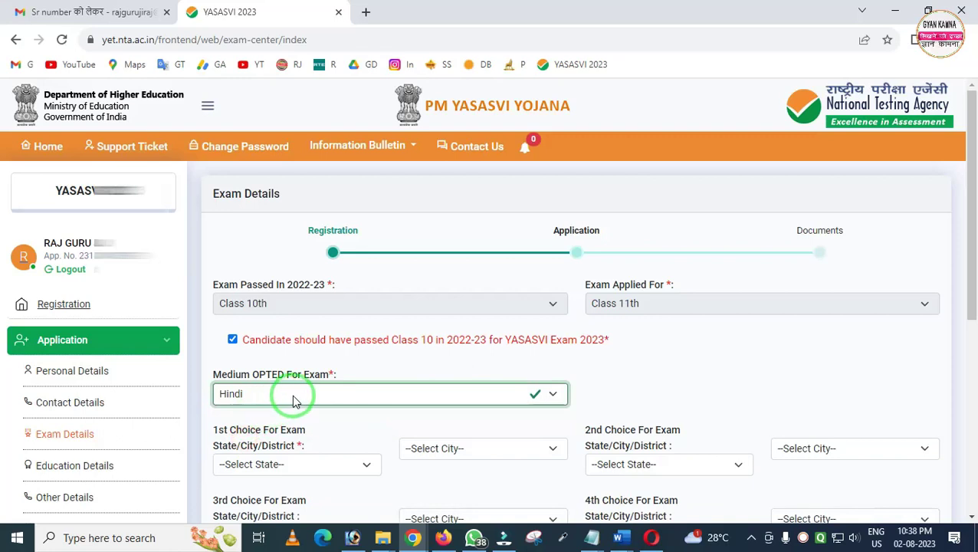
# Set the 1st exam centre choice to Rajasthan, JHUNJHUNU
pyautogui.scroll(-2, 294, 384)
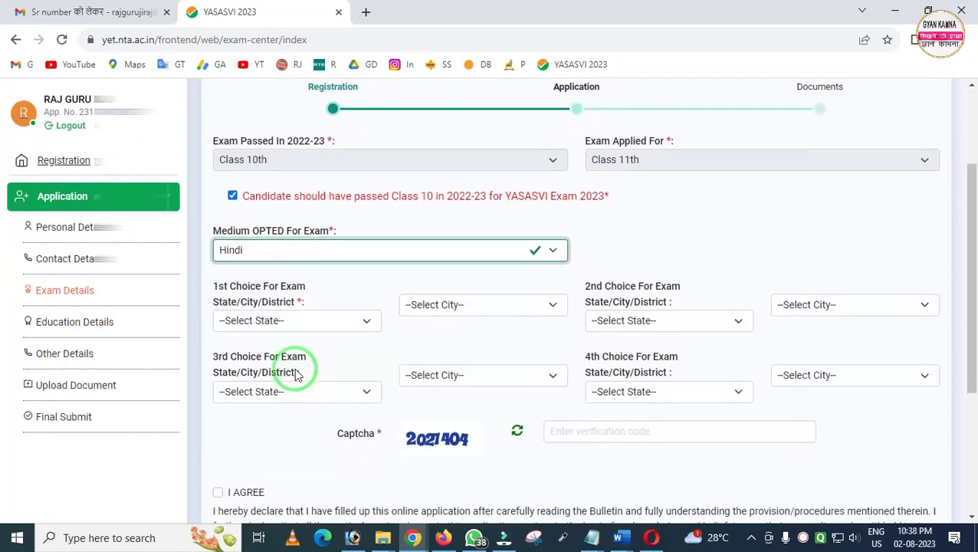
pyautogui.click(298, 321)
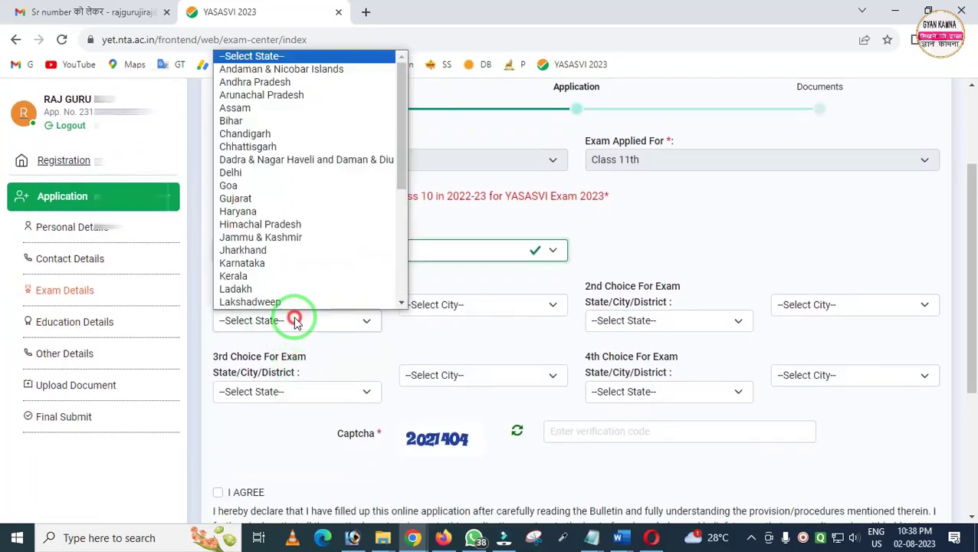
pyautogui.scroll(-3, 288, 292)
pyautogui.click(257, 302)
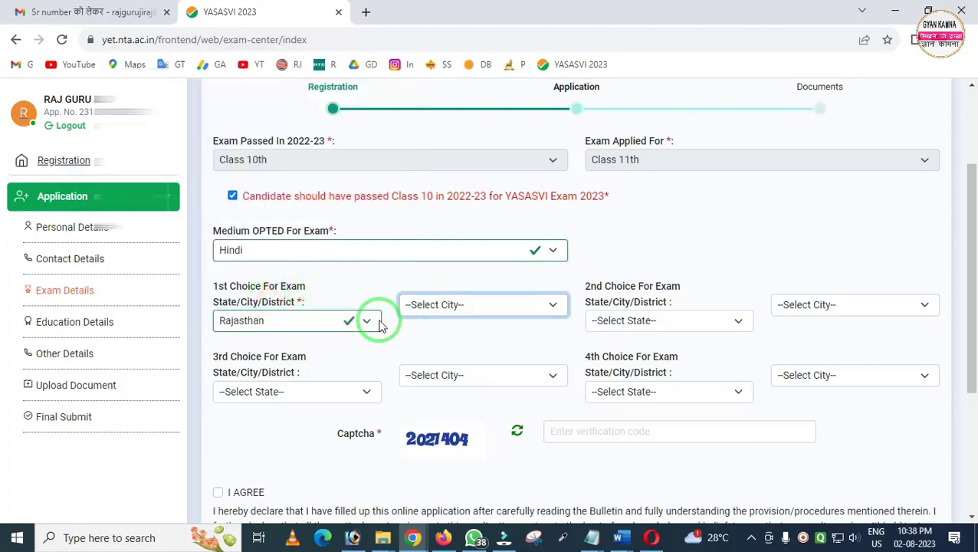
pyautogui.click(444, 307)
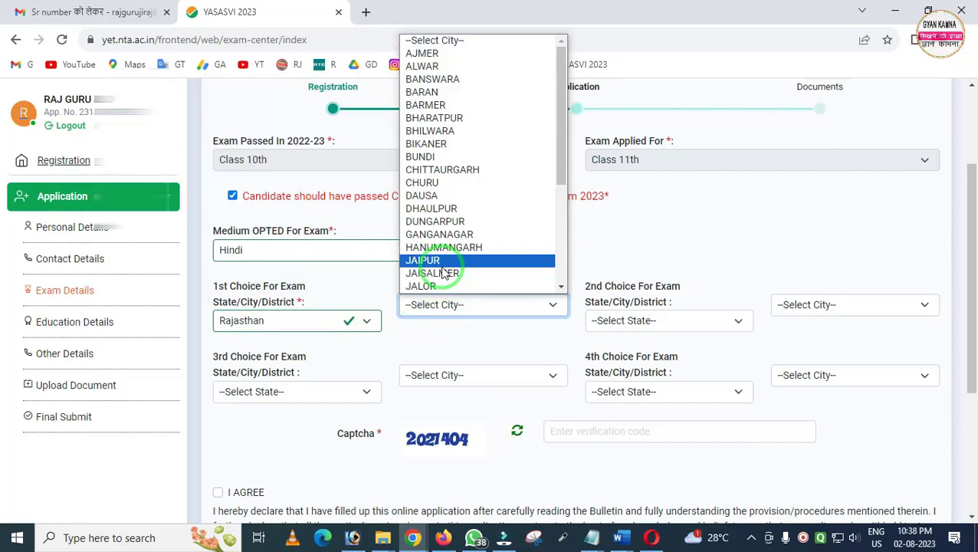
pyautogui.press('Down')
pyautogui.scroll(-4, 448, 230)
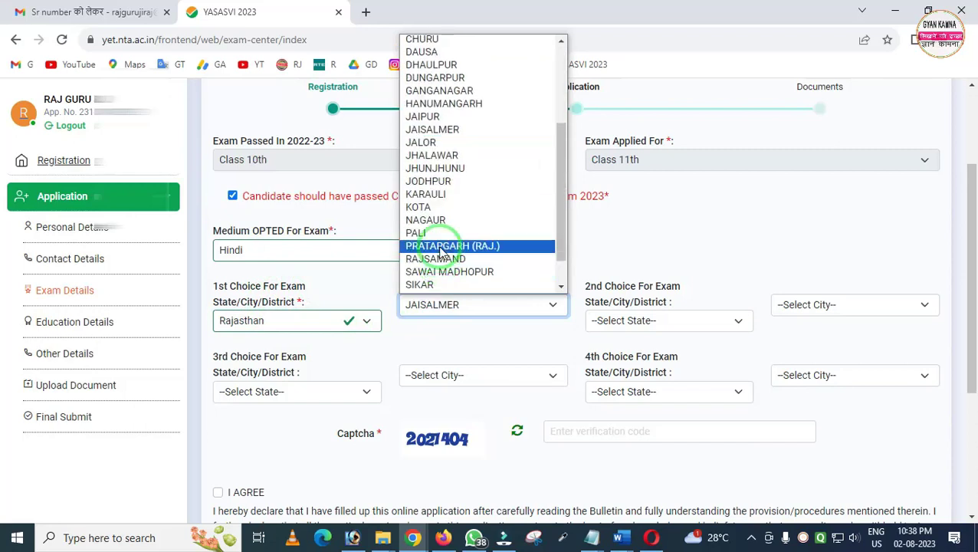
pyautogui.click(442, 168)
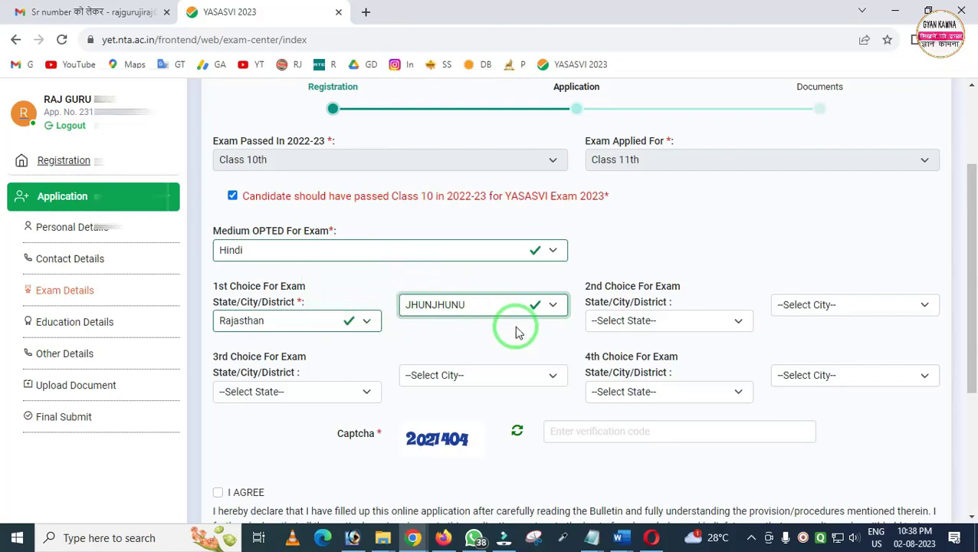
# Set the 2nd exam centre choice to Rajasthan, JAIPUR
pyautogui.click(632, 321)
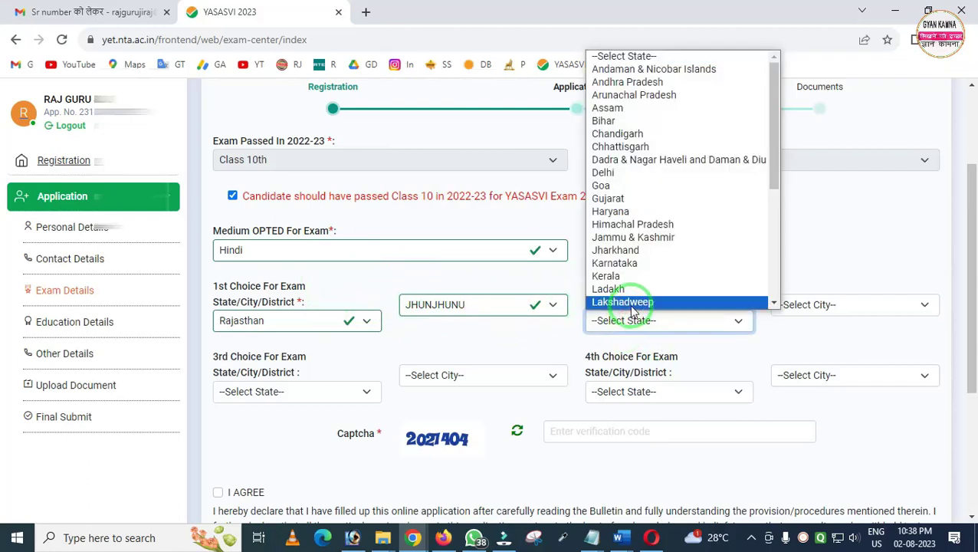
pyautogui.press('r')
pyautogui.click(633, 302)
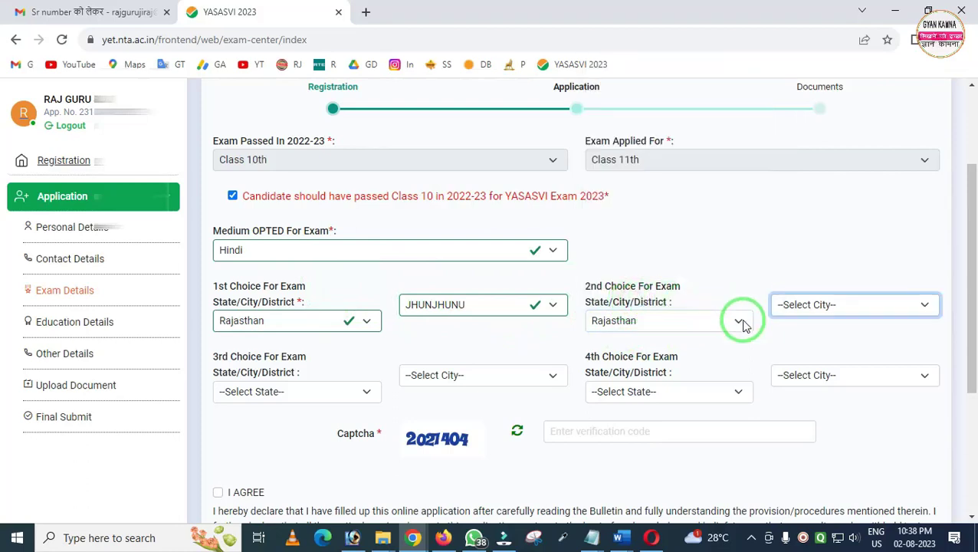
pyautogui.click(823, 314)
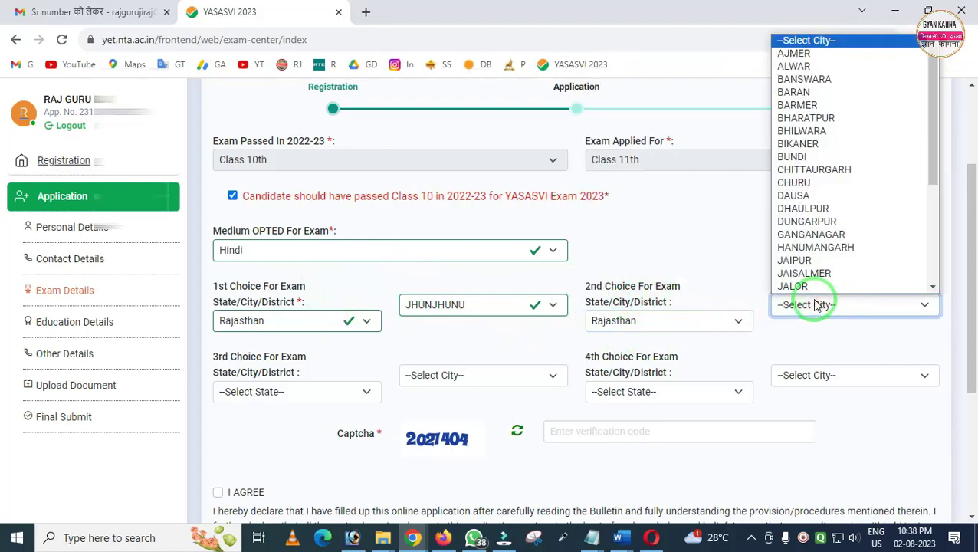
pyautogui.click(798, 261)
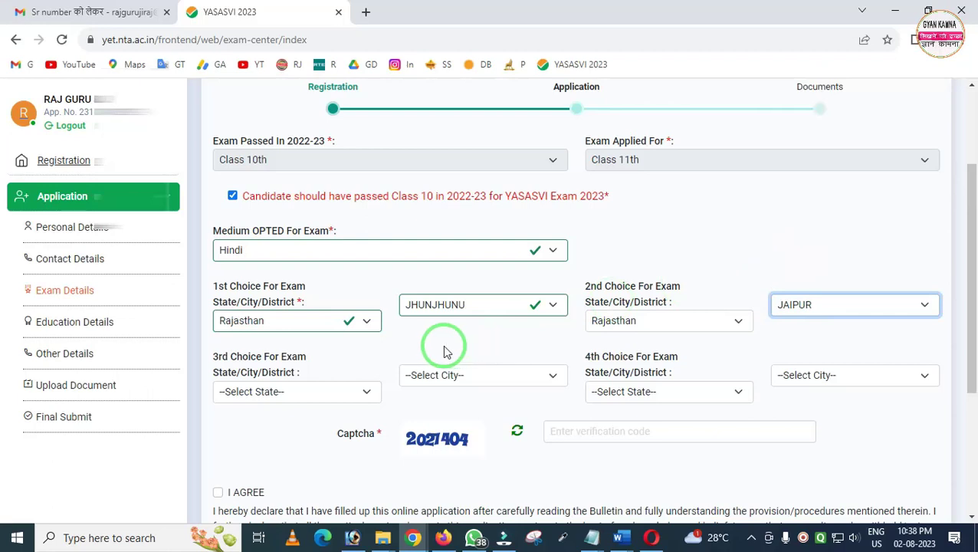
# Accept the exam details declaration, save, and acknowledge the saved confirmation
pyautogui.moveTo(204, 332)
pyautogui.mouseDown()
pyautogui.moveTo(203, 369)
pyautogui.moveTo(323, 412)
pyautogui.mouseUp()
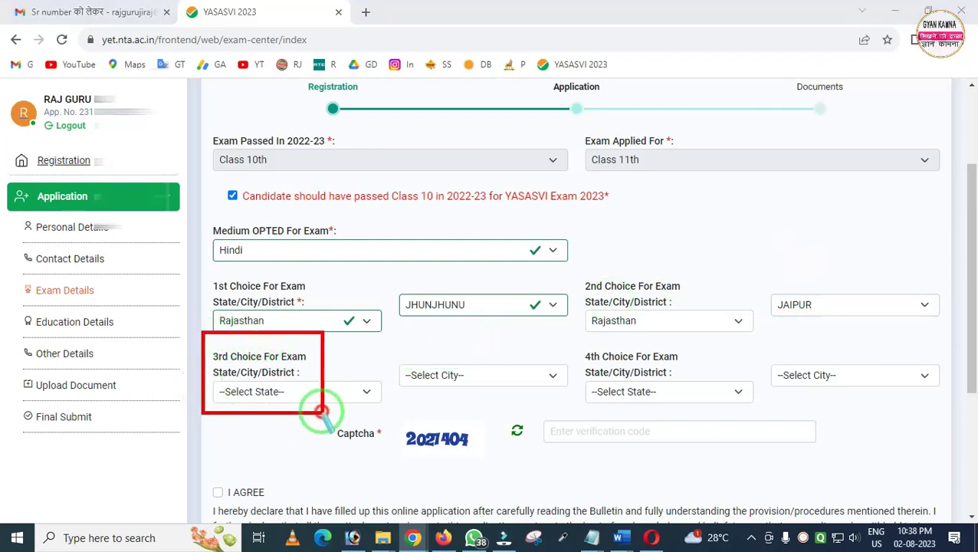
pyautogui.moveTo(545, 343); pyautogui.dragTo(695, 422)
pyautogui.moveTo(371, 410); pyautogui.dragTo(461, 466)
pyautogui.moveTo(546, 414); pyautogui.dragTo(732, 458)
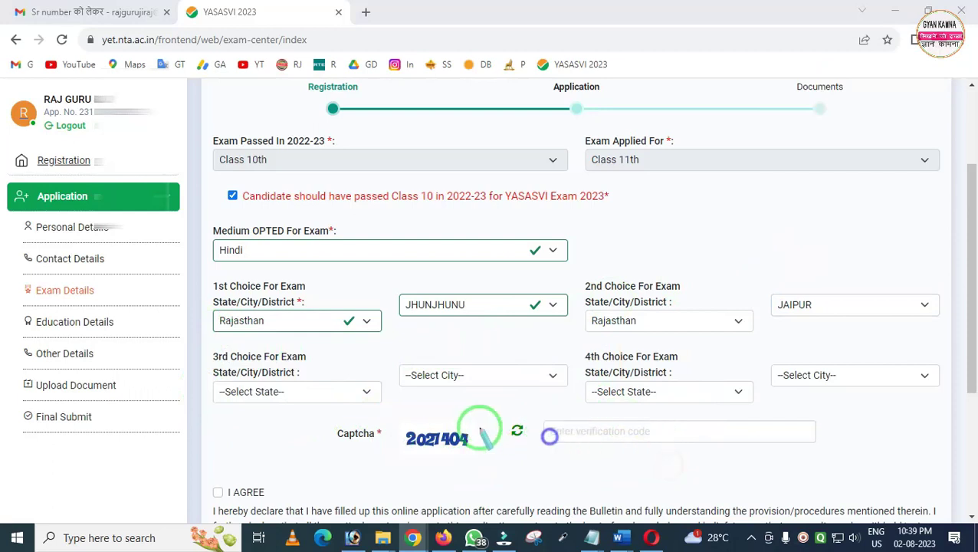
pyautogui.scroll(-1, 268, 440)
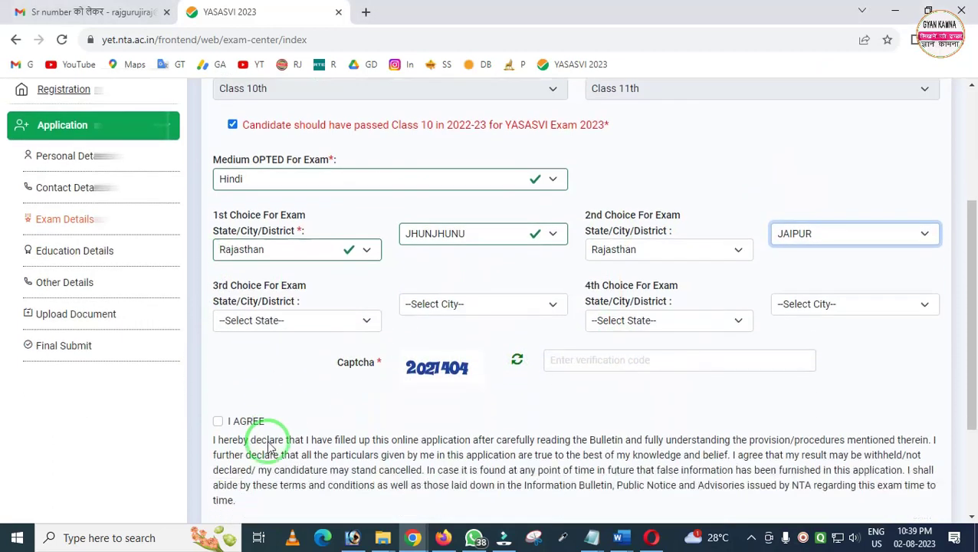
pyautogui.click(219, 422)
pyautogui.scroll(-2, 485, 431)
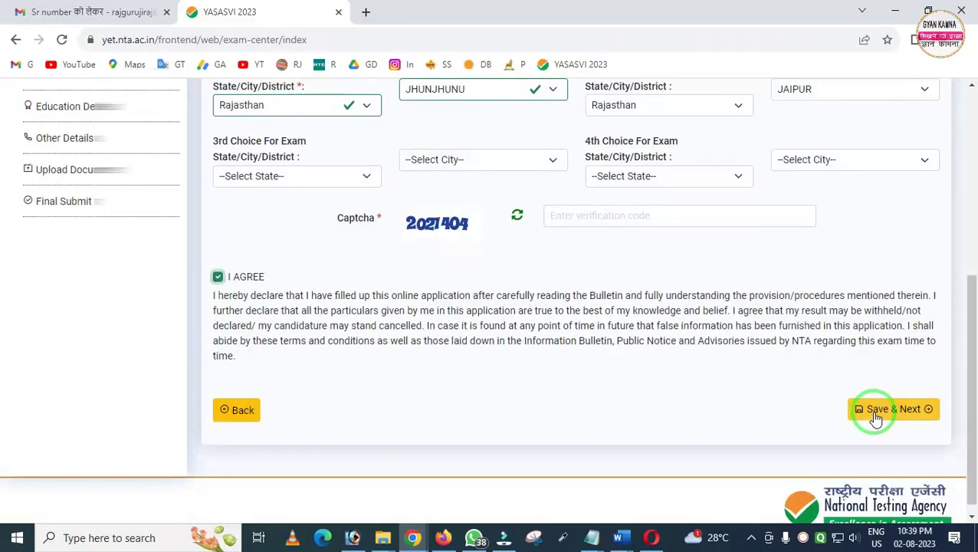
pyautogui.click(875, 414)
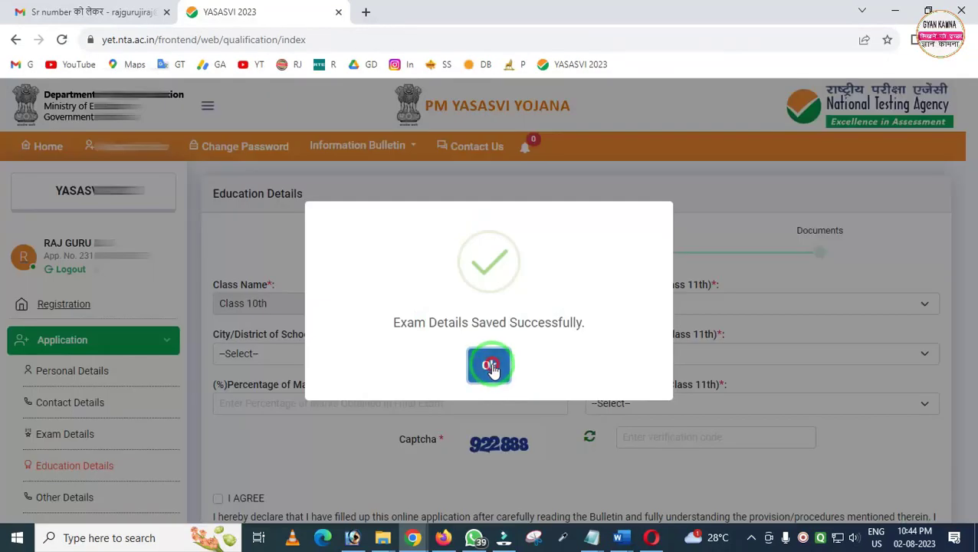
pyautogui.click(490, 366)
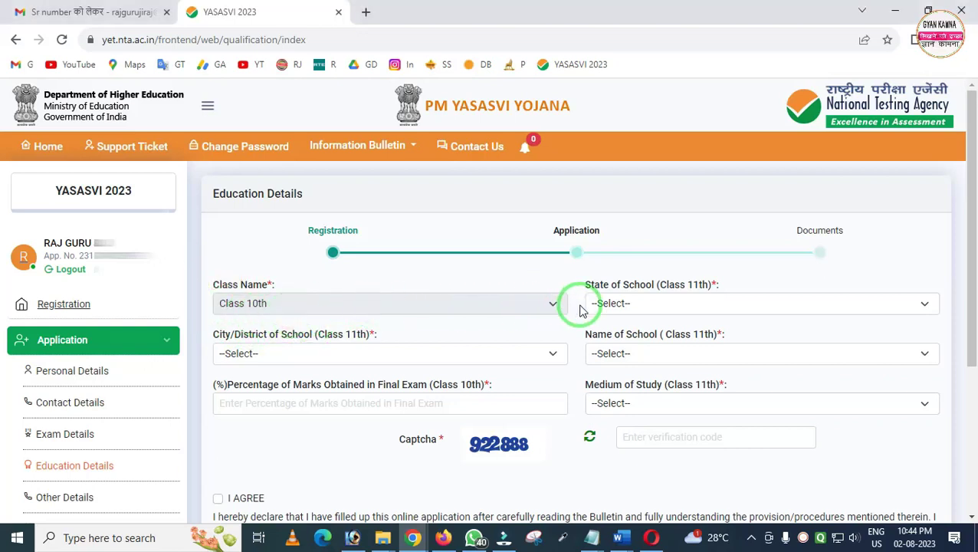
# Set the school's state to Rajasthan and choose the school's district
pyautogui.click(626, 307)
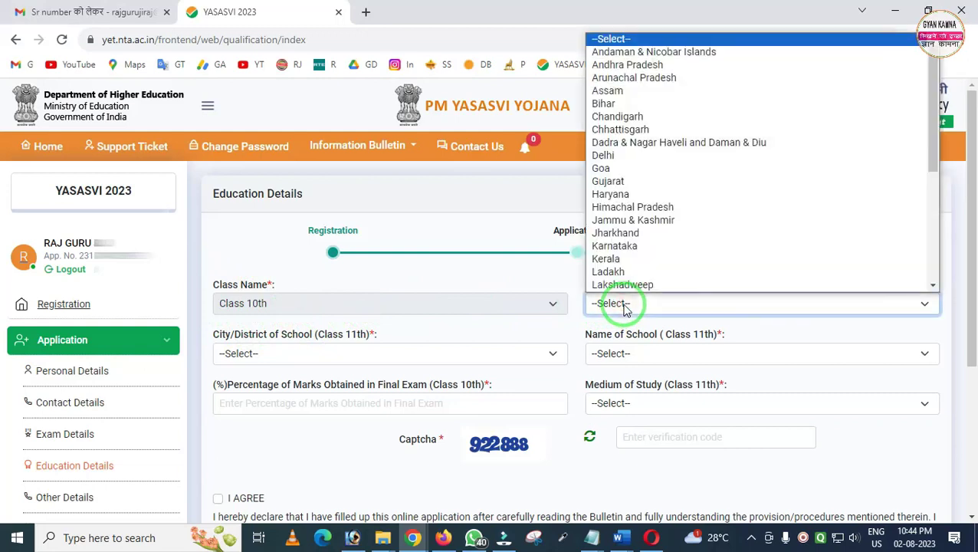
pyautogui.press('r')
pyautogui.click(617, 286)
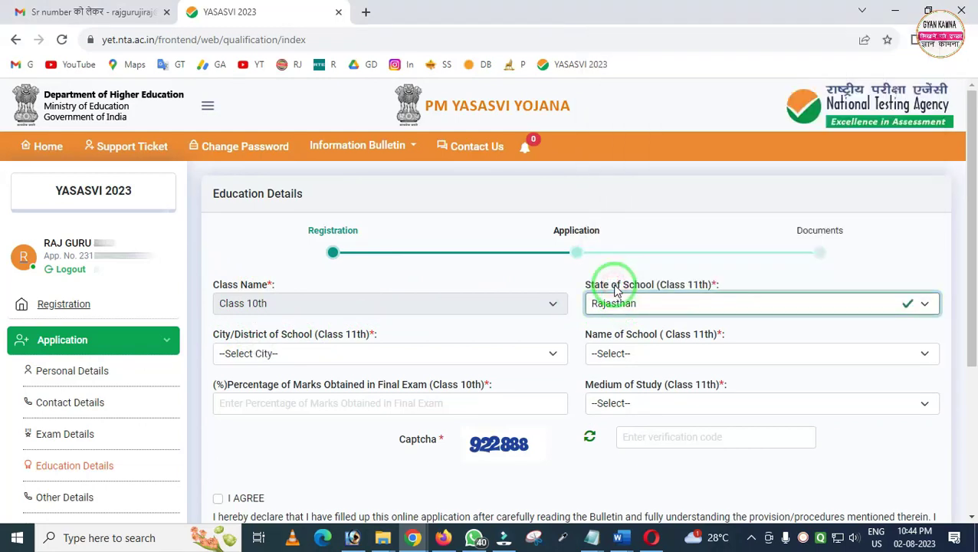
pyautogui.click(291, 353)
pyautogui.scroll(-4, 290, 313)
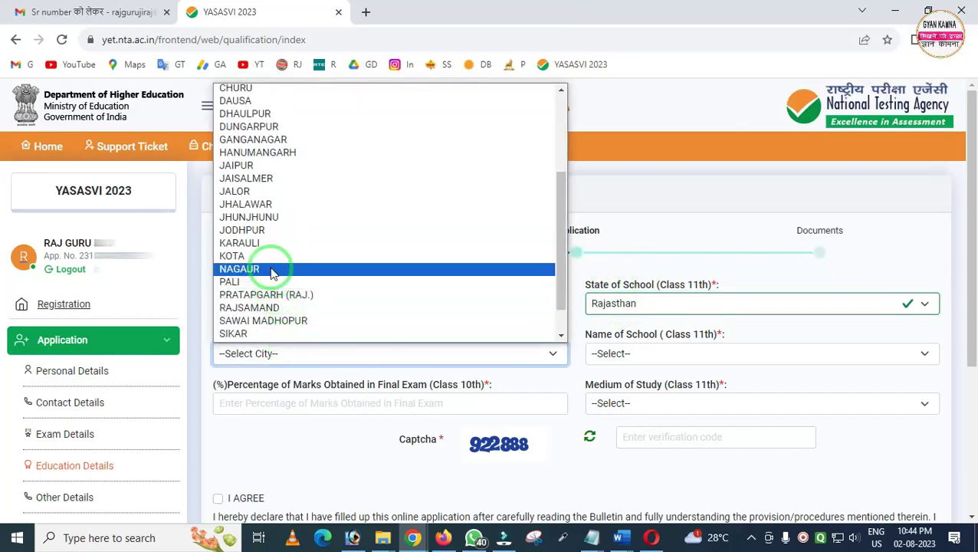
pyautogui.click(275, 230)
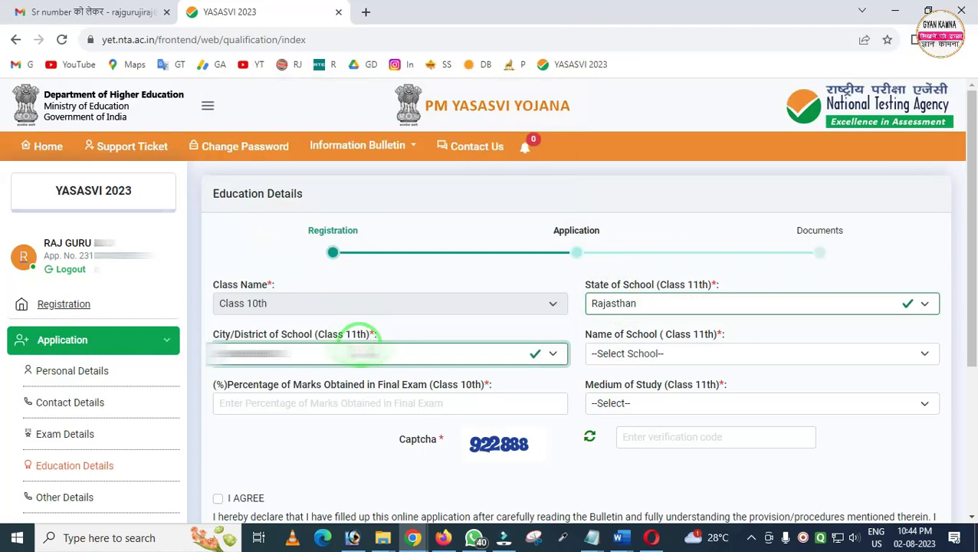
# Choose the Class 11th school in the Name of School list
pyautogui.click(618, 354)
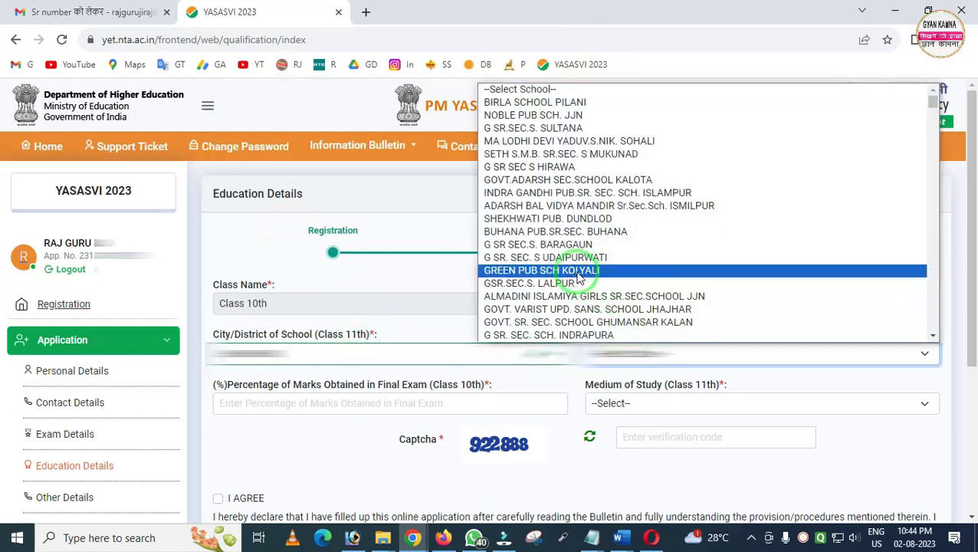
pyautogui.scroll(-7, 576, 278)
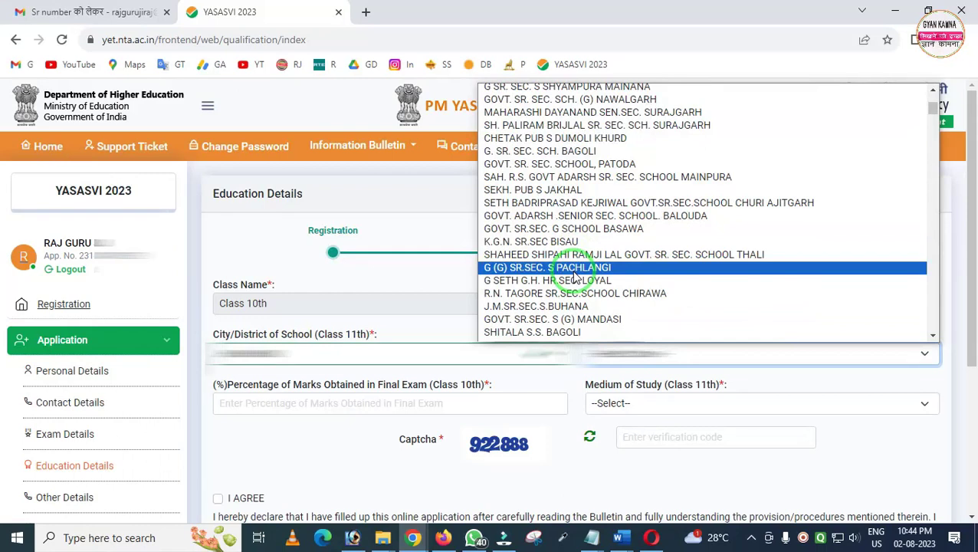
pyautogui.scroll(-4, 576, 278)
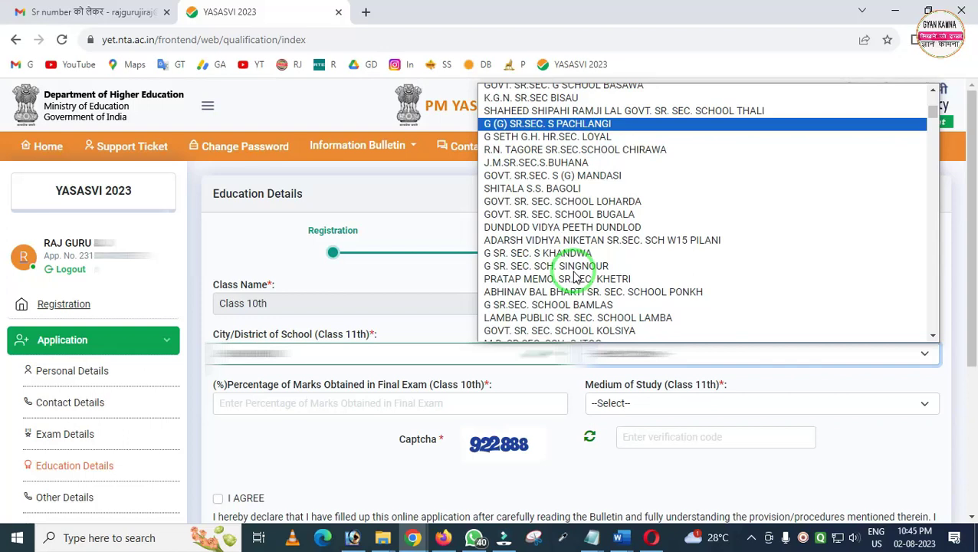
pyautogui.scroll(-3, 567, 276)
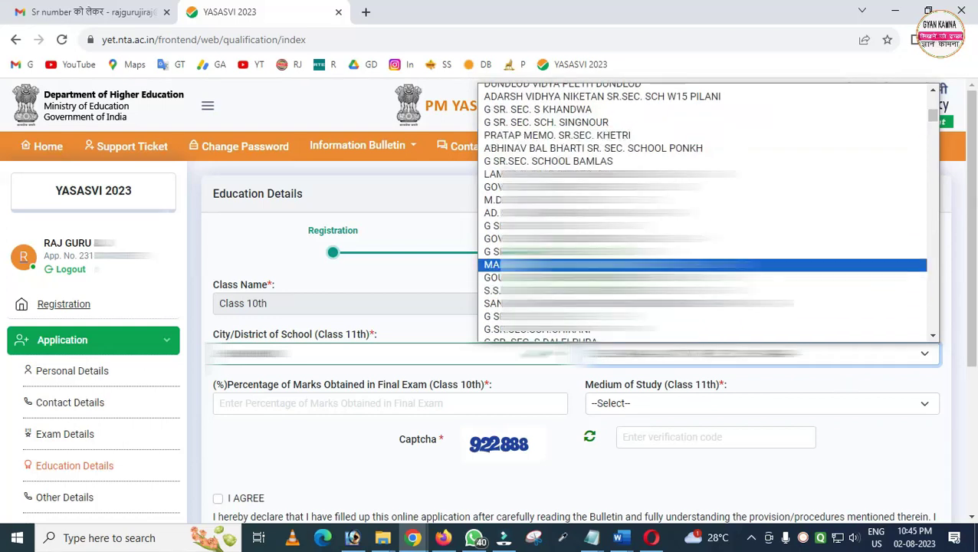
pyautogui.click(637, 303)
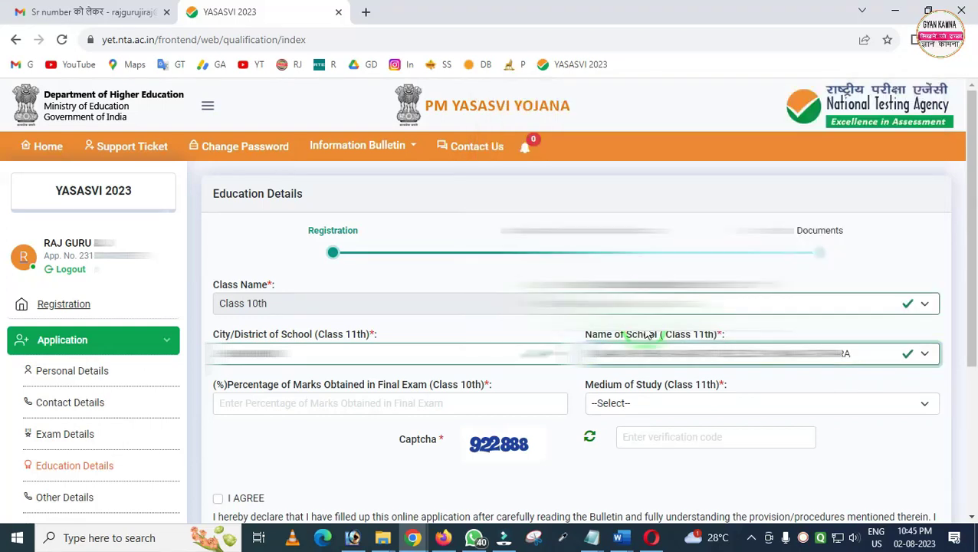
# Enter 60 as the Class 10th percentage and set Hindi as the medium of study
pyautogui.click(290, 403)
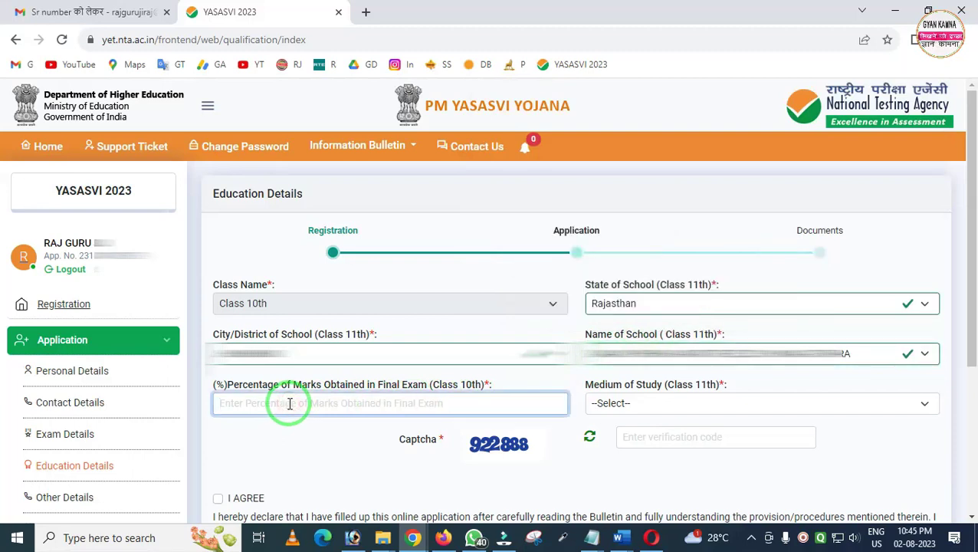
pyautogui.write('60')
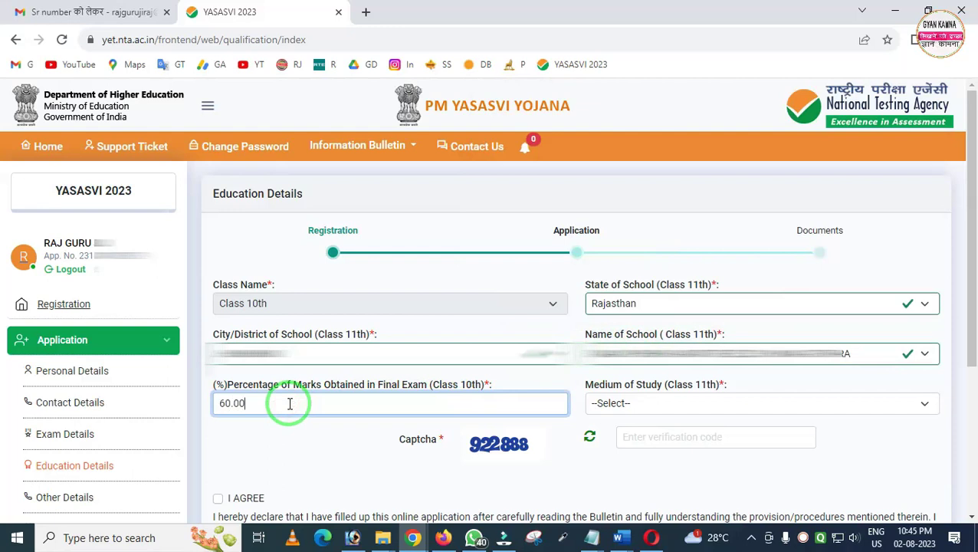
pyautogui.click(632, 405)
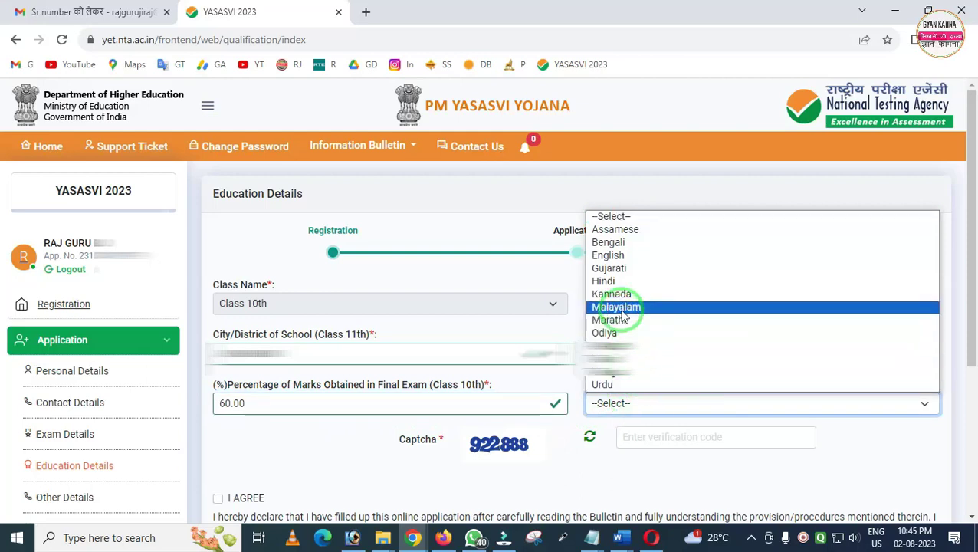
pyautogui.click(608, 281)
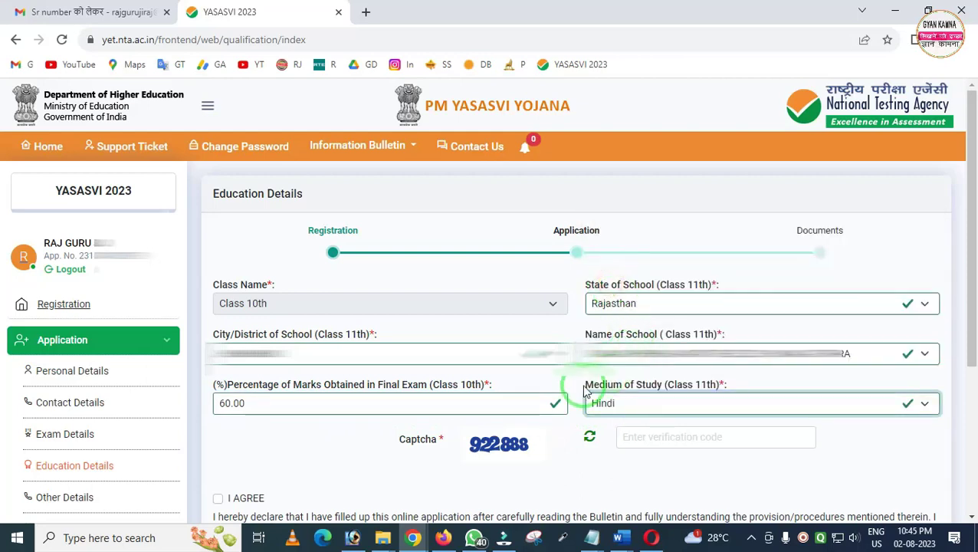
# Enter the captcha code, accept the declaration and save the education details
pyautogui.click(649, 440)
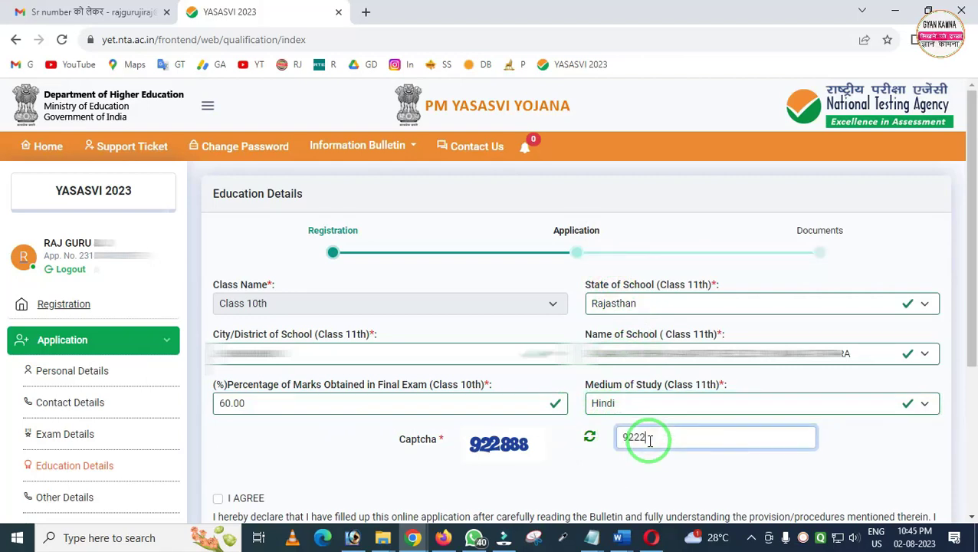
pyautogui.write('9222888')
pyautogui.scroll(-1, 384, 463)
pyautogui.click(218, 427)
pyautogui.scroll(-2, 416, 427)
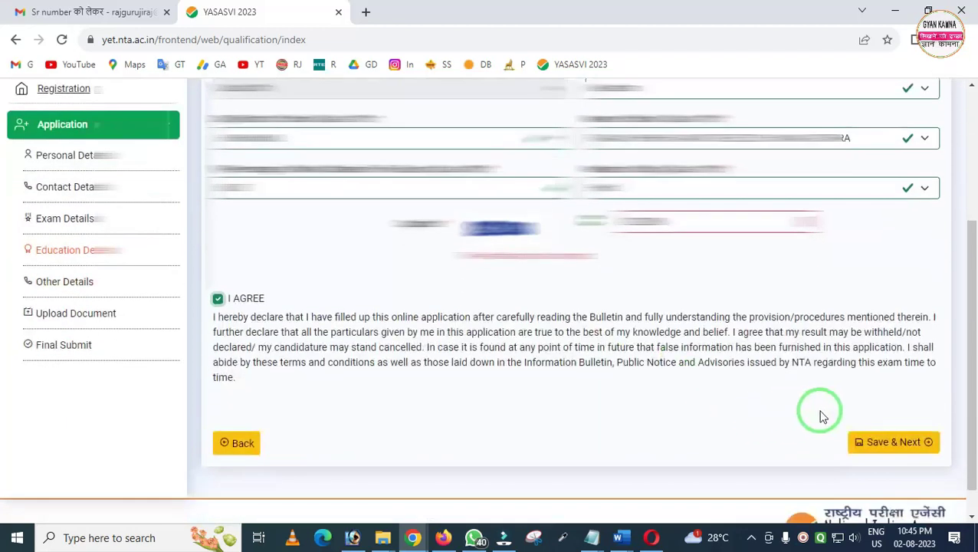
pyautogui.click(888, 428)
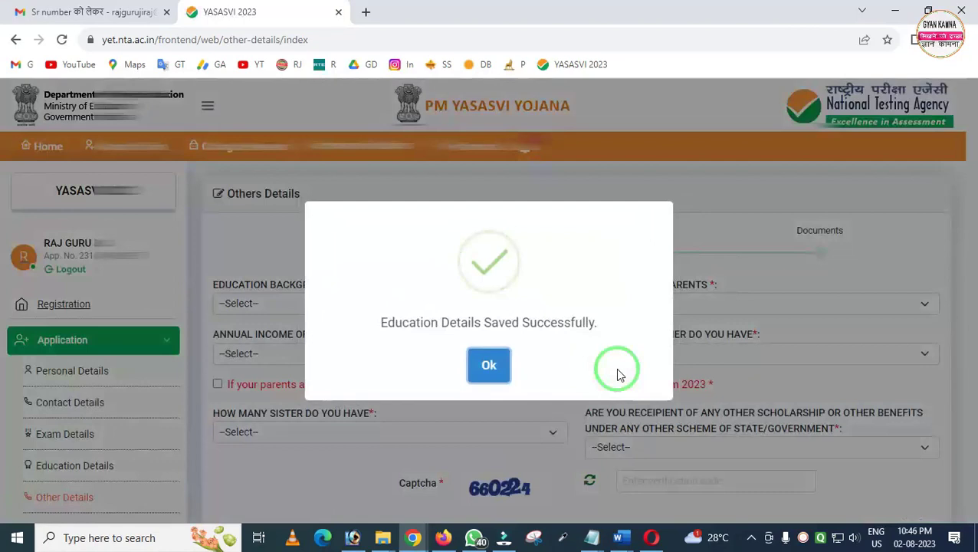
# Set parents' education to SCHOOL FINAL and parents' occupation to AGRICULTURE
pyautogui.click(488, 364)
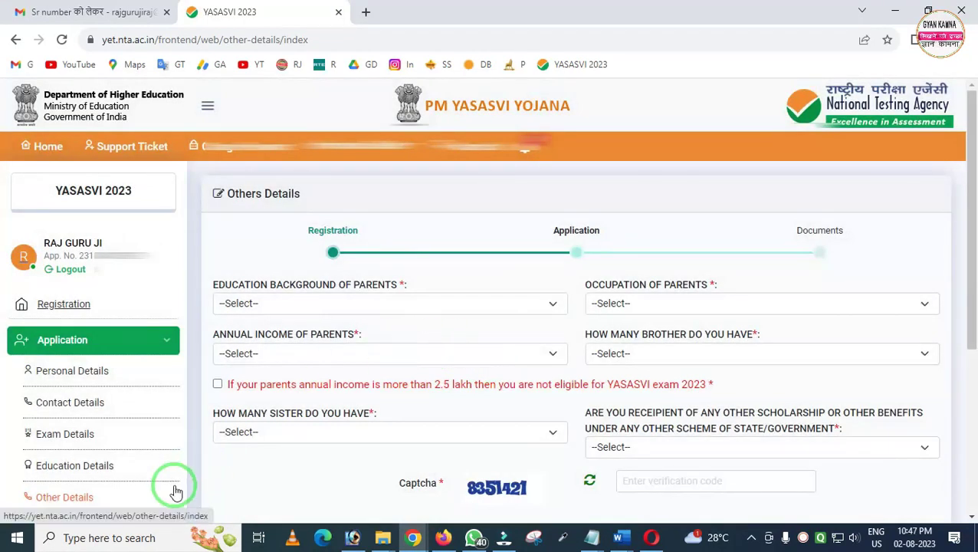
pyautogui.moveTo(13, 481); pyautogui.dragTo(130, 523)
pyautogui.moveTo(207, 220)
pyautogui.mouseDown()
pyautogui.moveTo(314, 400)
pyautogui.moveTo(684, 477)
pyautogui.moveTo(832, 490)
pyautogui.mouseUp()
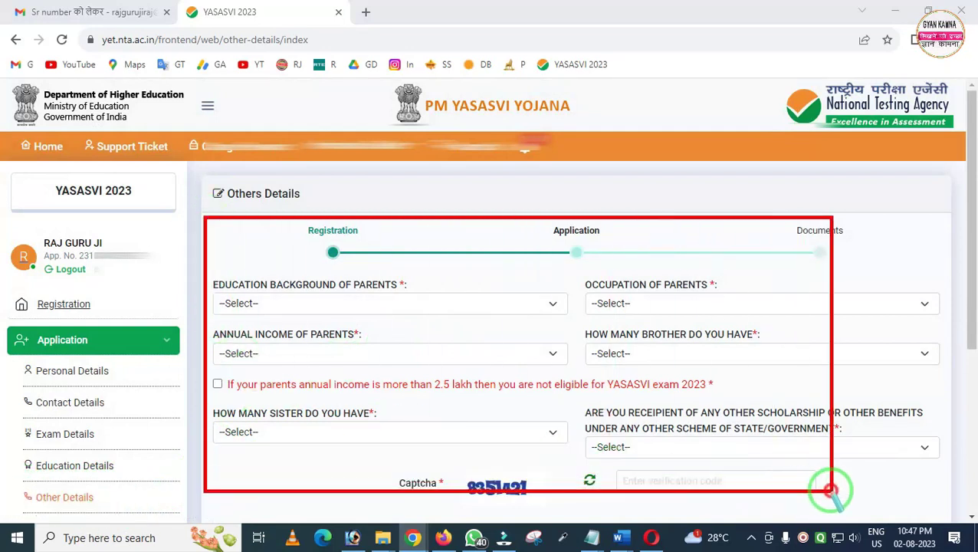
pyautogui.click(298, 332)
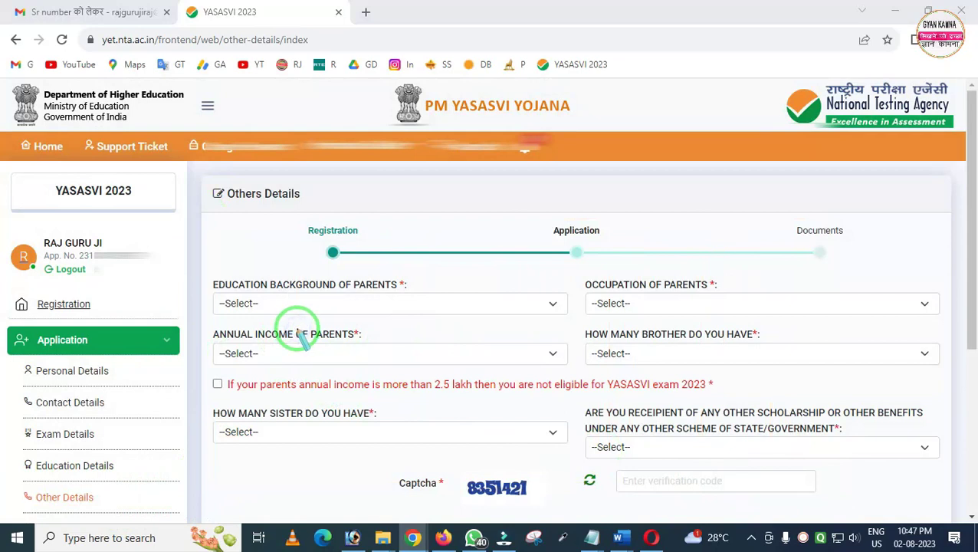
pyautogui.click(298, 303)
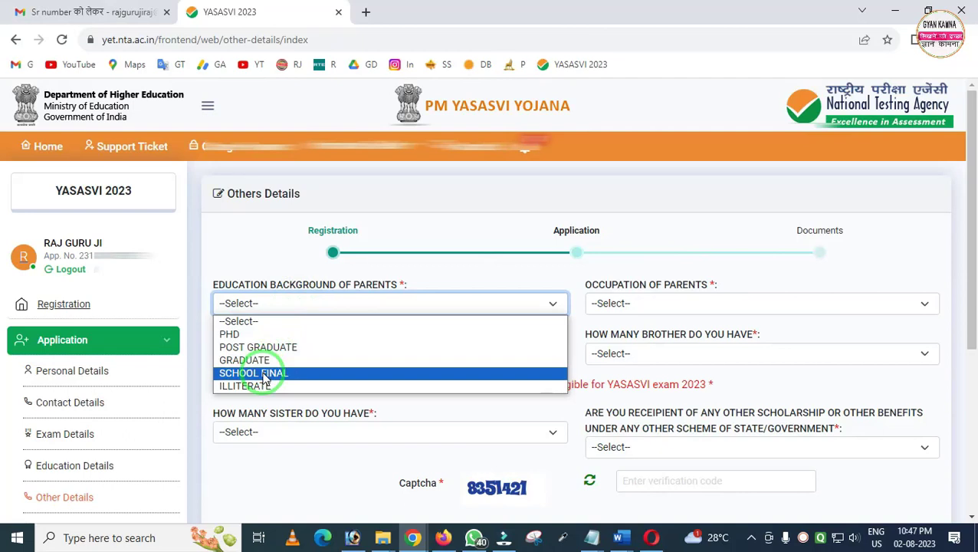
pyautogui.click(265, 374)
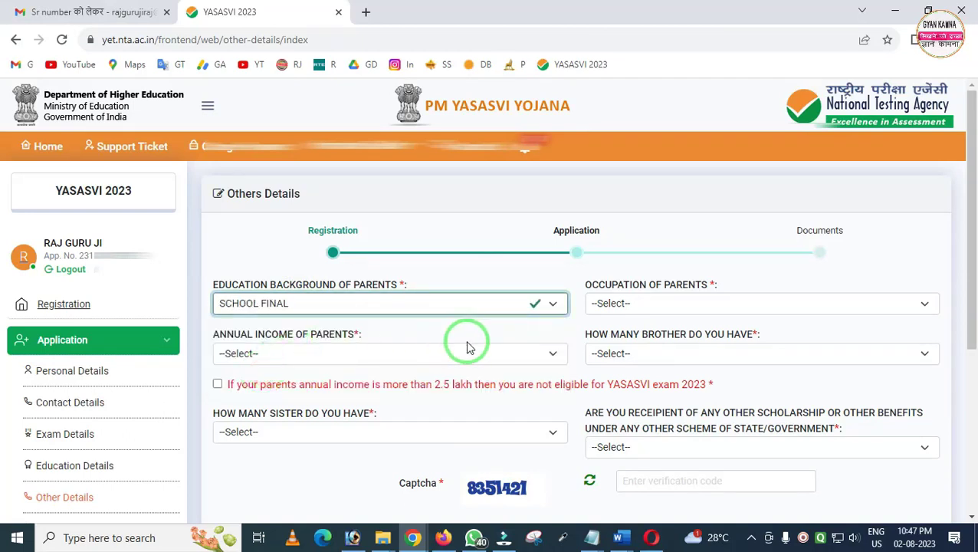
pyautogui.click(611, 306)
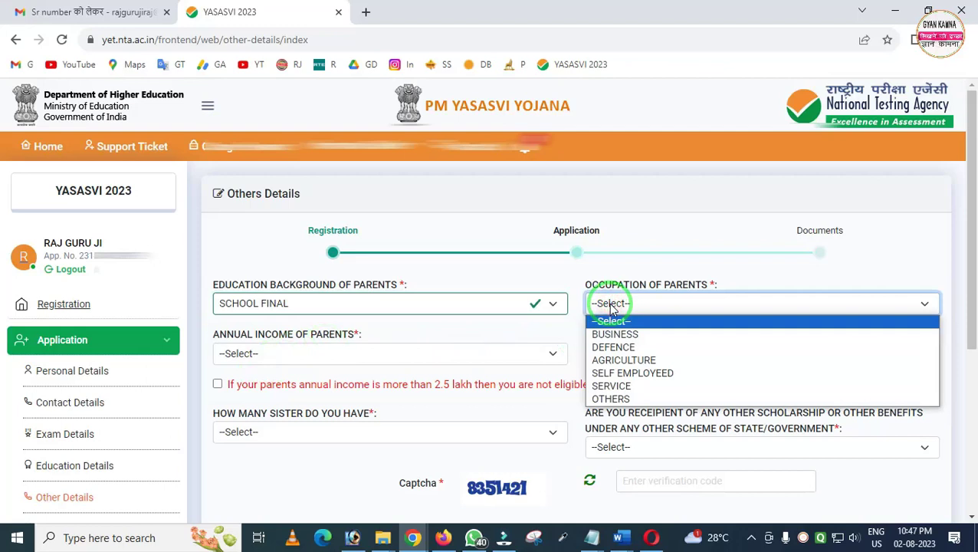
pyautogui.click(618, 362)
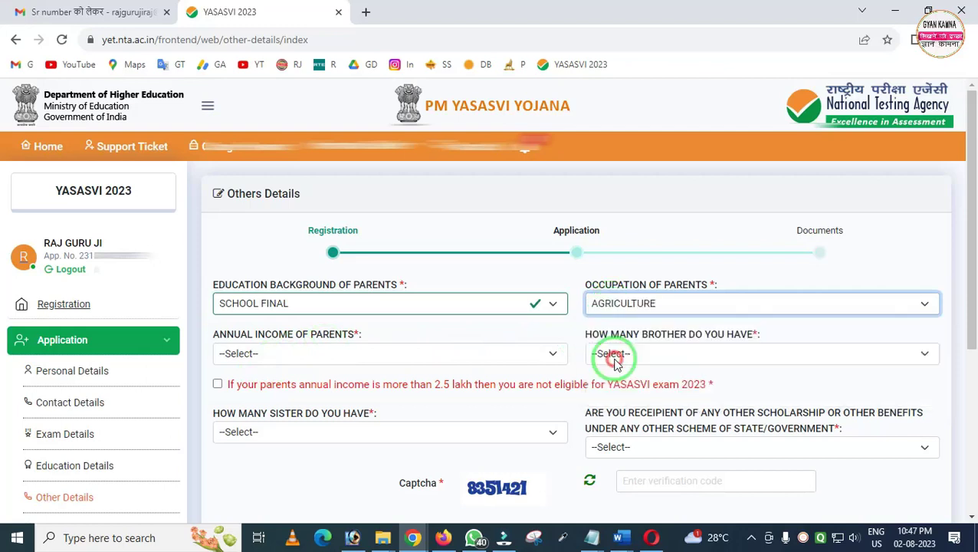
# Set annual income to Not more than 2.5 lakhs, 0 brothers and 0 sisters, confirming income eligibility
pyautogui.click(277, 354)
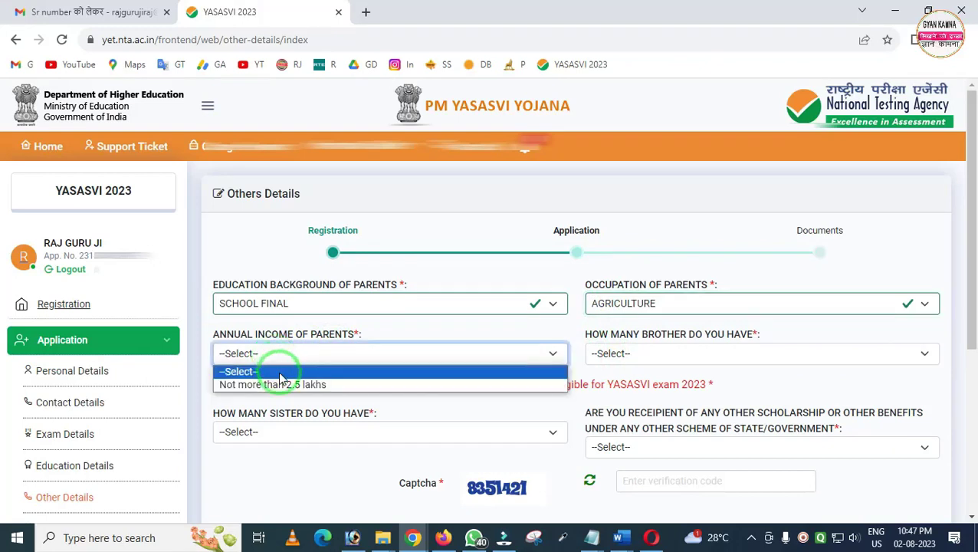
pyautogui.click(264, 385)
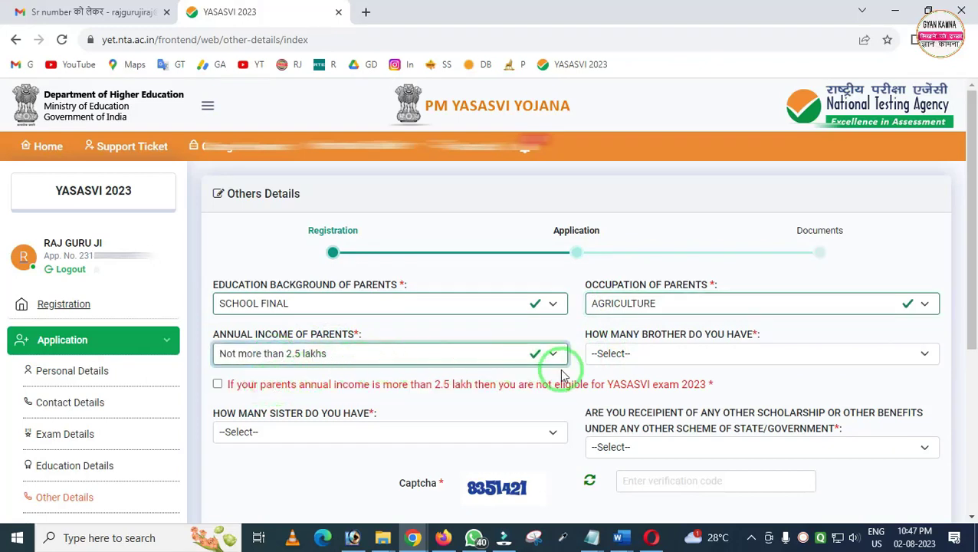
pyautogui.click(613, 356)
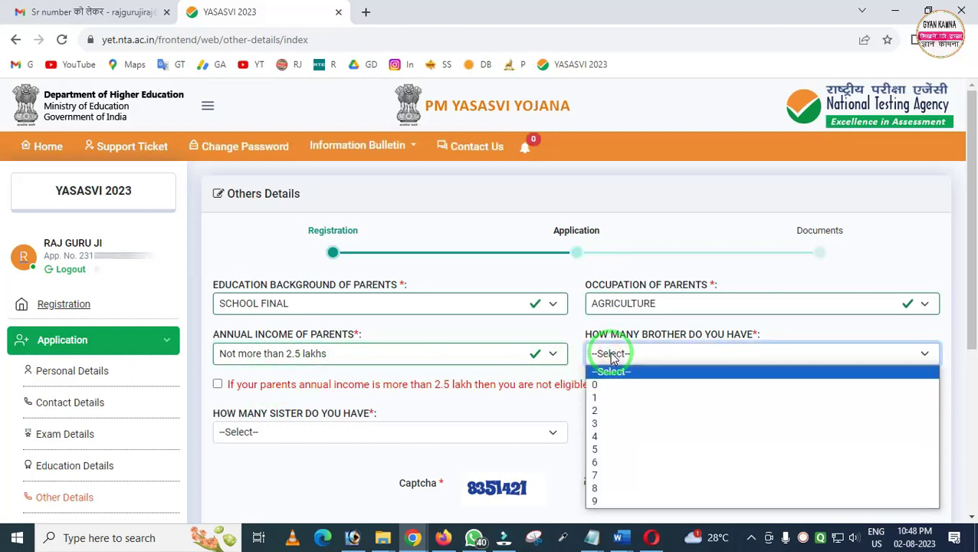
pyautogui.click(606, 384)
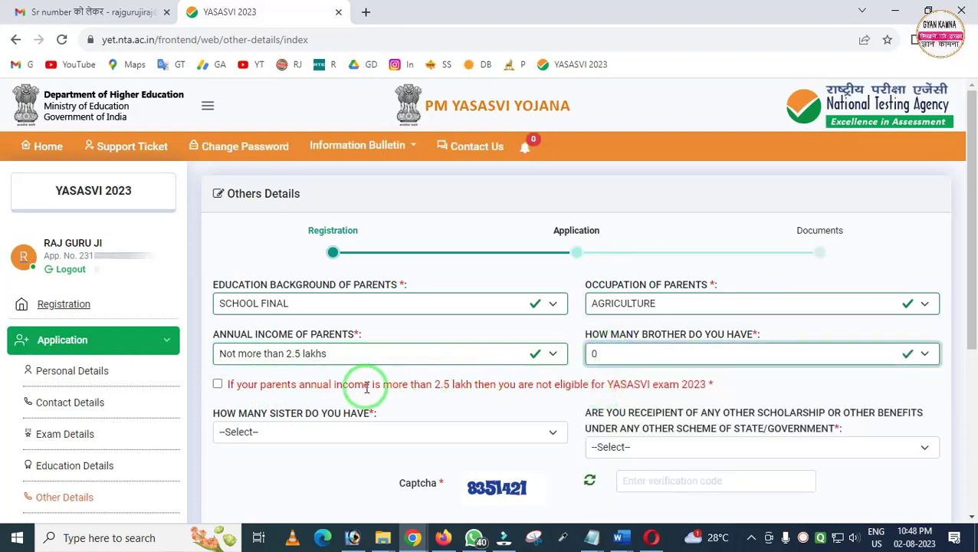
pyautogui.click(219, 390)
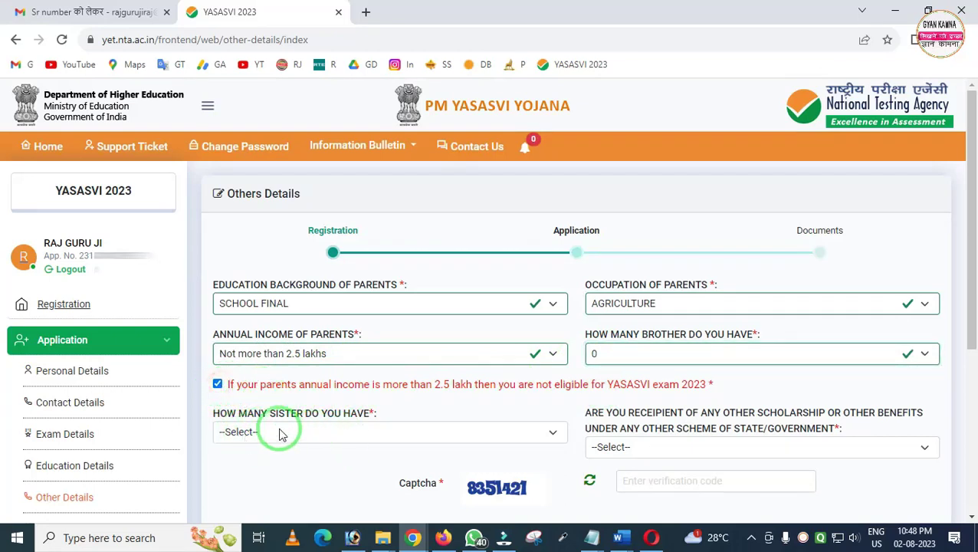
pyautogui.click(279, 434)
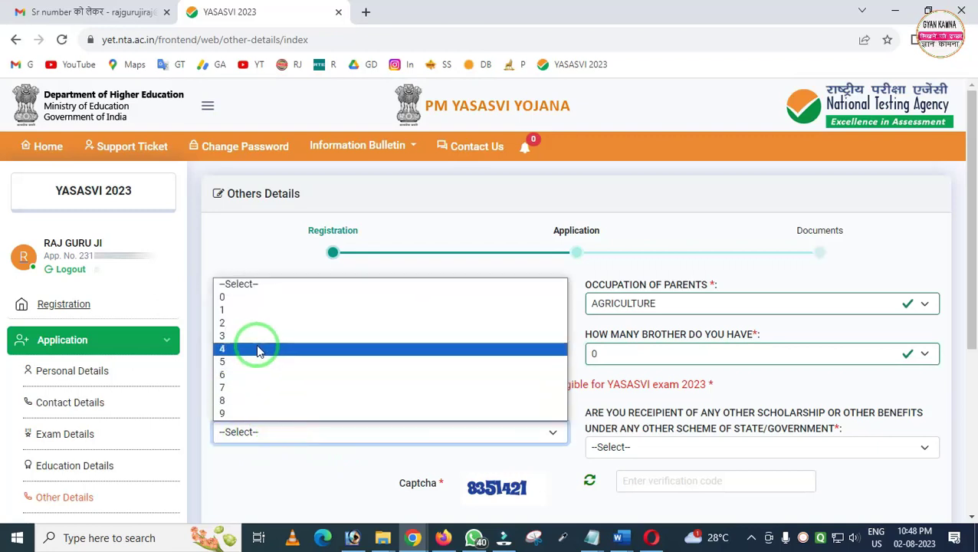
pyautogui.click(245, 298)
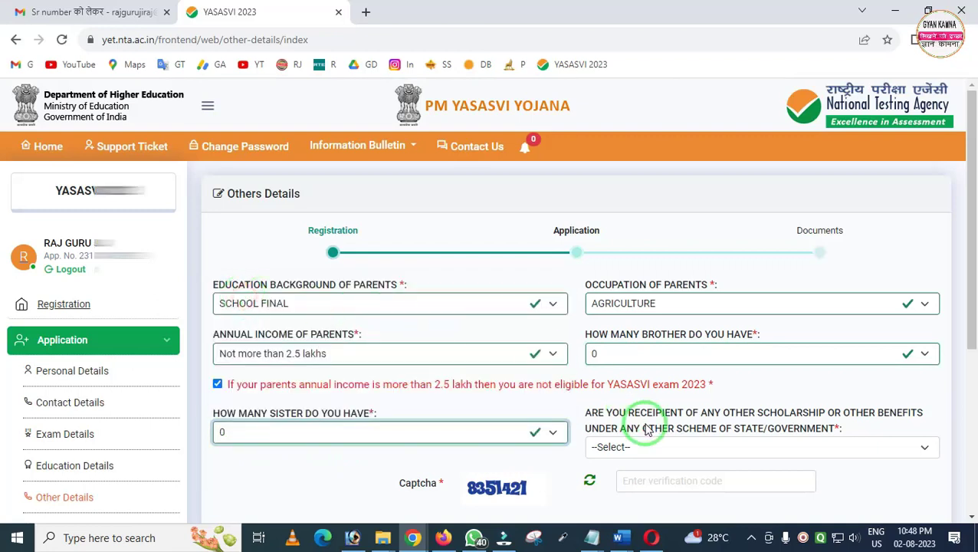
# Answer No to other scholarship, enter the captcha, accept the declaration and save
pyautogui.scroll(-1, 644, 414)
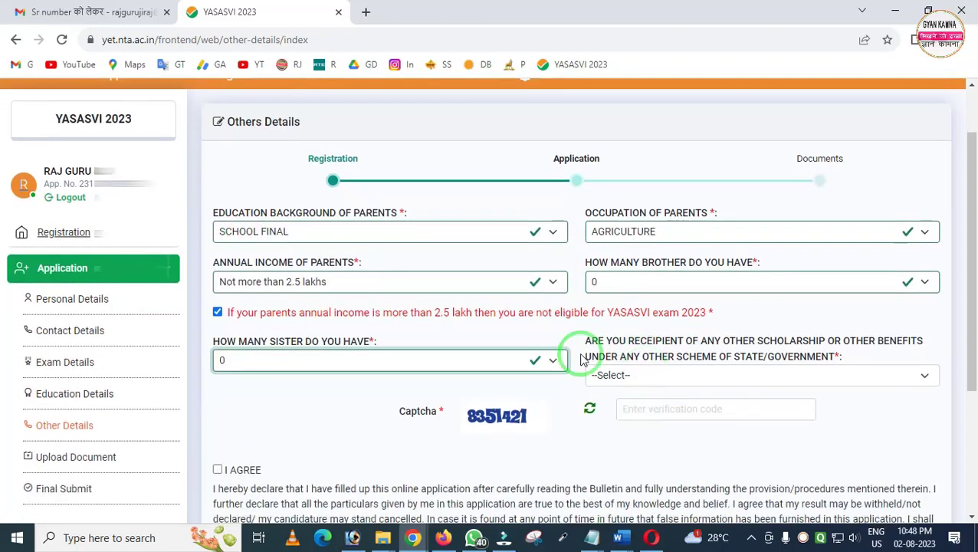
pyautogui.click(685, 377)
pyautogui.click(611, 422)
pyautogui.click(633, 409)
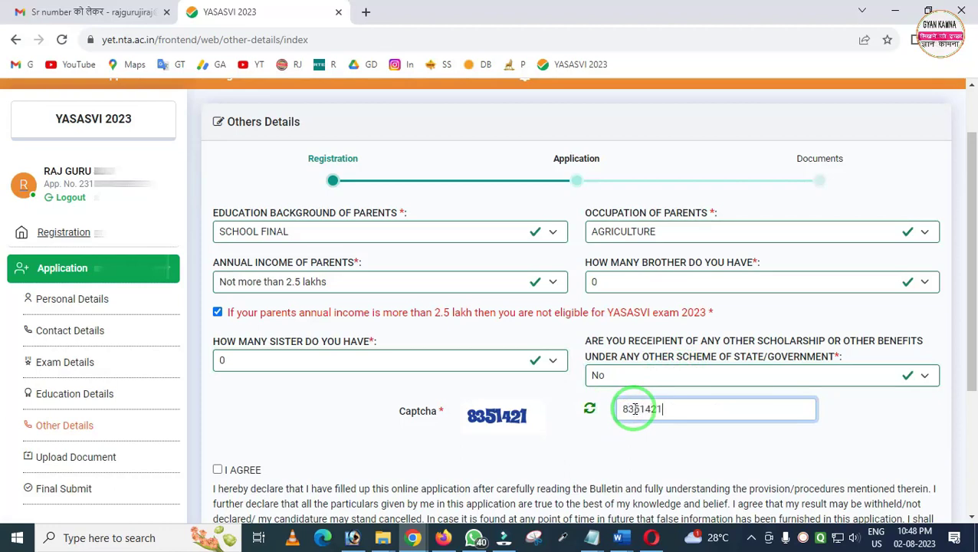
pyautogui.scroll(-1, 634, 408)
pyautogui.click(217, 398)
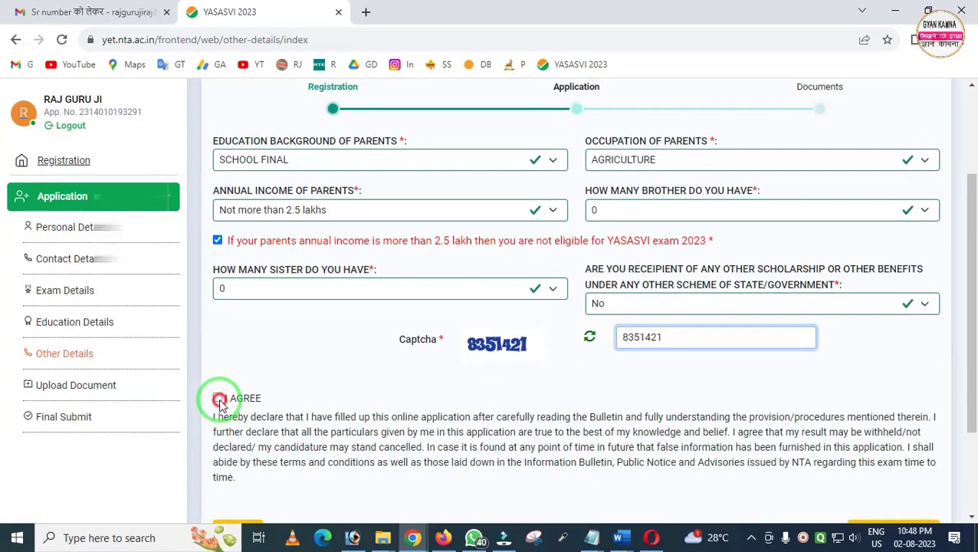
pyautogui.scroll(-1, 543, 394)
pyautogui.click(873, 459)
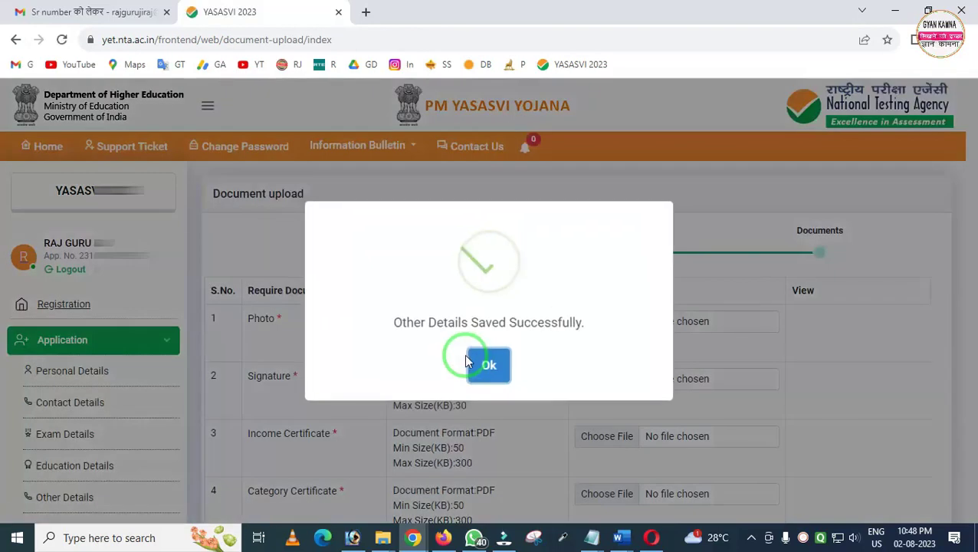
# Upload the photo from the Desktop Photo folder
pyautogui.click(492, 367)
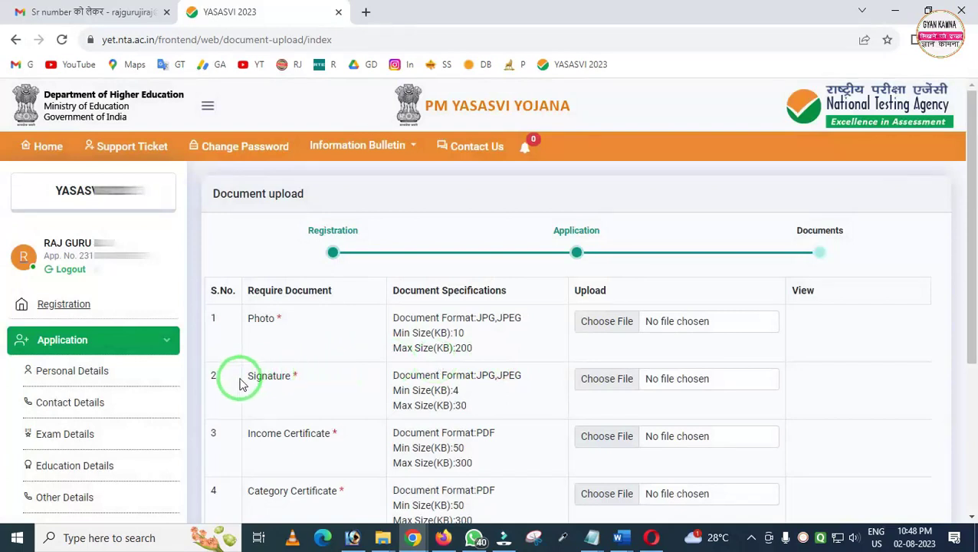
pyautogui.scroll(-2, 167, 406)
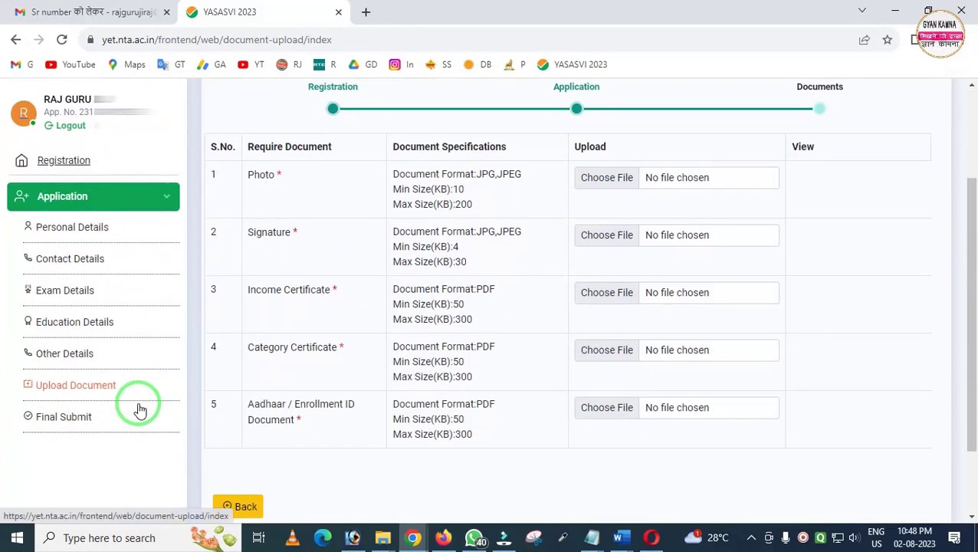
pyautogui.moveTo(12, 374)
pyautogui.mouseDown()
pyautogui.moveTo(21, 387)
pyautogui.moveTo(132, 397)
pyautogui.mouseUp()
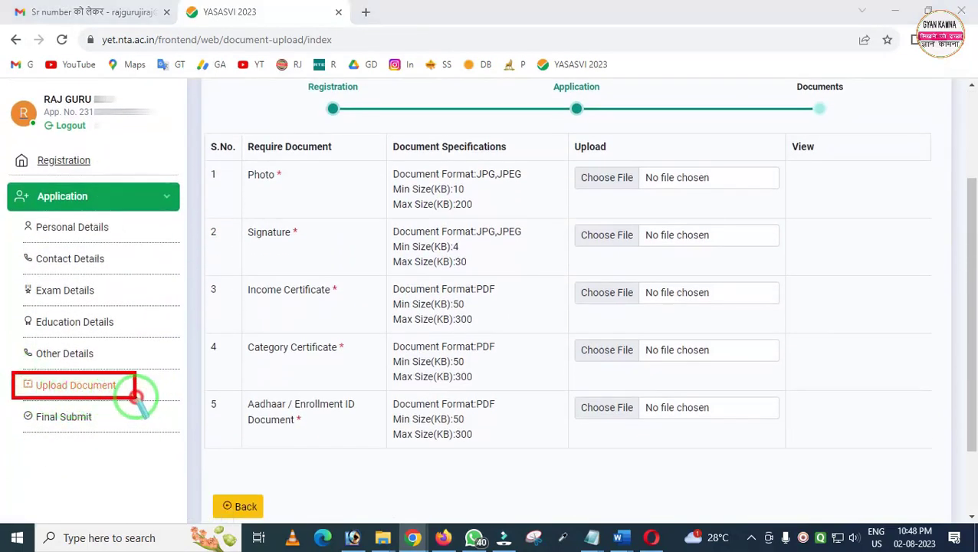
pyautogui.press('Escape')
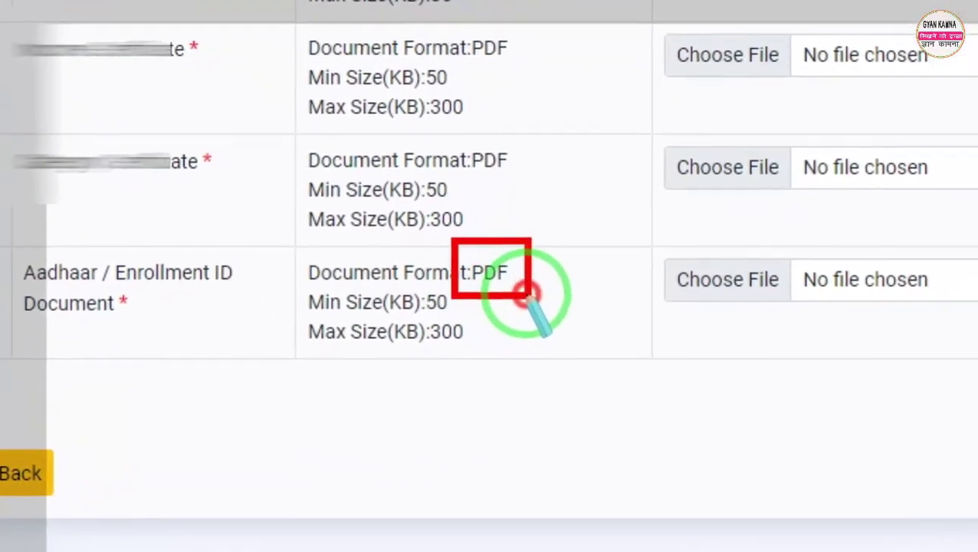
pyautogui.scroll(3, 506, 230)
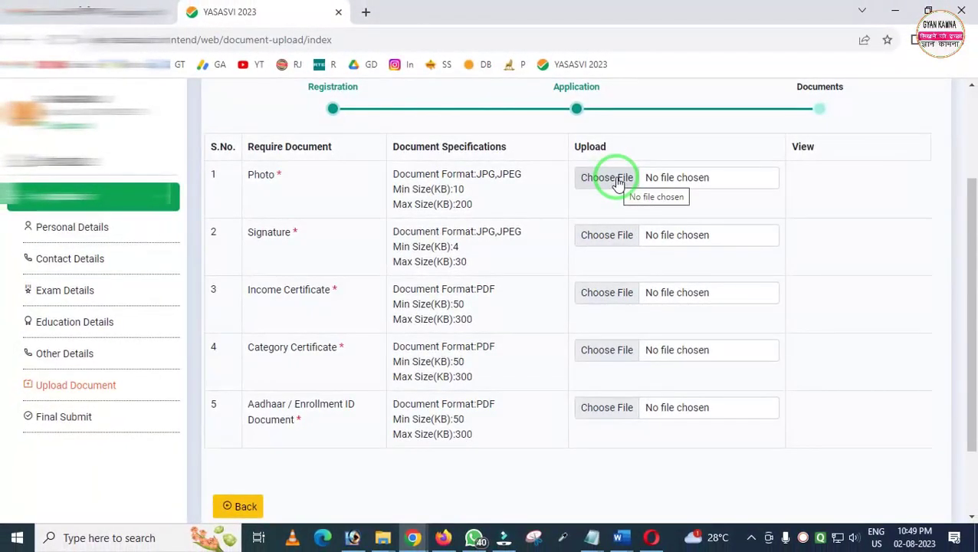
pyautogui.click(619, 181)
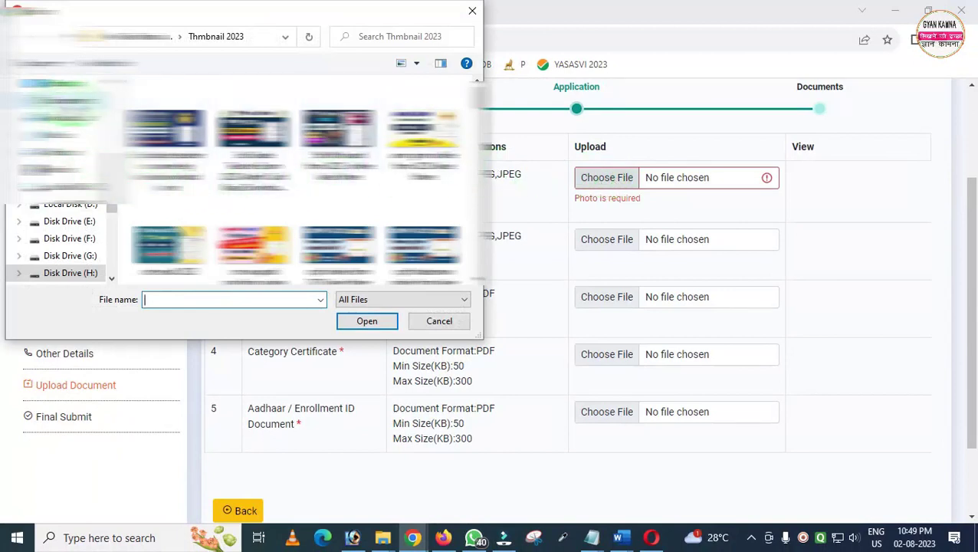
pyautogui.click(73, 82)
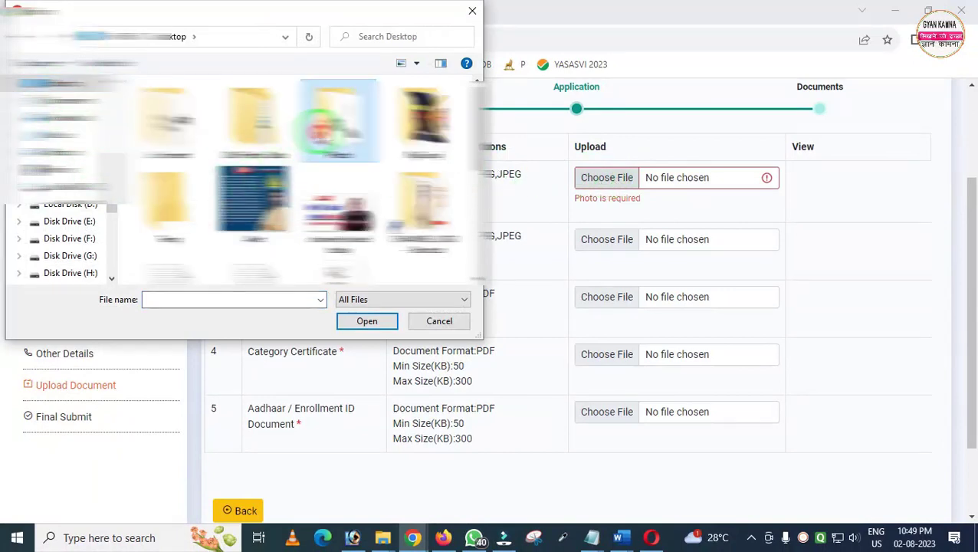
pyautogui.doubleClick(320, 130)
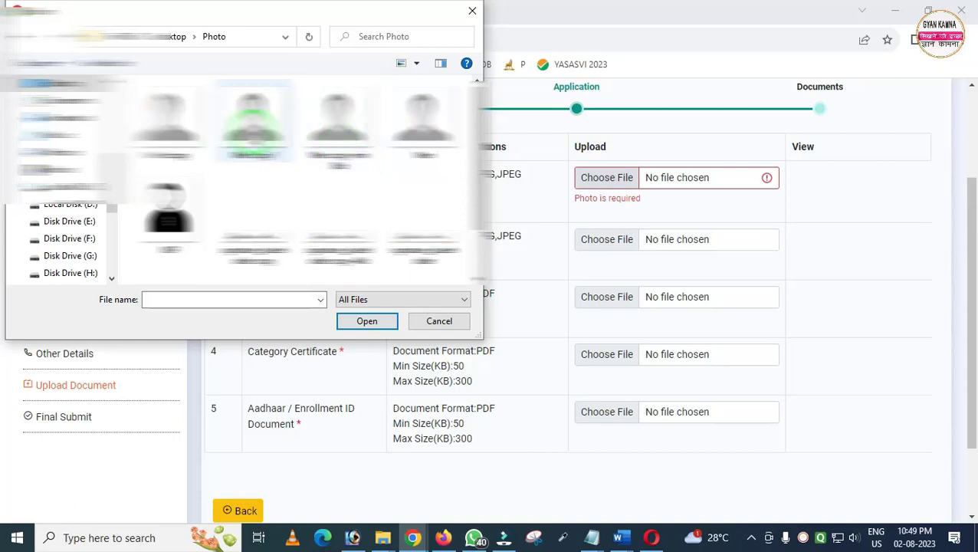
pyautogui.doubleClick(253, 125)
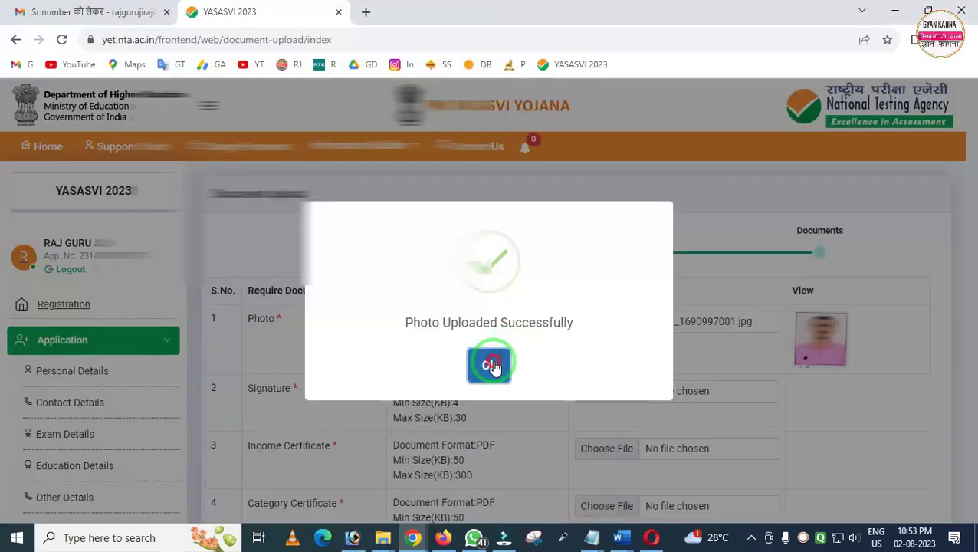
pyautogui.click(491, 360)
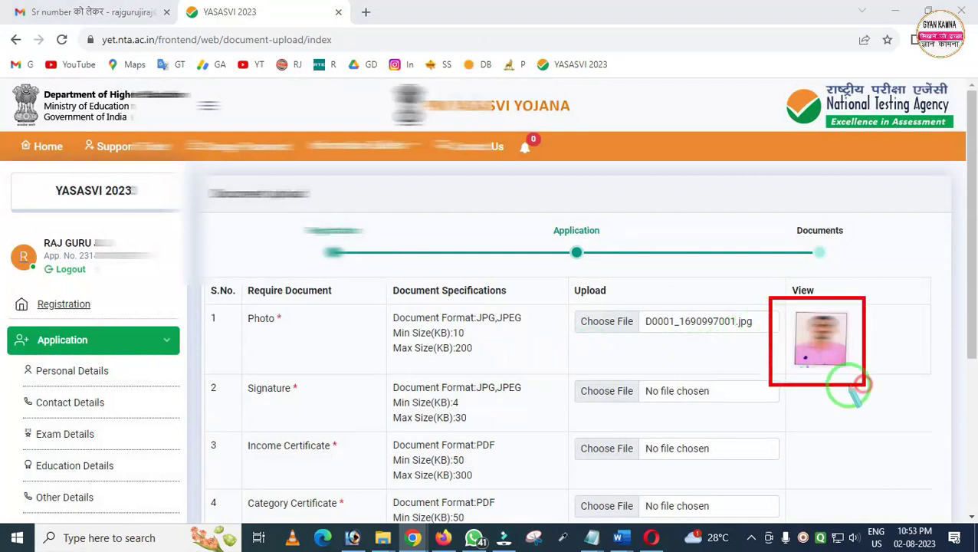
# Upload the signature image and DEMO22 as the income certificate
pyautogui.click(602, 393)
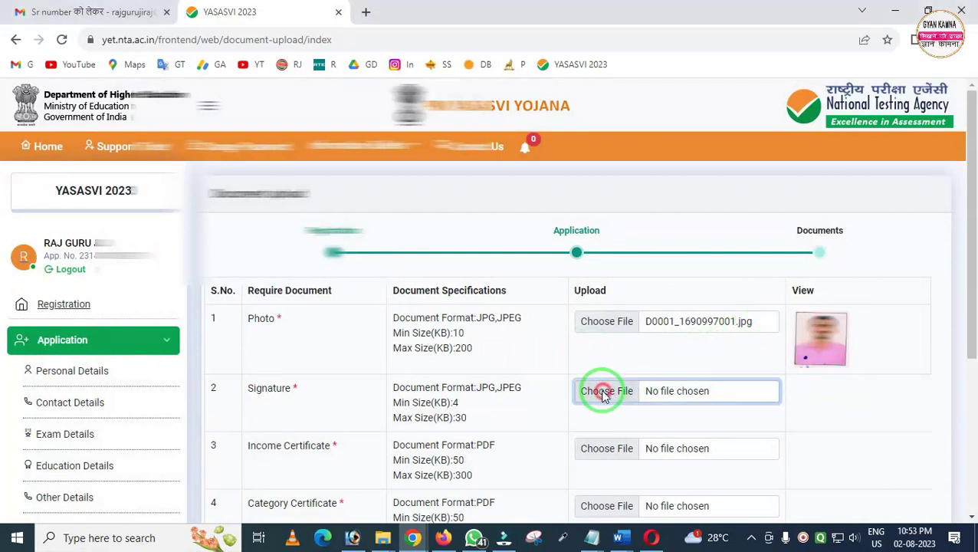
pyautogui.click(422, 253)
pyautogui.press('Return')
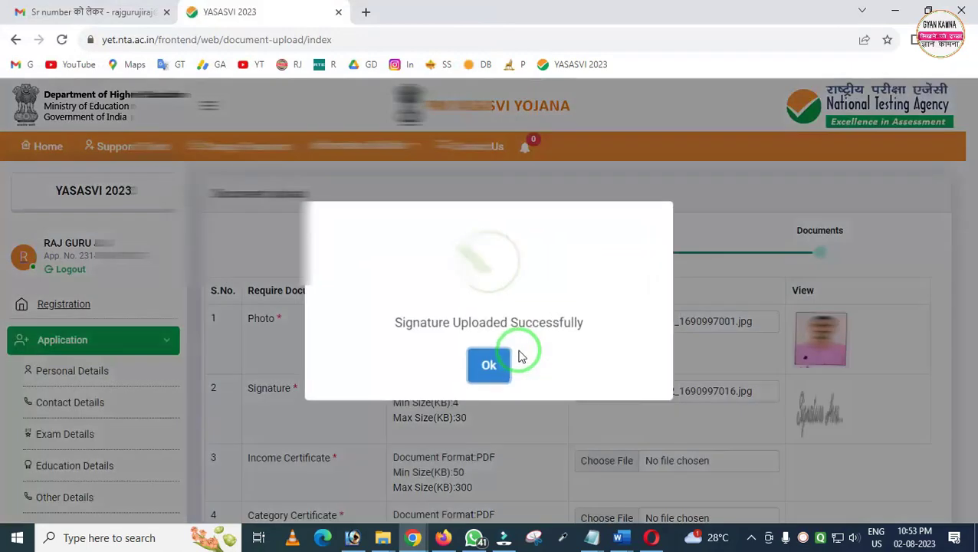
pyautogui.click(488, 367)
pyautogui.scroll(-1, 492, 360)
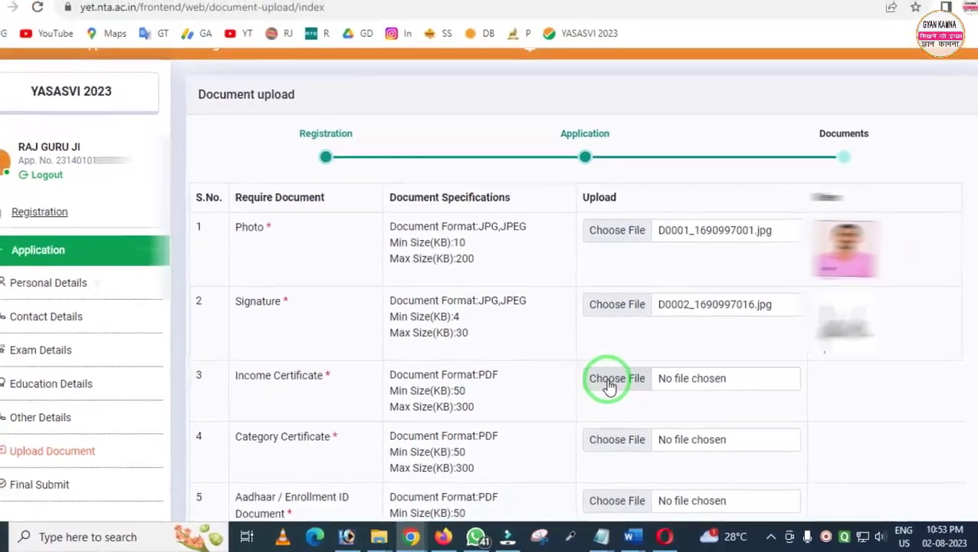
pyautogui.click(611, 383)
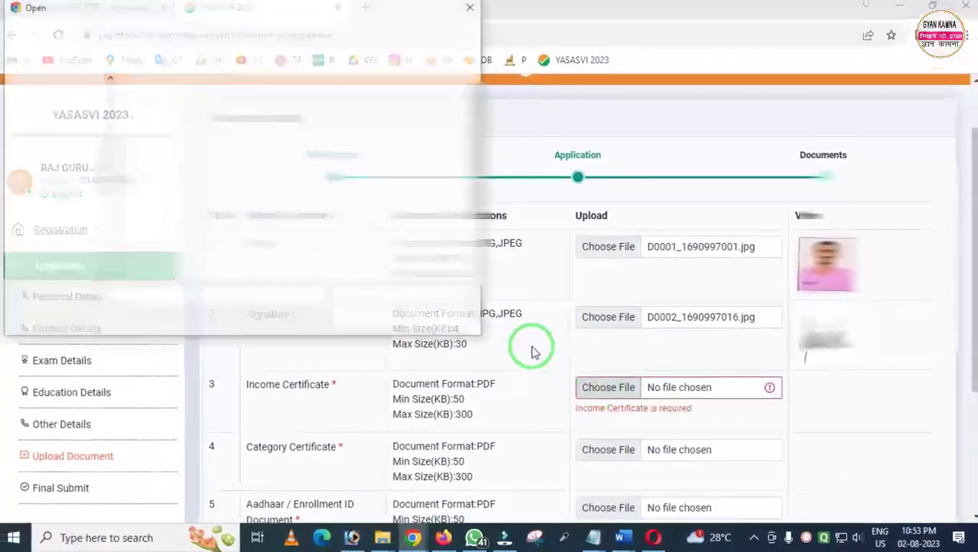
pyautogui.doubleClick(173, 122)
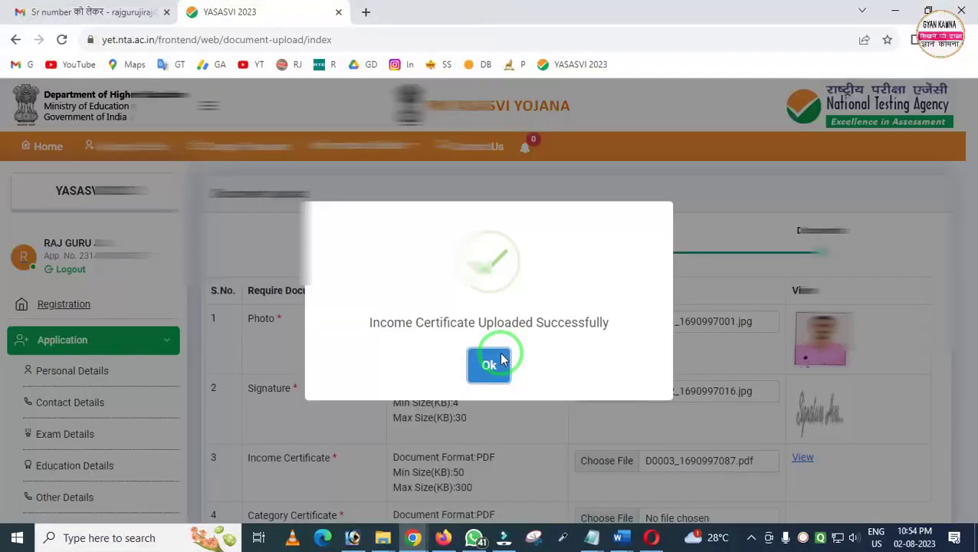
pyautogui.click(500, 359)
# Scroll through the remaining category and Aadhaar rows on the Document upload page
pyautogui.scroll(-2, 667, 387)
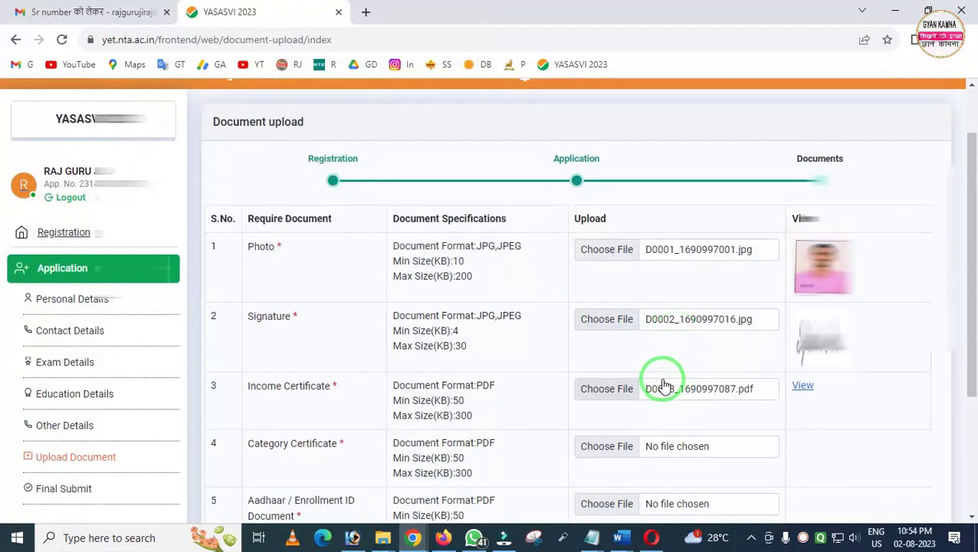
pyautogui.scroll(-1, 788, 400)
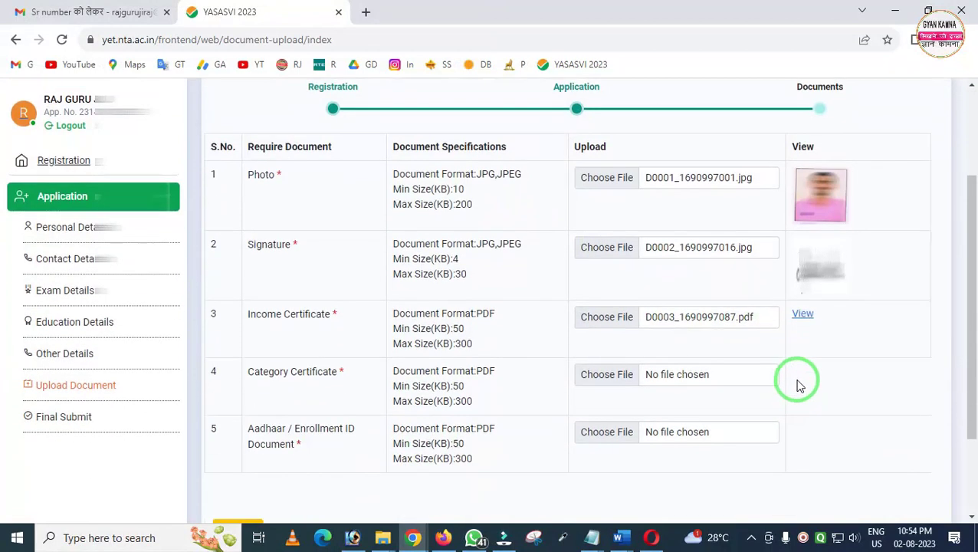
pyautogui.moveTo(782, 306)
pyautogui.mouseDown()
pyautogui.moveTo(780, 319)
pyautogui.moveTo(840, 348)
pyautogui.mouseUp()
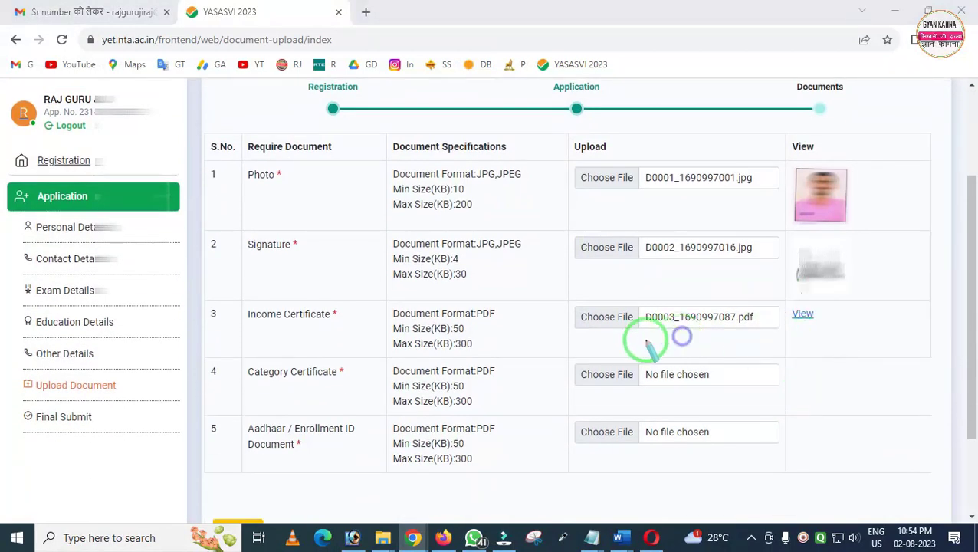
pyautogui.moveTo(331, 351); pyautogui.dragTo(725, 491)
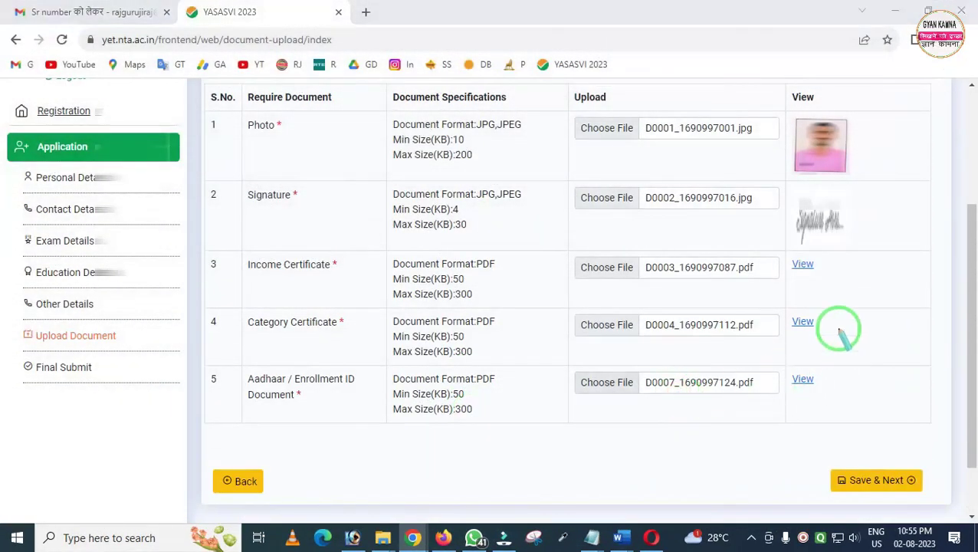
pyautogui.moveTo(780, 250)
pyautogui.mouseDown()
pyautogui.moveTo(823, 402)
pyautogui.moveTo(856, 414)
pyautogui.mouseUp()
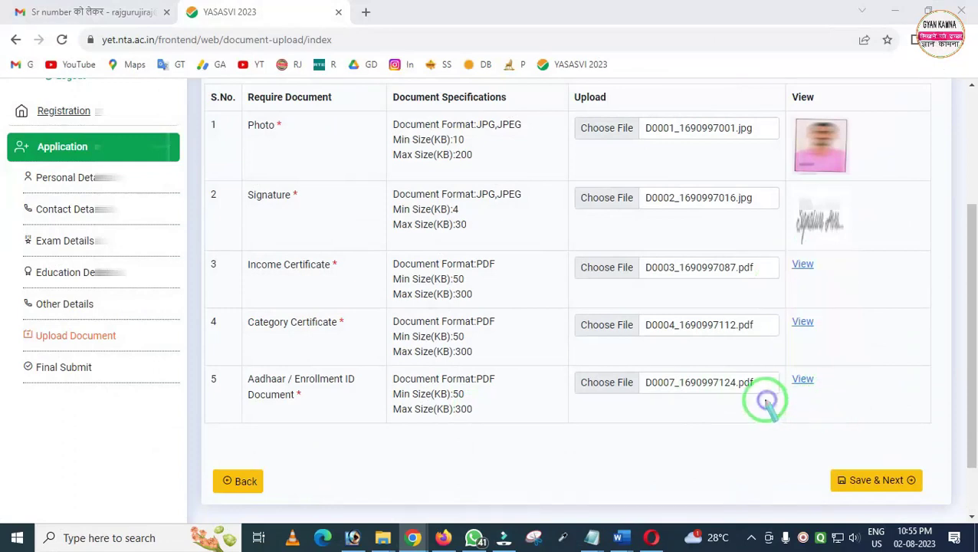
pyautogui.moveTo(783, 357); pyautogui.dragTo(841, 412)
pyautogui.press('Escape')
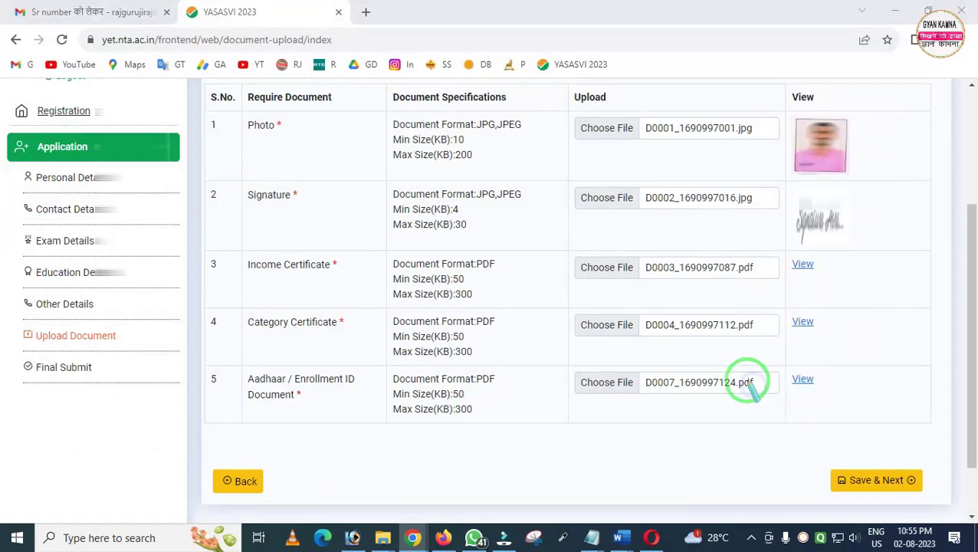
pyautogui.click(859, 483)
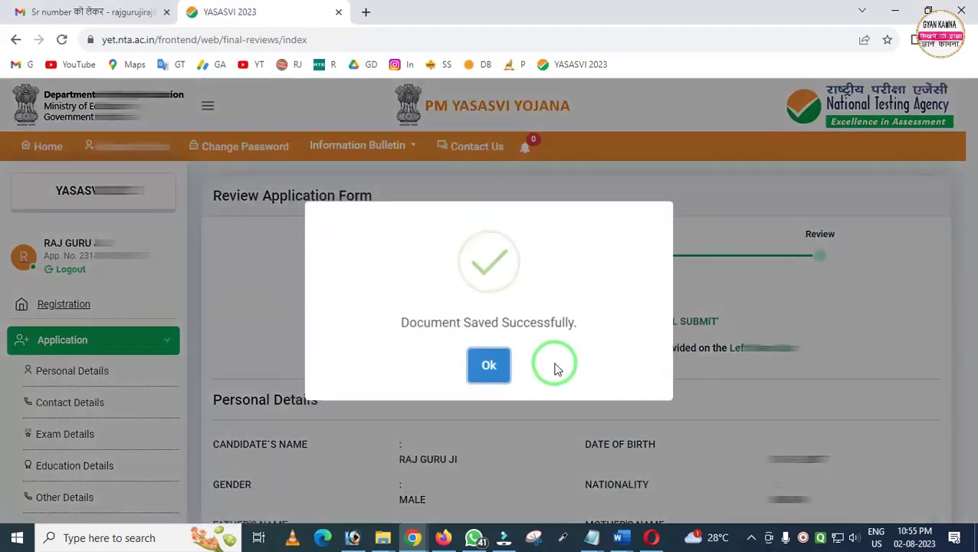
pyautogui.click(489, 368)
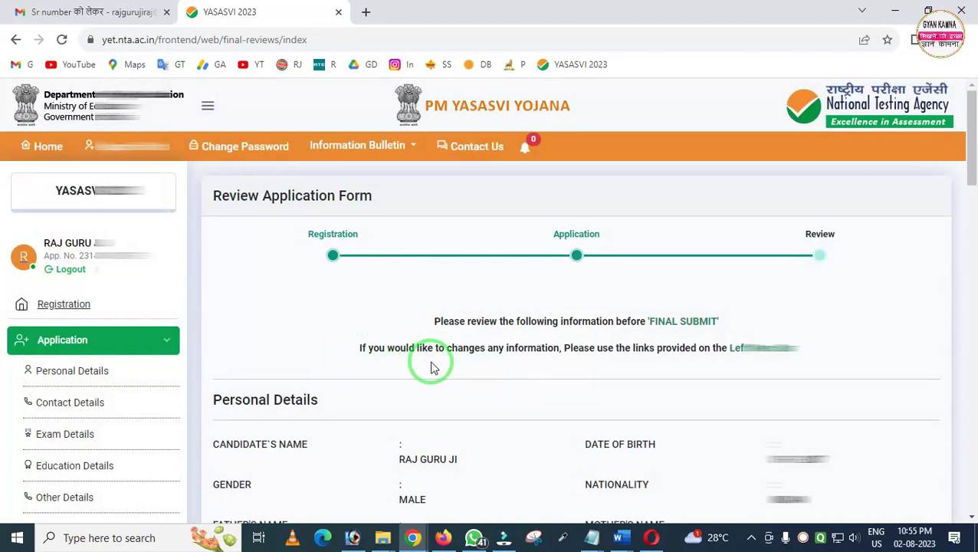
pyautogui.scroll(-3, 431, 368)
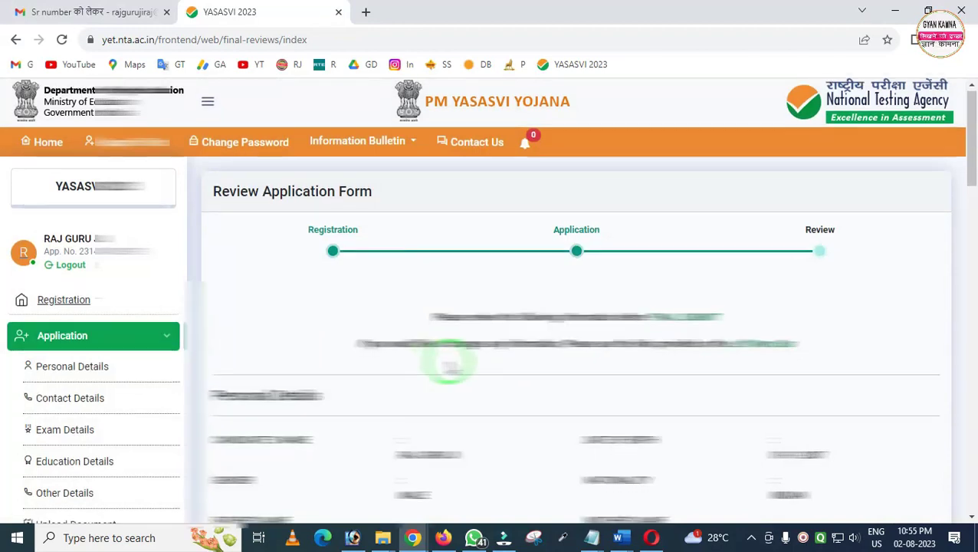
pyautogui.scroll(-3, 460, 365)
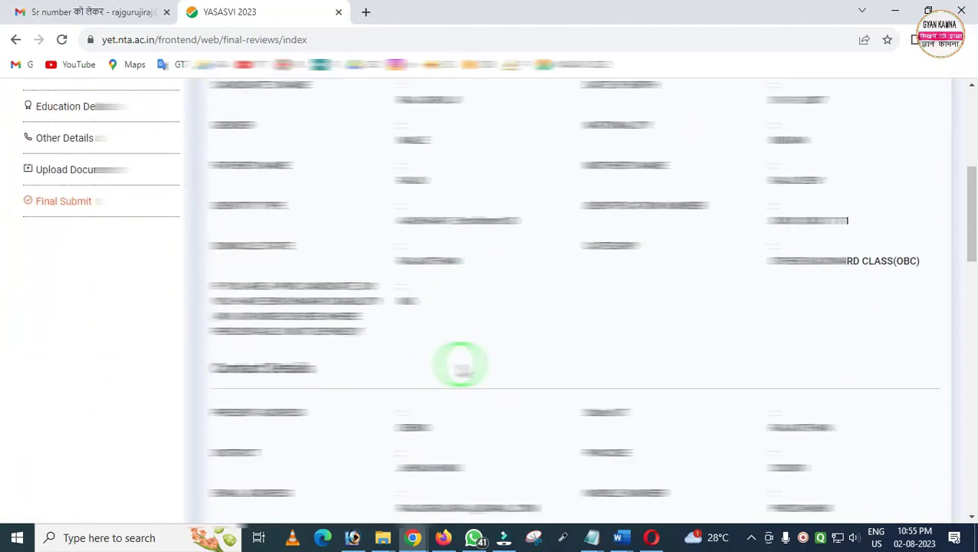
pyautogui.scroll(-1, 511, 338)
pyautogui.scroll(-9, 512, 339)
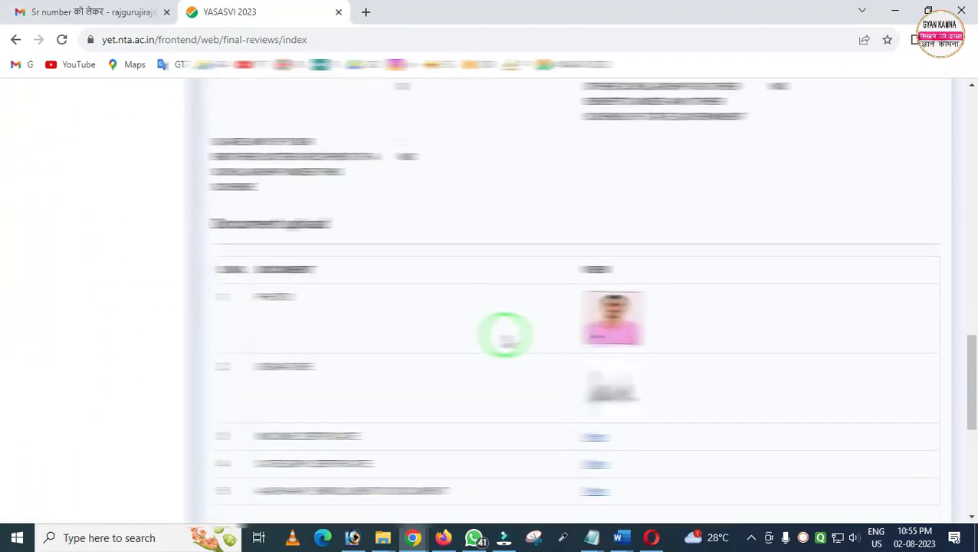
pyautogui.scroll(-4, 505, 334)
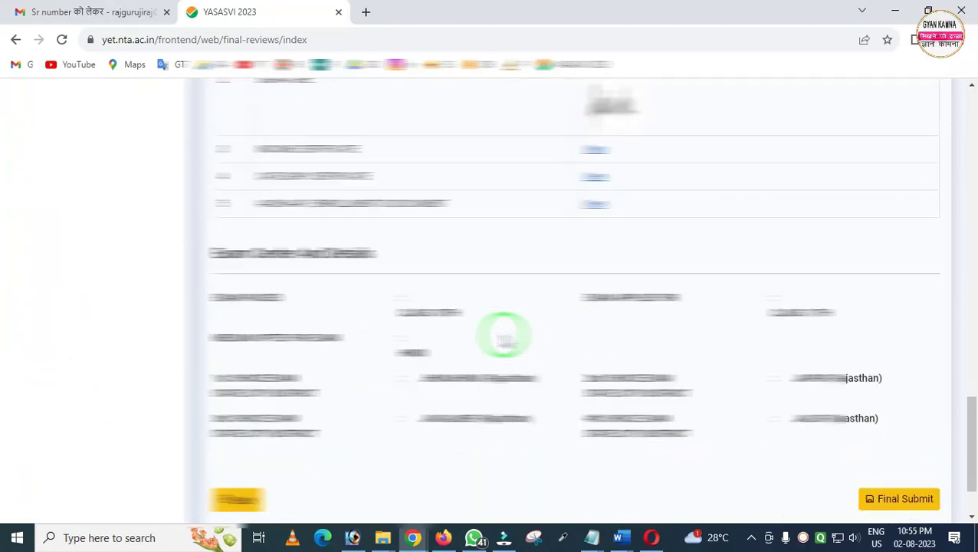
pyautogui.scroll(9, 500, 335)
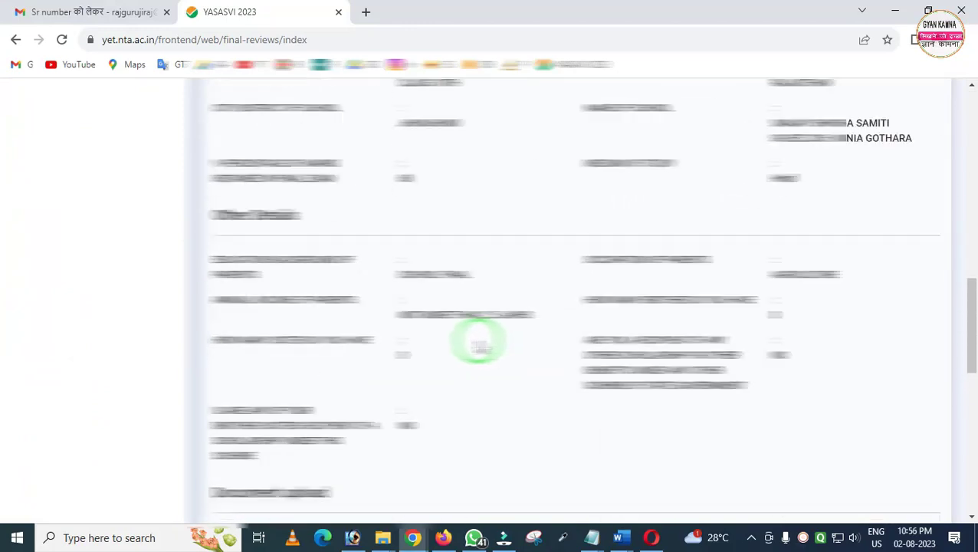
pyautogui.scroll(5, 437, 331)
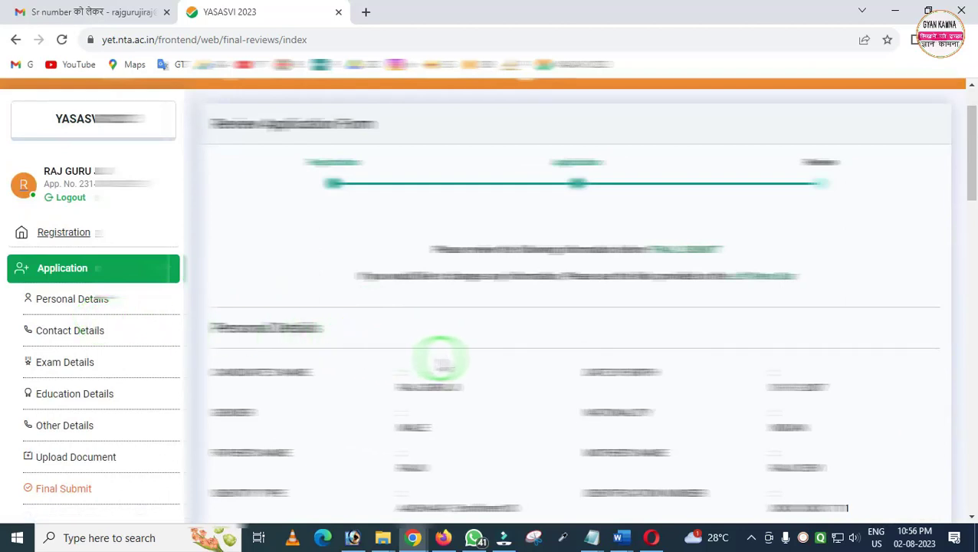
pyautogui.scroll(-8, 441, 359)
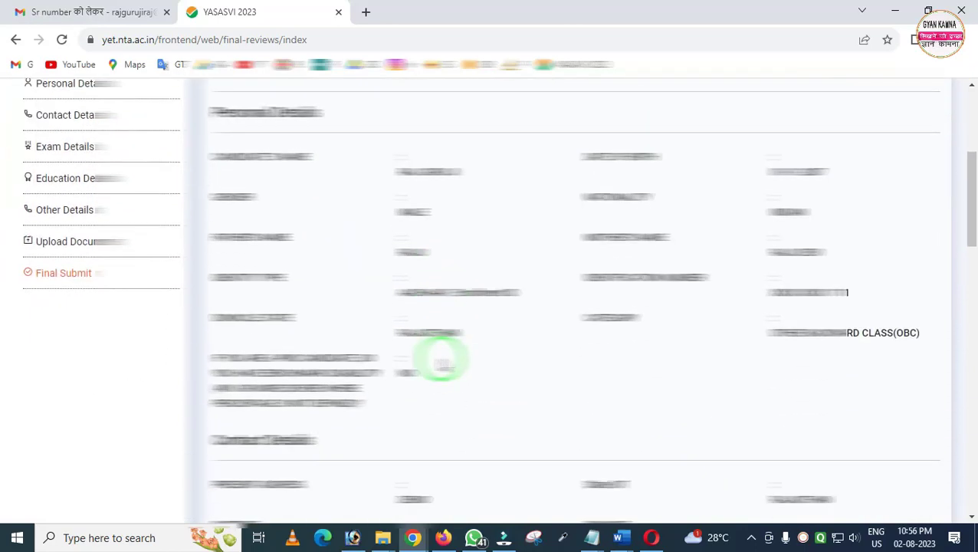
pyautogui.scroll(-4, 440, 359)
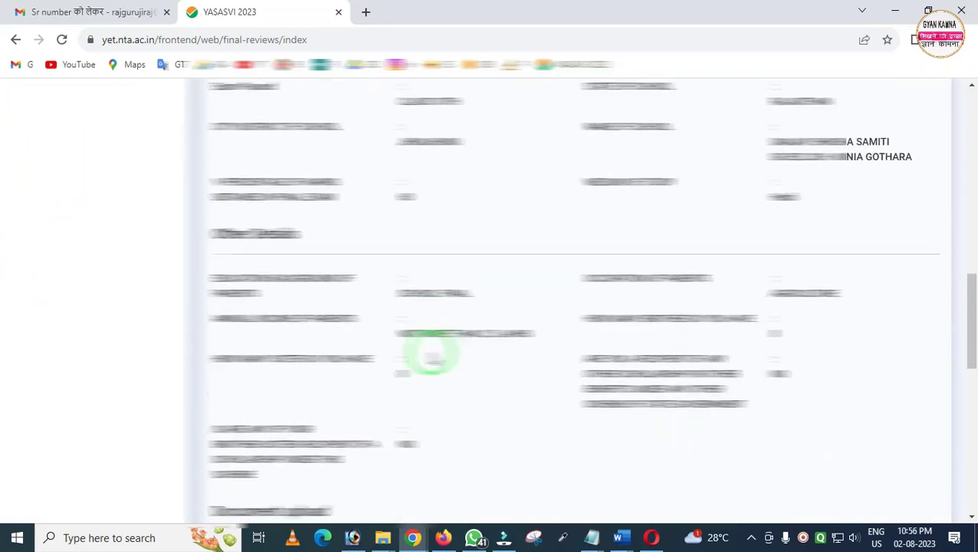
pyautogui.scroll(-4, 476, 345)
pyautogui.scroll(-5, 488, 347)
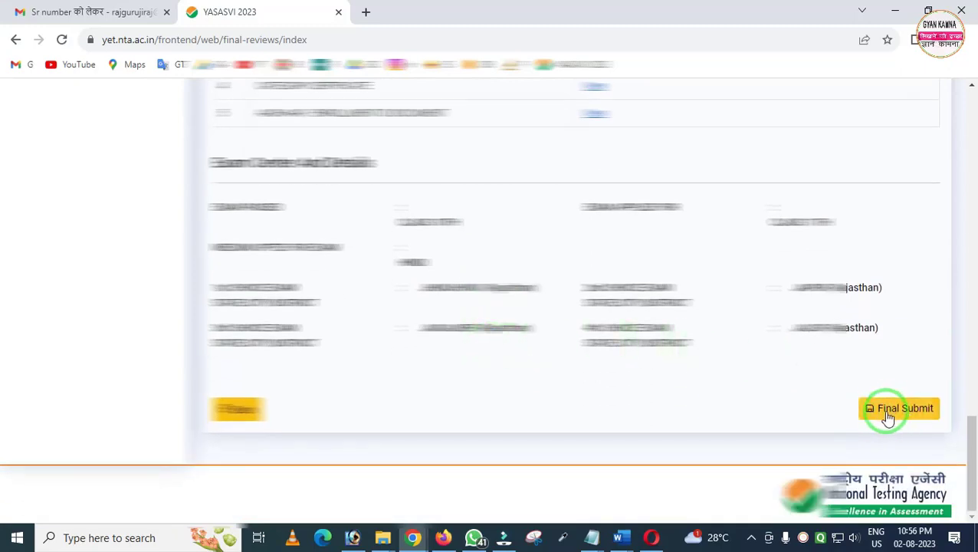
# Tick all nine particulars from Name to Center as verified and final-submit the application
pyautogui.click(890, 411)
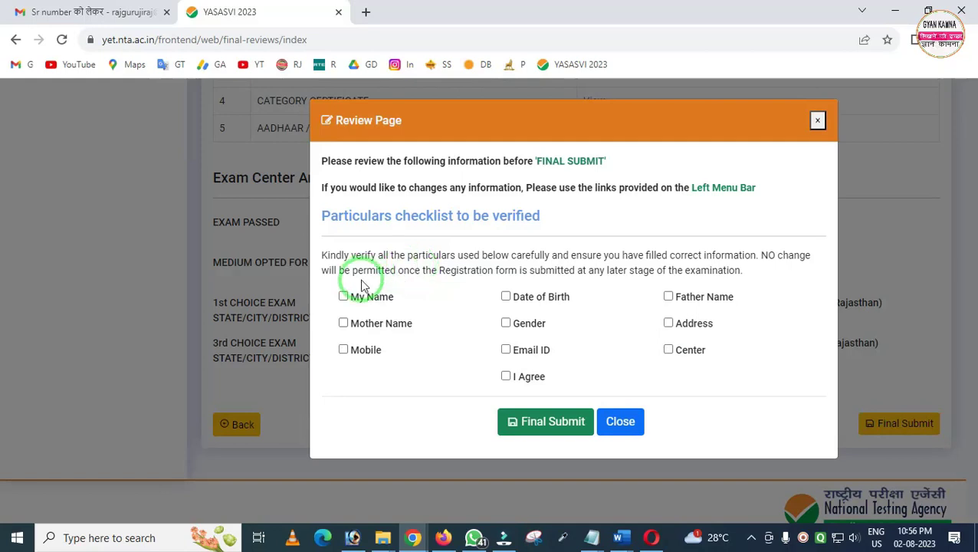
pyautogui.click(343, 296)
pyautogui.click(344, 322)
pyautogui.click(344, 349)
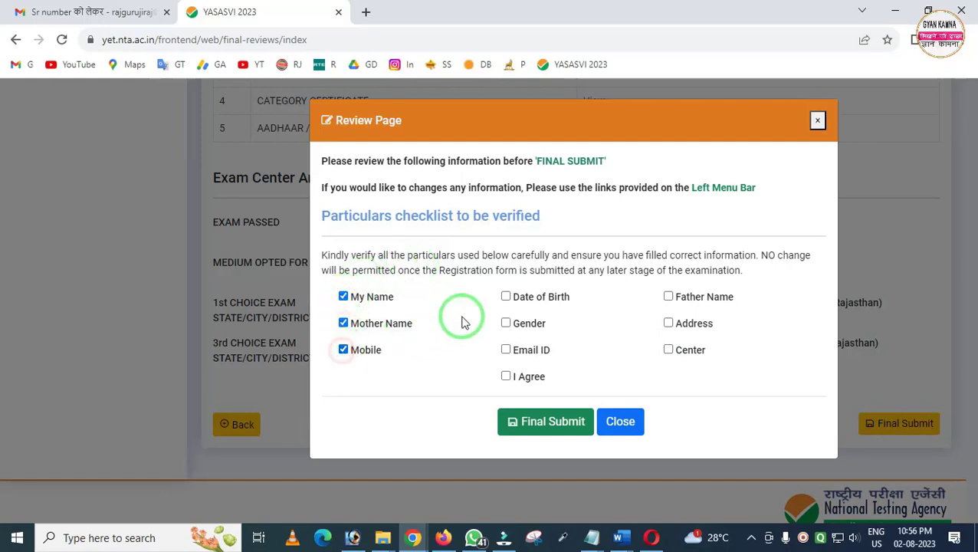
pyautogui.click(506, 297)
pyautogui.click(505, 323)
pyautogui.click(506, 350)
pyautogui.click(669, 297)
pyautogui.click(669, 324)
pyautogui.click(669, 350)
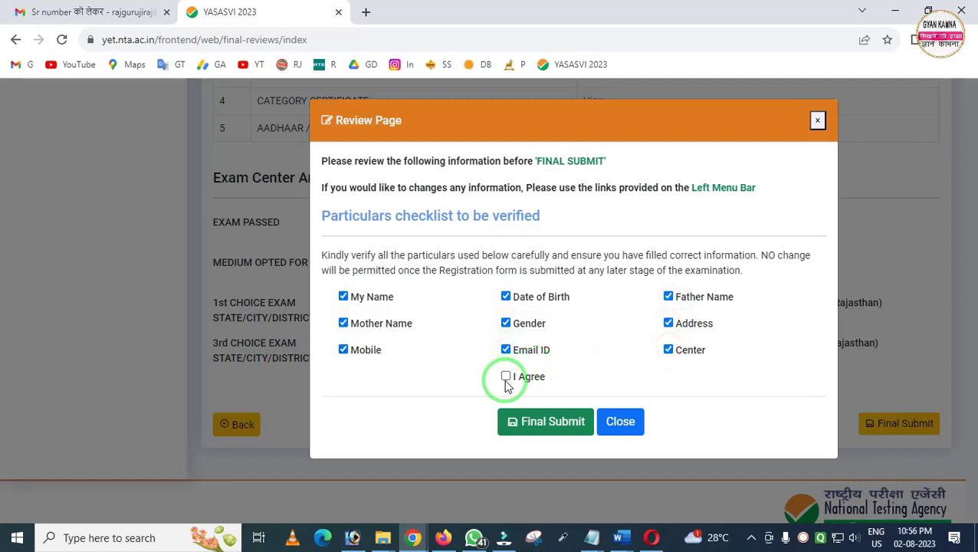
pyautogui.click(545, 426)
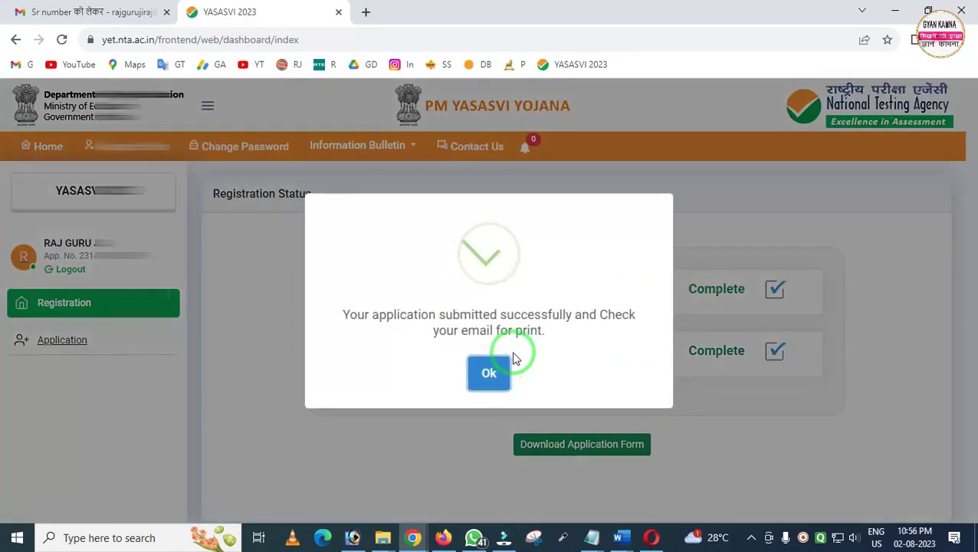
pyautogui.click(488, 377)
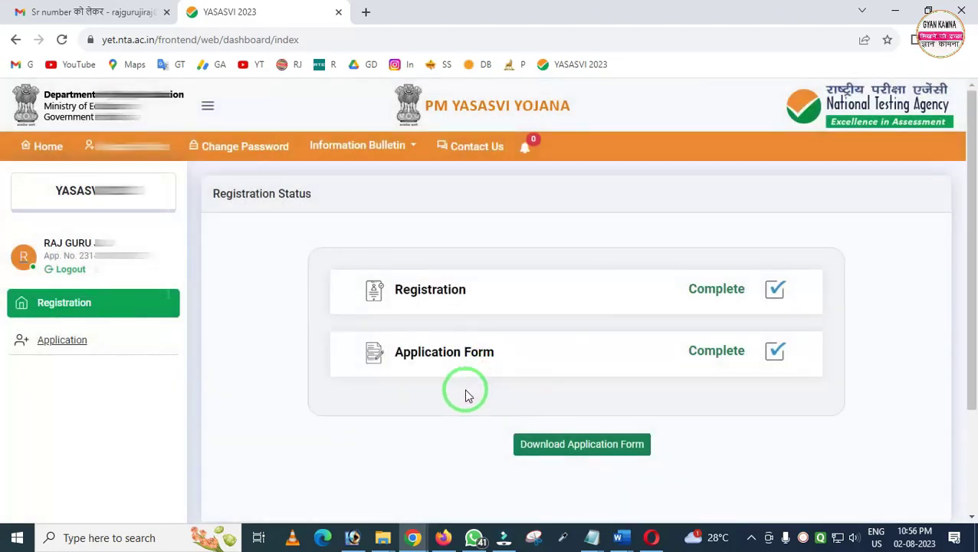
# Download the submitted application form PDF from the Registration Status dashboard
pyautogui.moveTo(332, 332); pyautogui.dragTo(762, 393)
pyautogui.moveTo(662, 327); pyautogui.dragTo(837, 397)
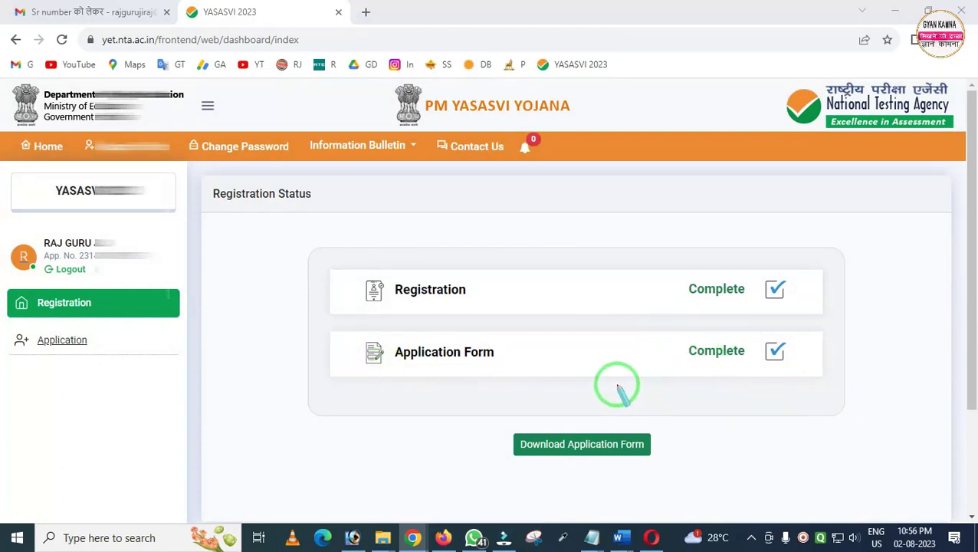
pyautogui.press('Escape')
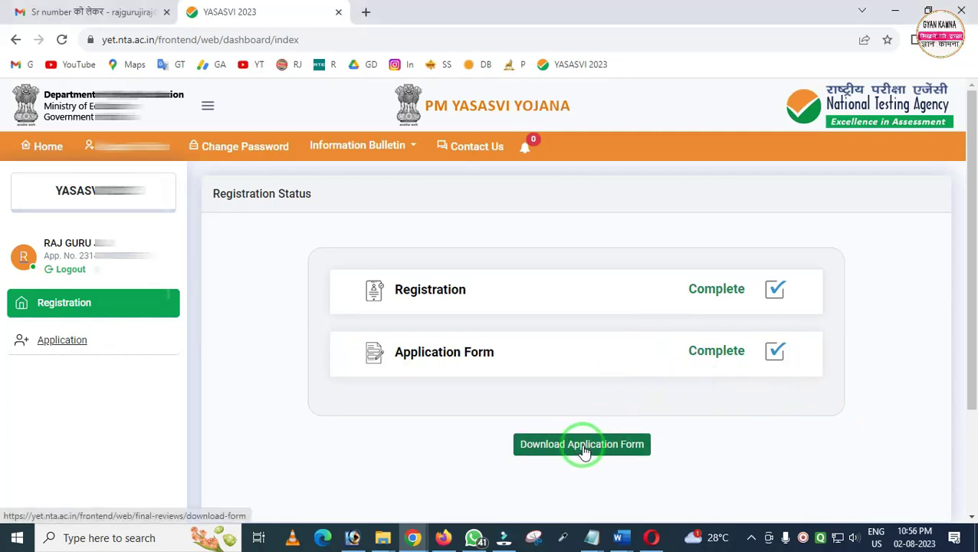
pyautogui.click(580, 451)
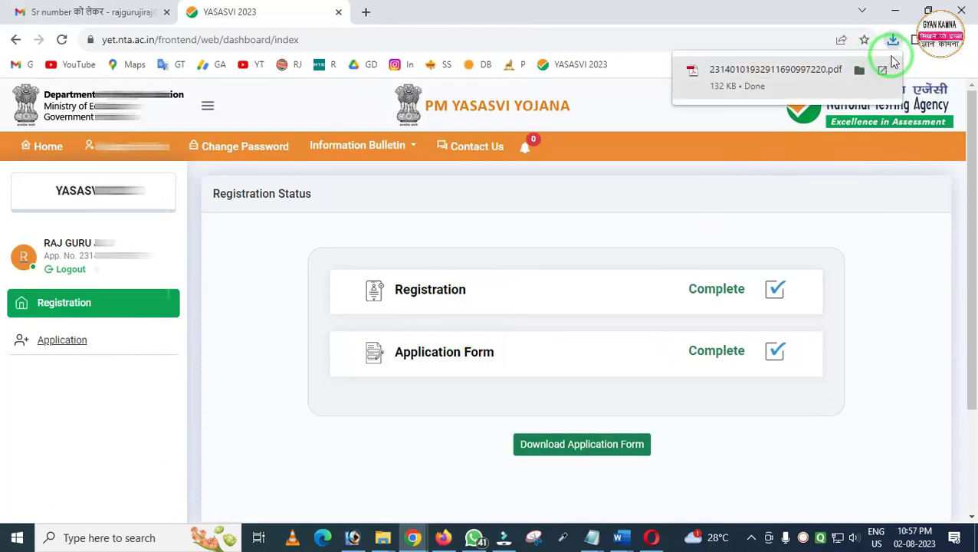
# View both pages of the downloaded application form PDF, then return to the portal dashboard
pyautogui.click(787, 72)
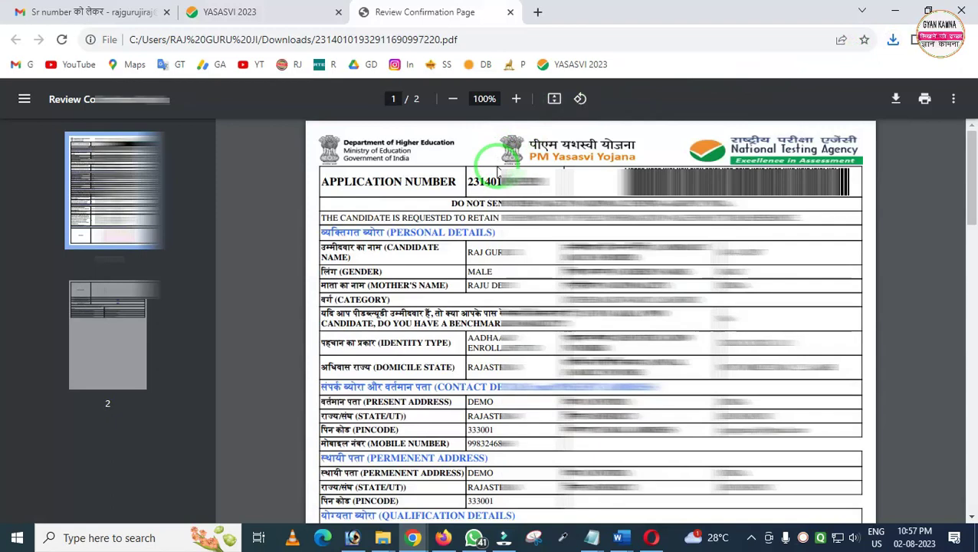
pyautogui.scroll(-15, 499, 170)
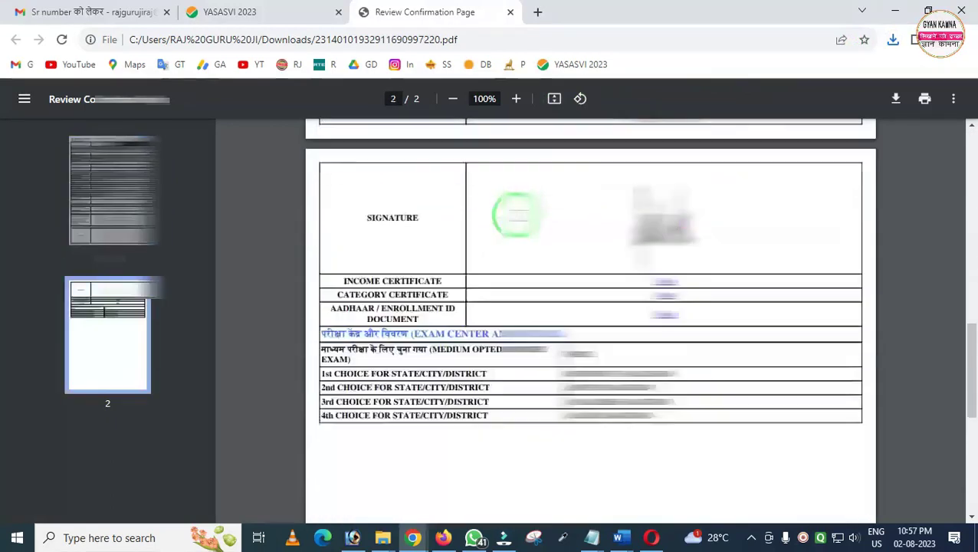
pyautogui.scroll(15, 510, 234)
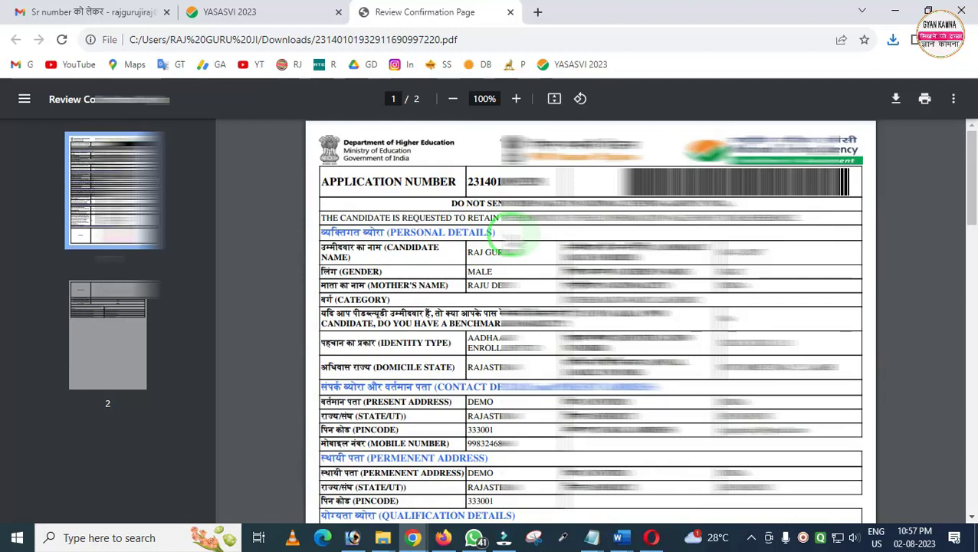
pyautogui.click(226, 12)
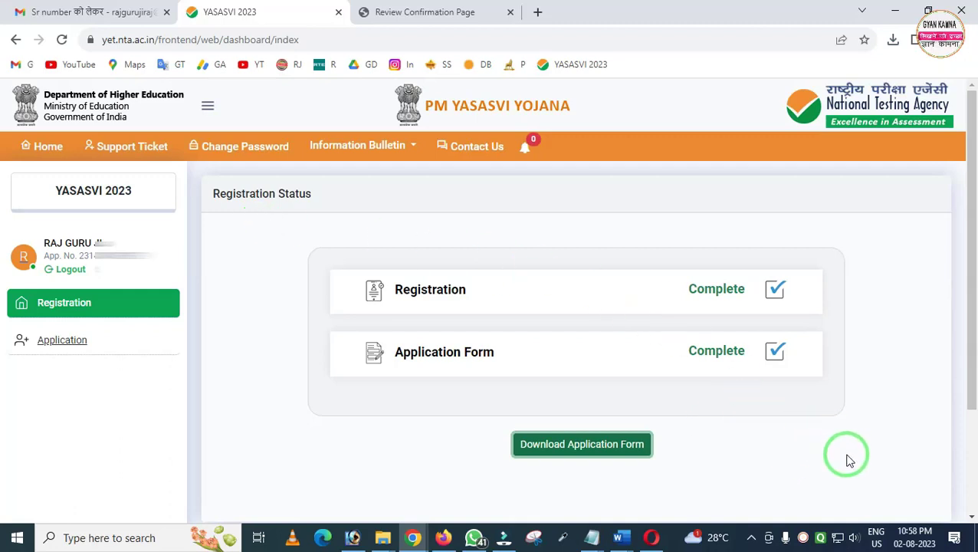
pyautogui.moveTo(915, 539)
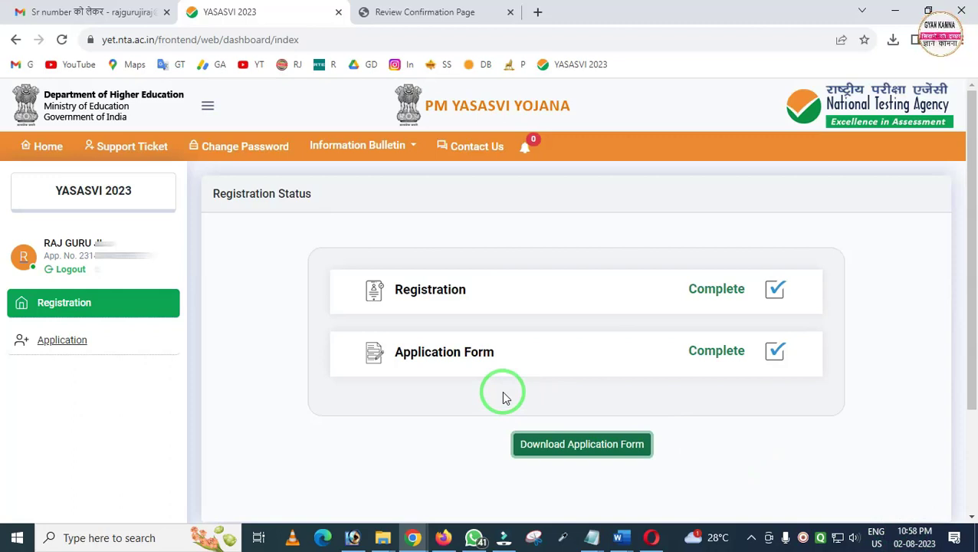
pyautogui.click(443, 538)
# Scroll through the GYAN KAMNA channel's latest uploads on its YouTube Videos page
pyautogui.scroll(-5, 421, 296)
pyautogui.scroll(5, 425, 313)
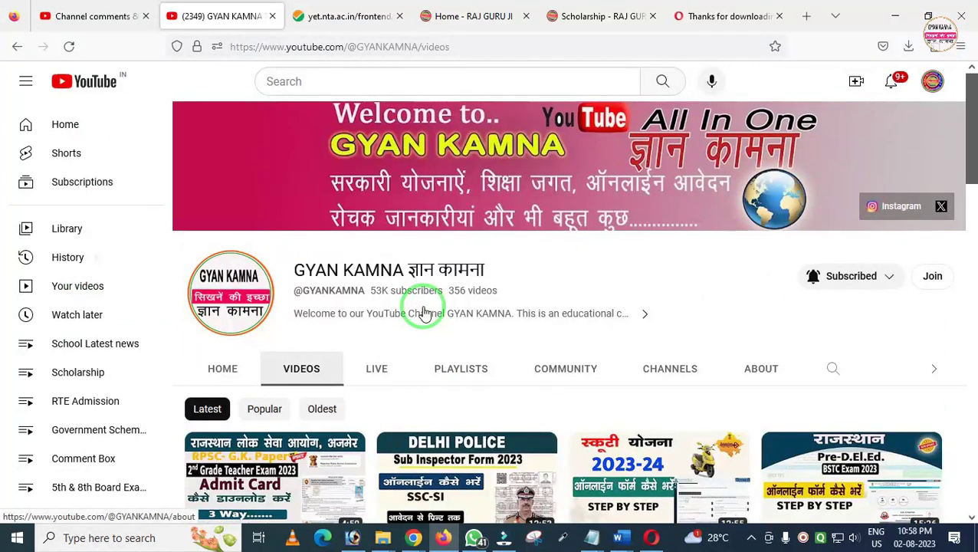
pyautogui.scroll(-3, 429, 310)
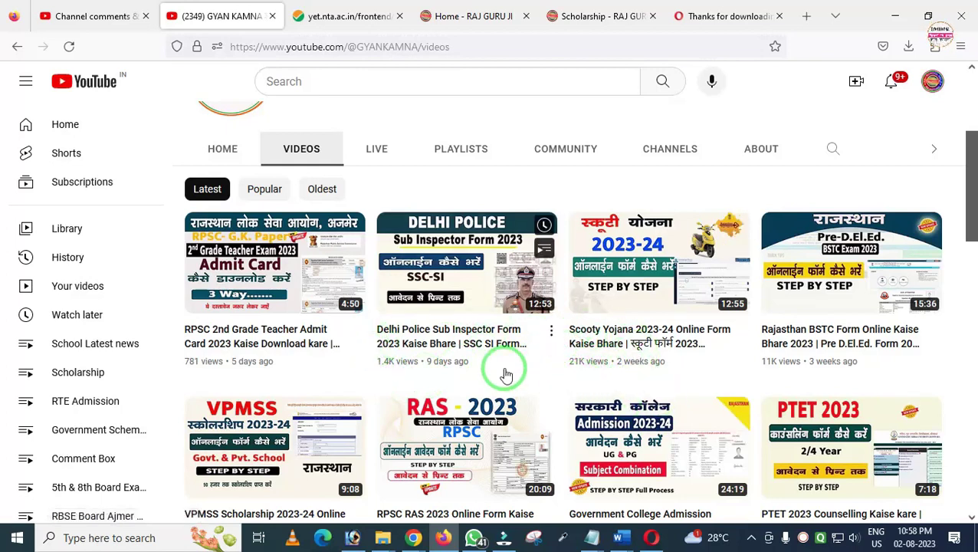
pyautogui.scroll(3, 502, 371)
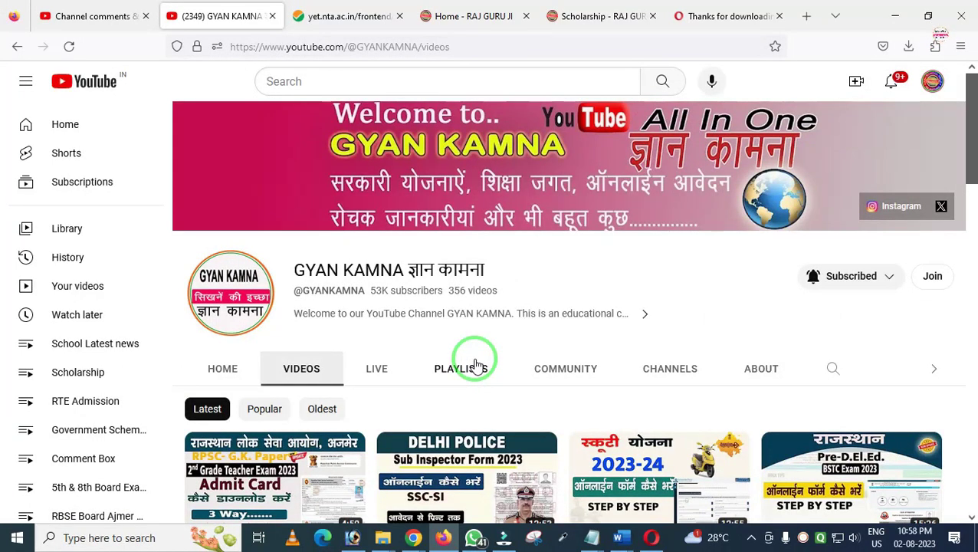
pyautogui.click(445, 16)
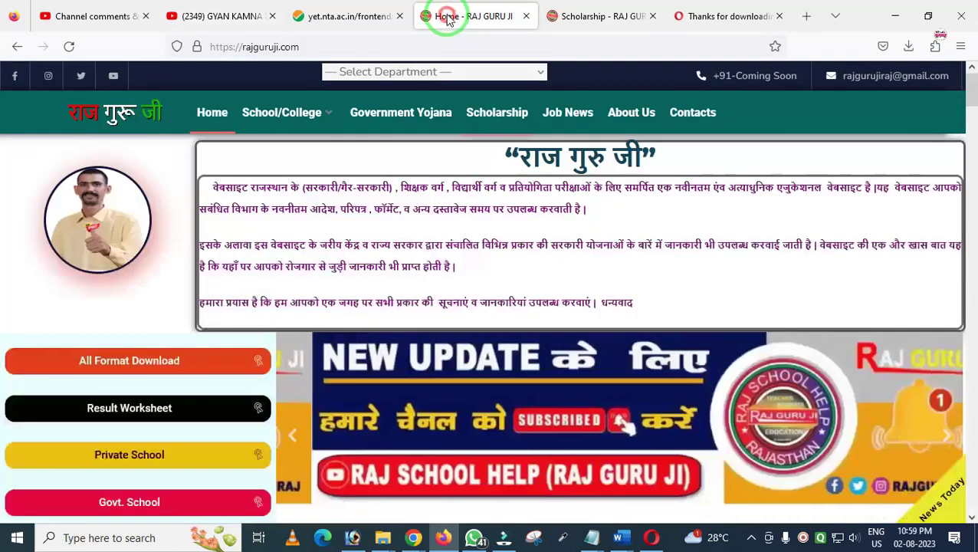
pyautogui.click(577, 16)
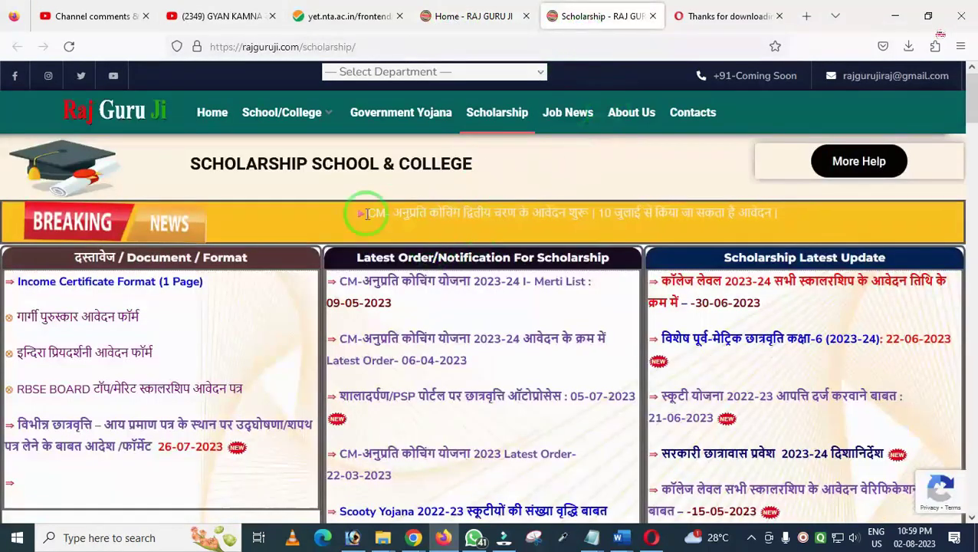
pyautogui.scroll(-5, 270, 244)
pyautogui.scroll(3, 84, 257)
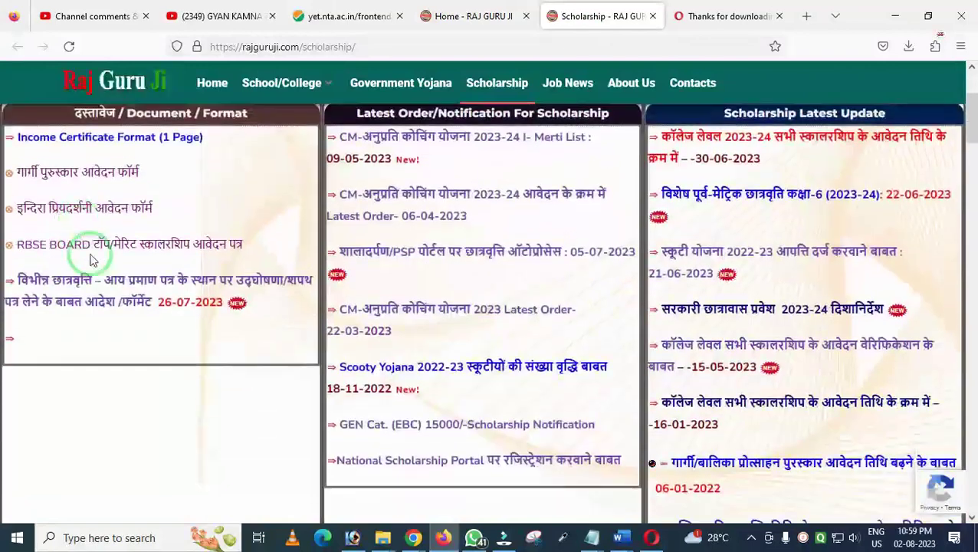
pyautogui.scroll(-12, 115, 264)
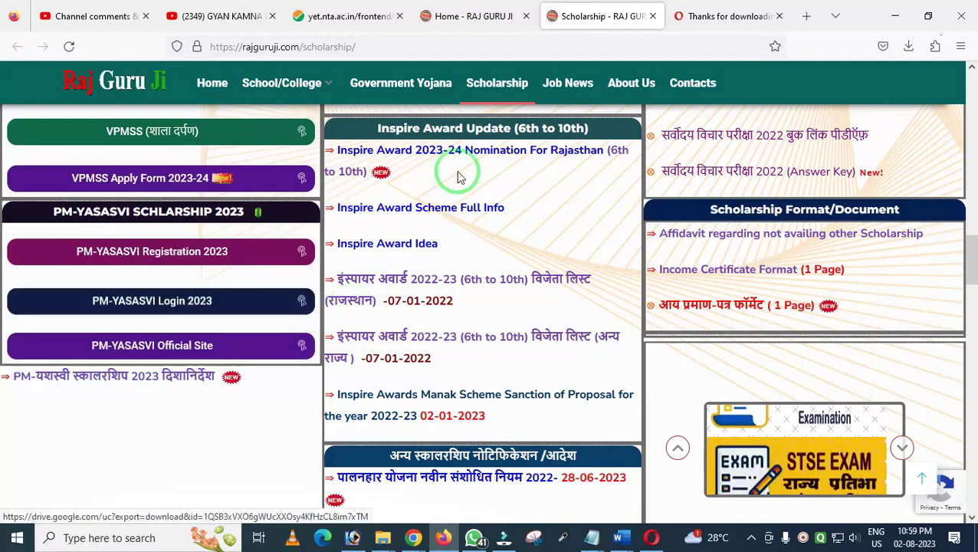
pyautogui.click(222, 16)
pyautogui.scroll(-3, 366, 258)
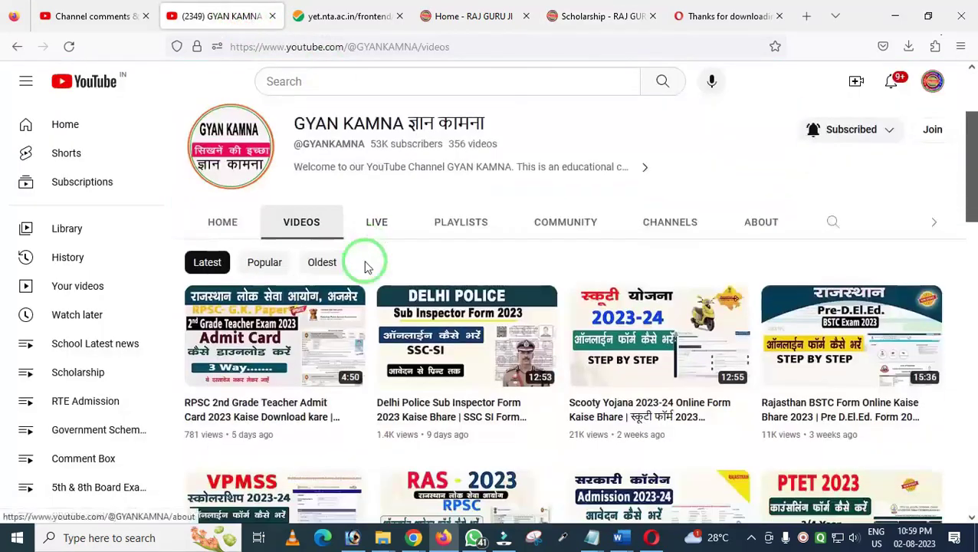
pyautogui.scroll(3, 365, 261)
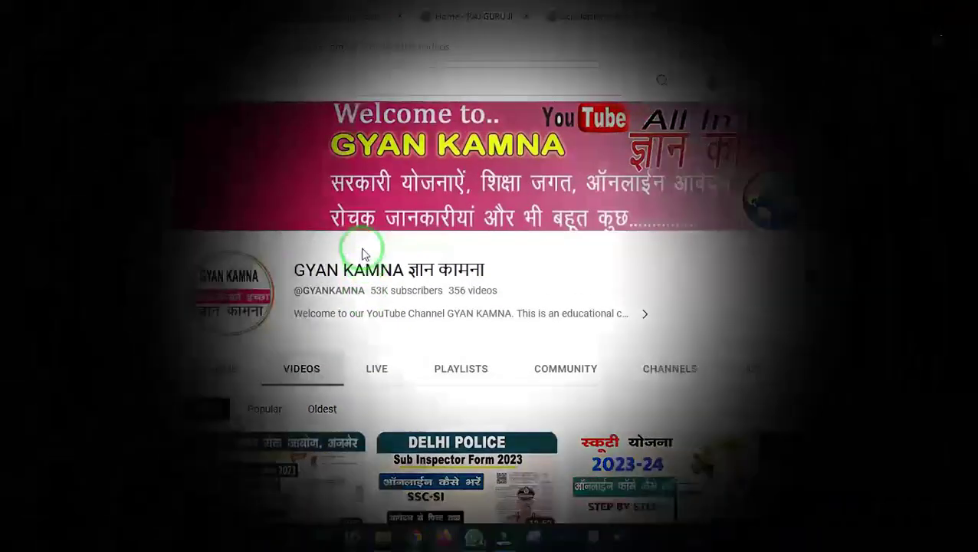